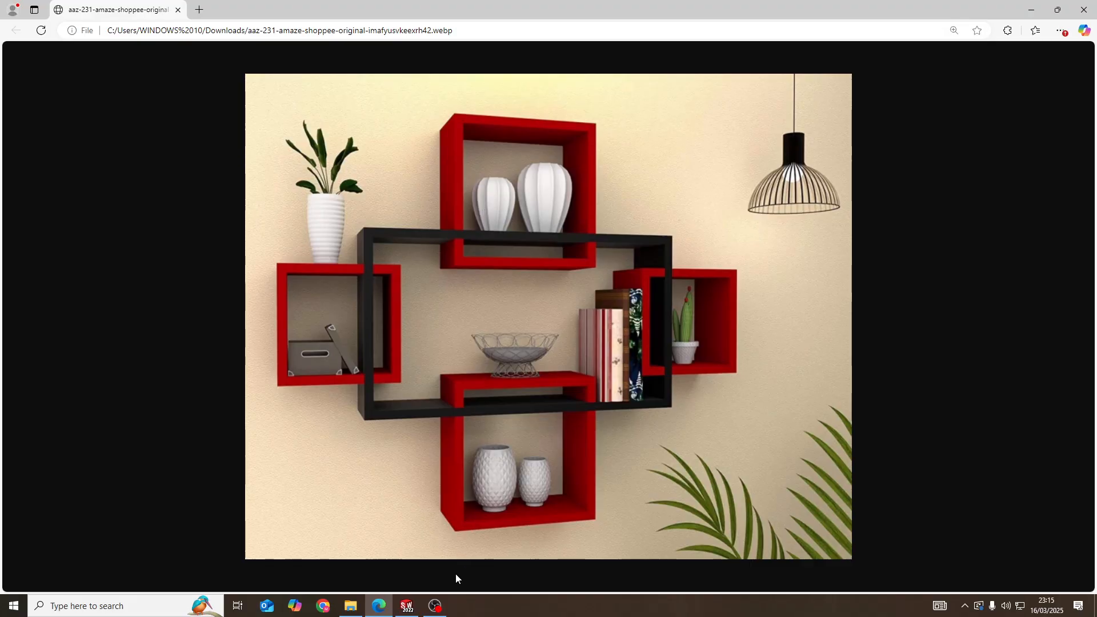
Switch to SOLIDWORKS, start a sketch on the Front Plane and check the document's unit system
click(407, 606)
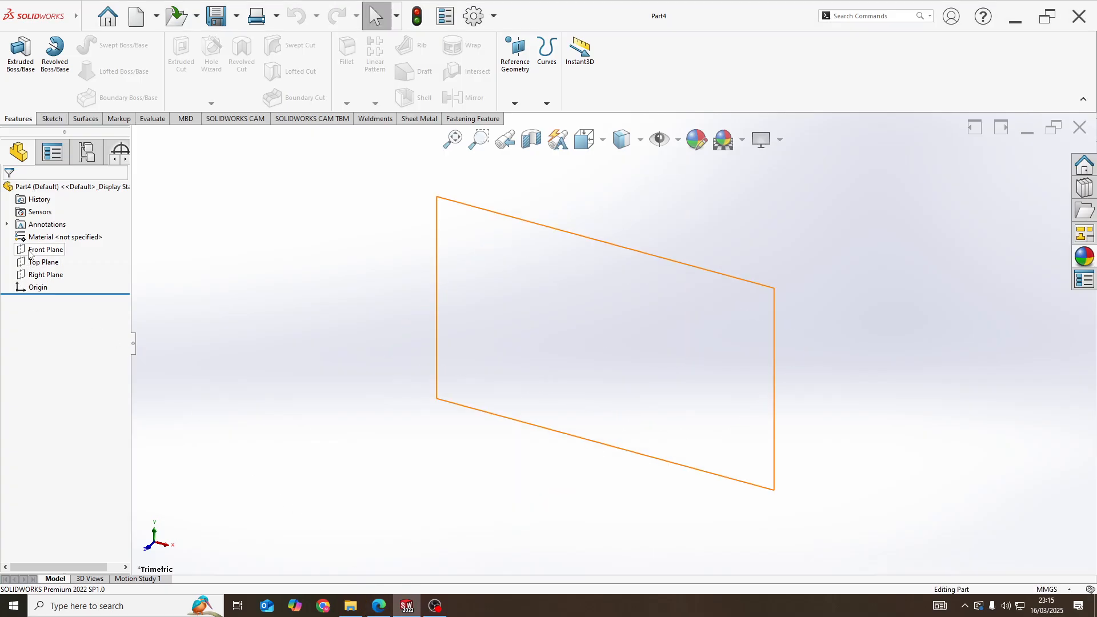
right_click(46, 249)
click(63, 258)
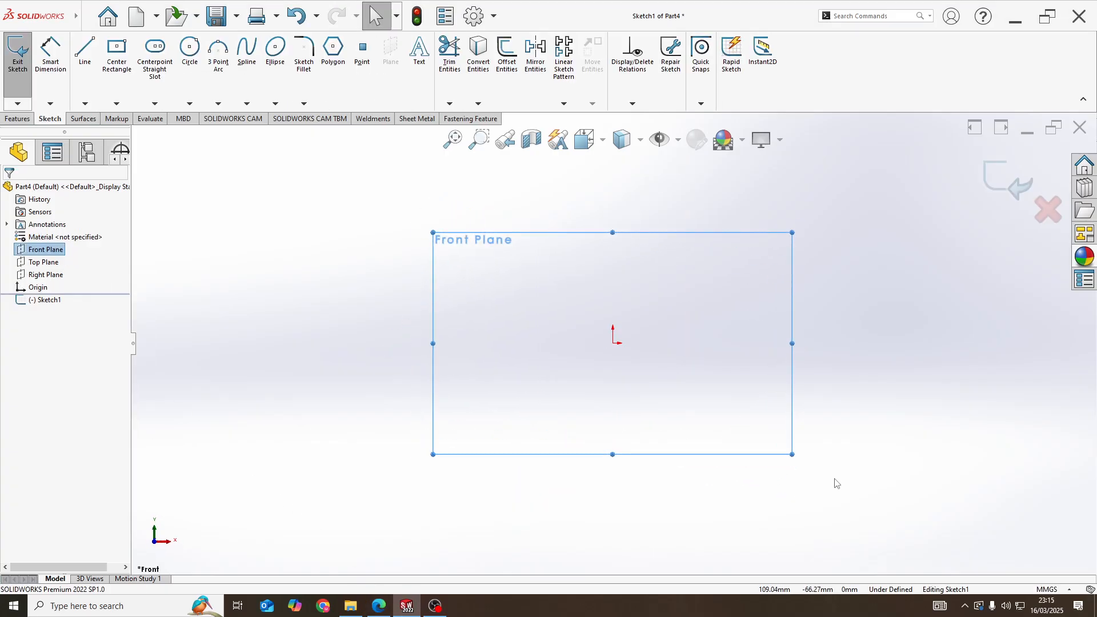
click(1049, 589)
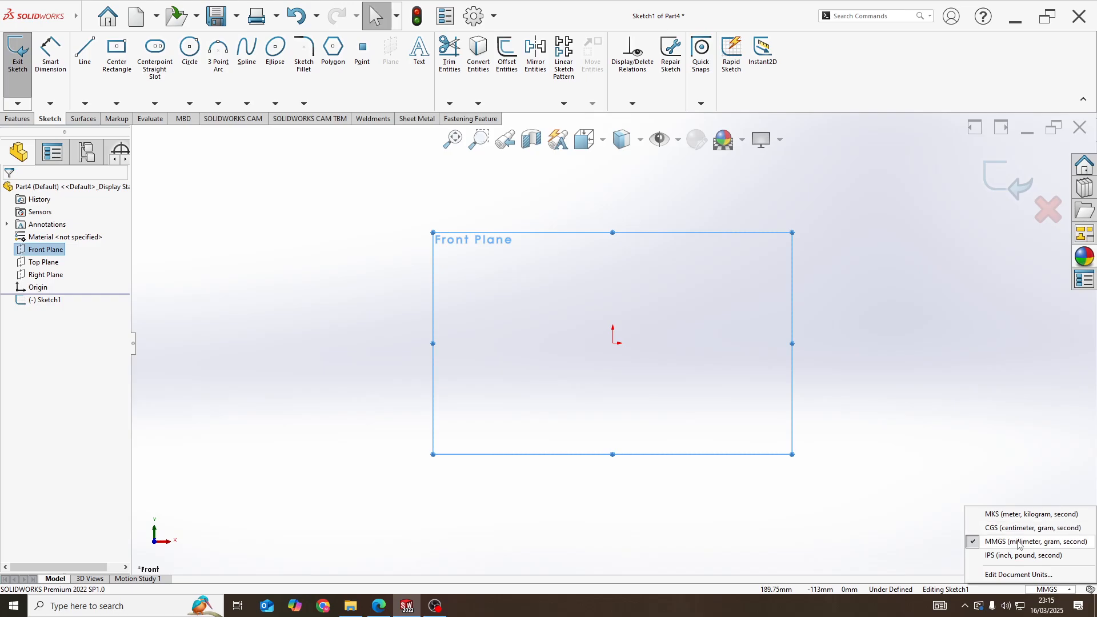
click(833, 556)
Consult the shelf reference image and sketch a center rectangle about 223 by 107 mm centred on the origin
key(alt+Tab)
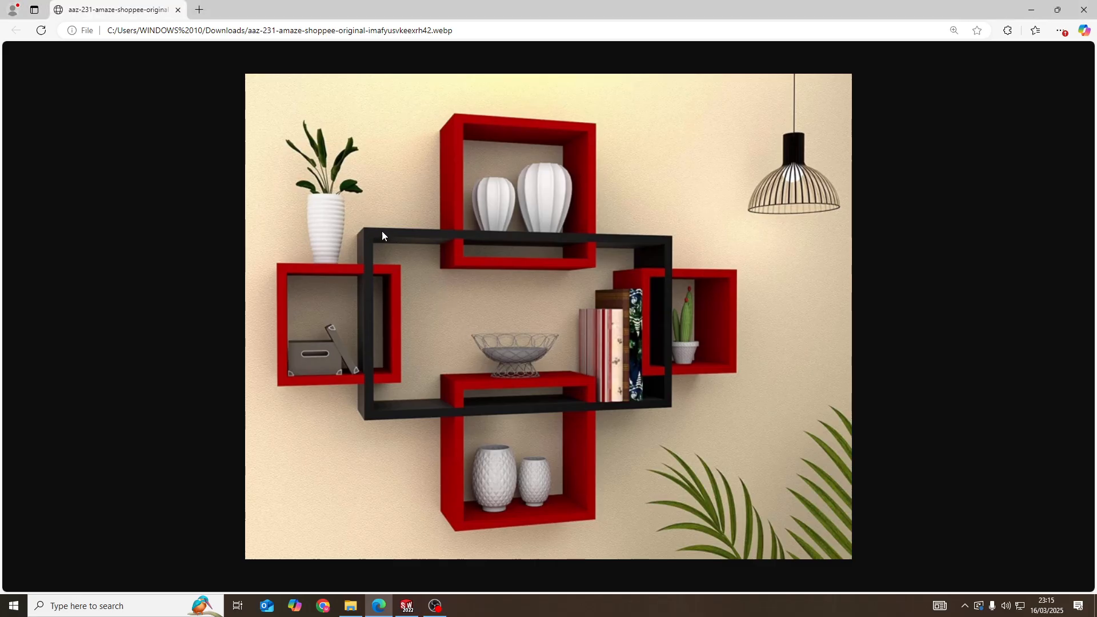
key(alt+Tab)
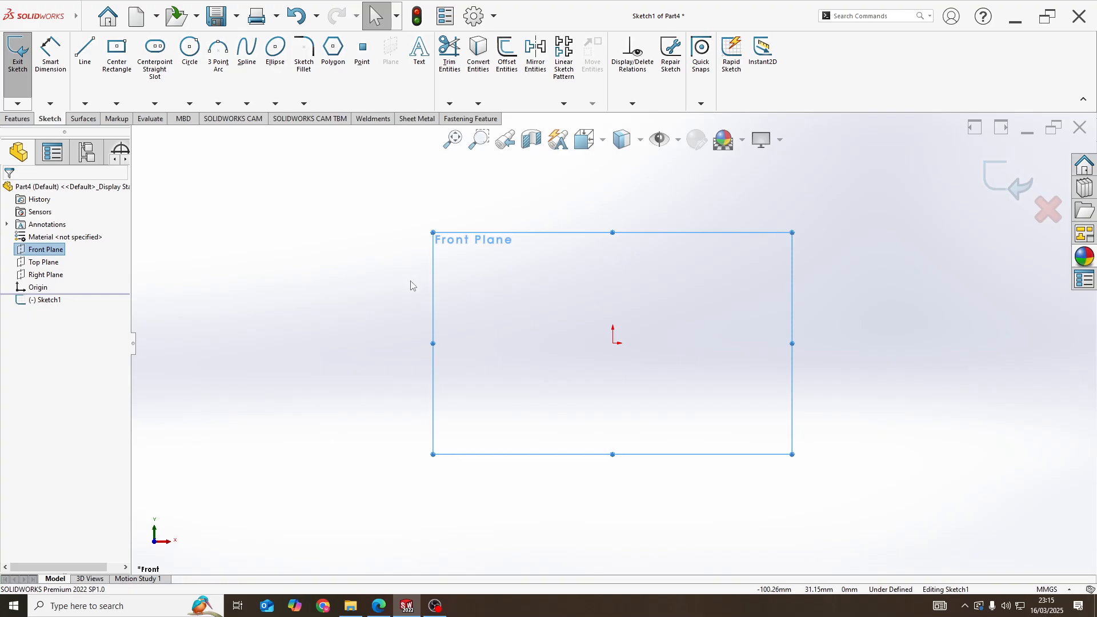
key(r)
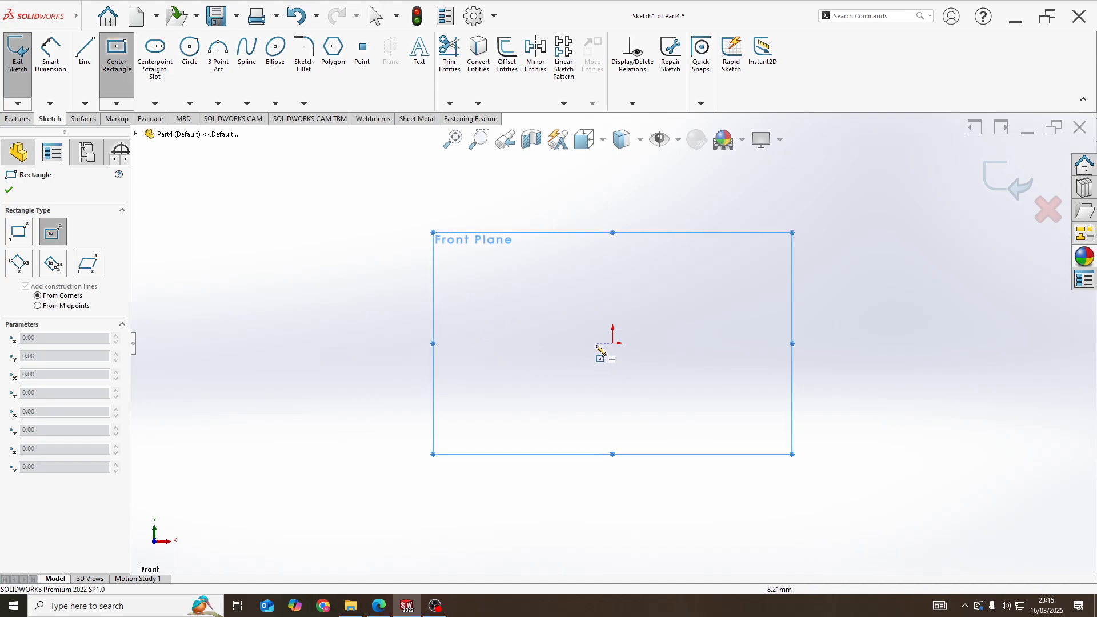
click(613, 343)
click(838, 451)
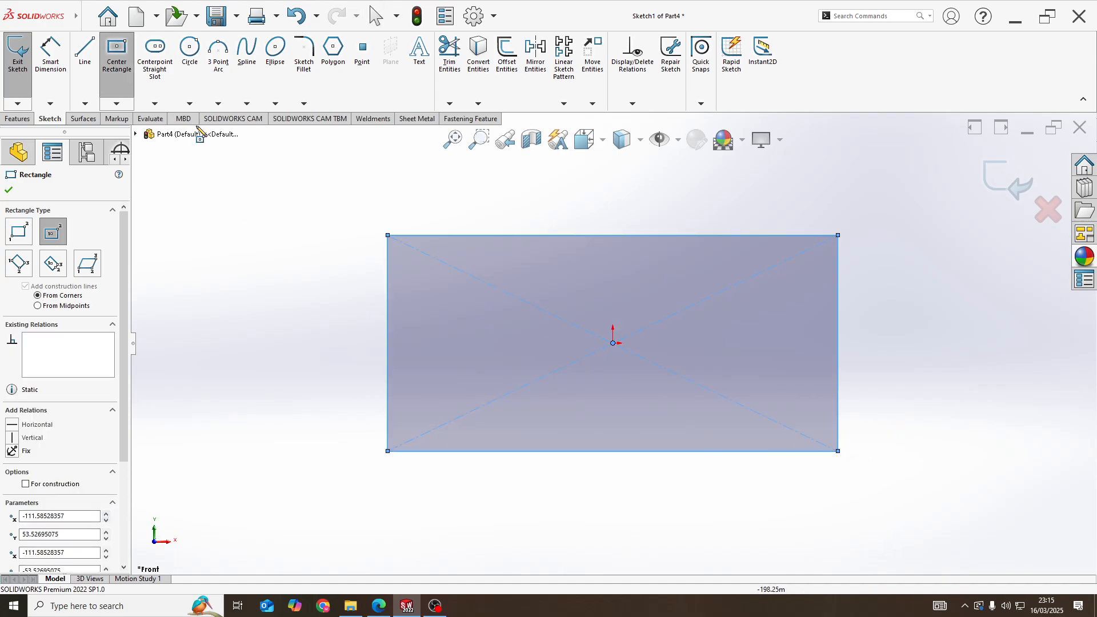
Dimension the rectangle's width at 500 mm
click(50, 54)
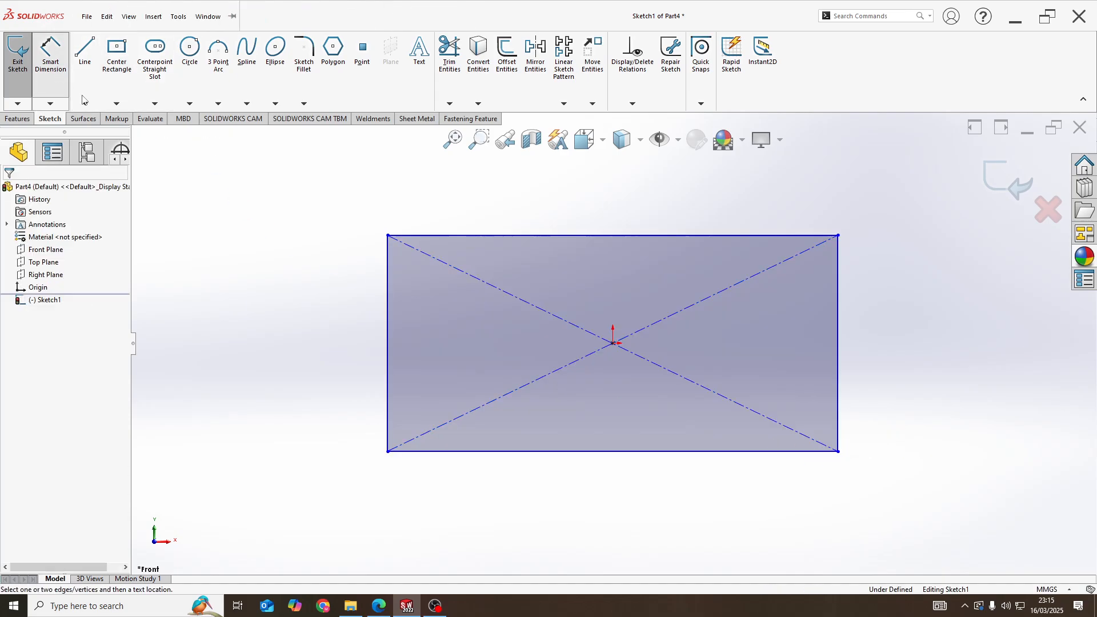
click(625, 453)
click(616, 522)
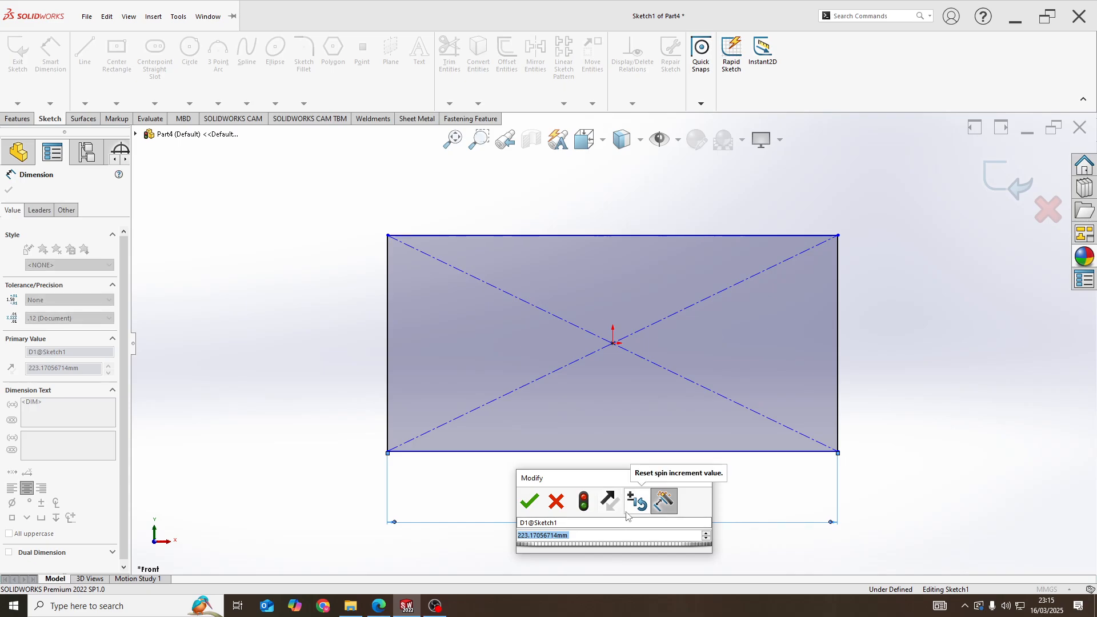
text(200)
key(Return)
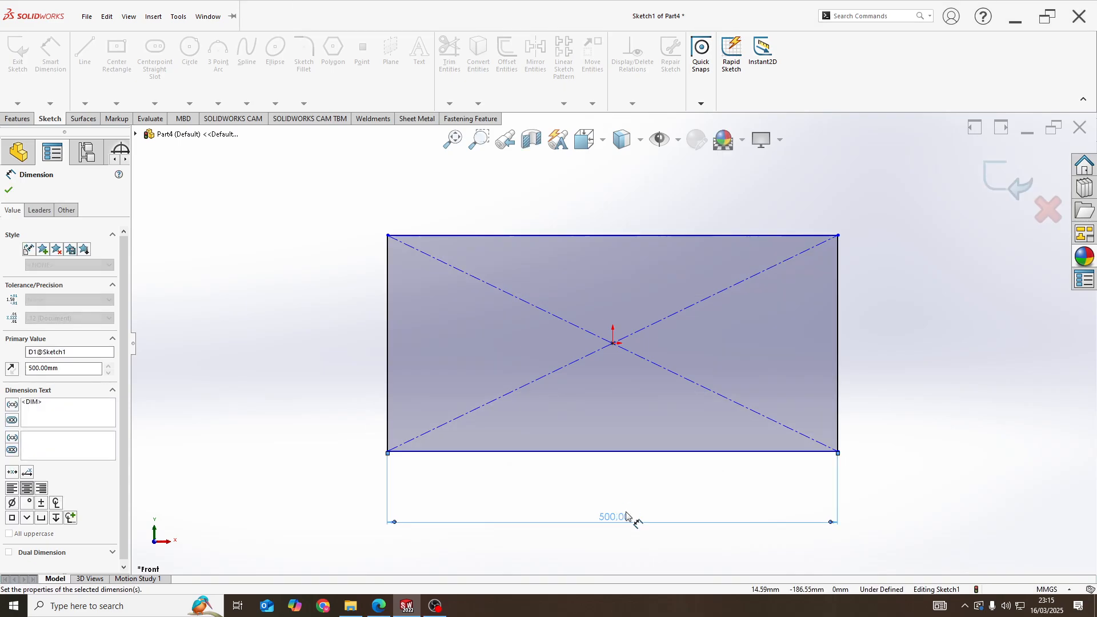
Recheck the shelf reference image and dimension the rectangle's height at 250 mm
key(alt+Tab)
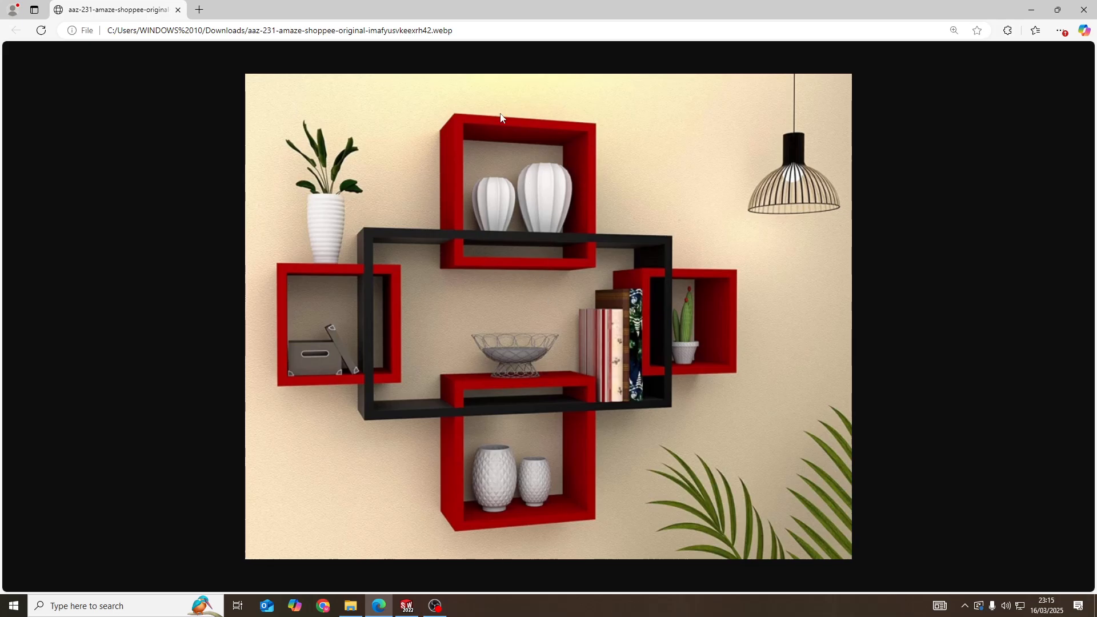
key(alt+Tab)
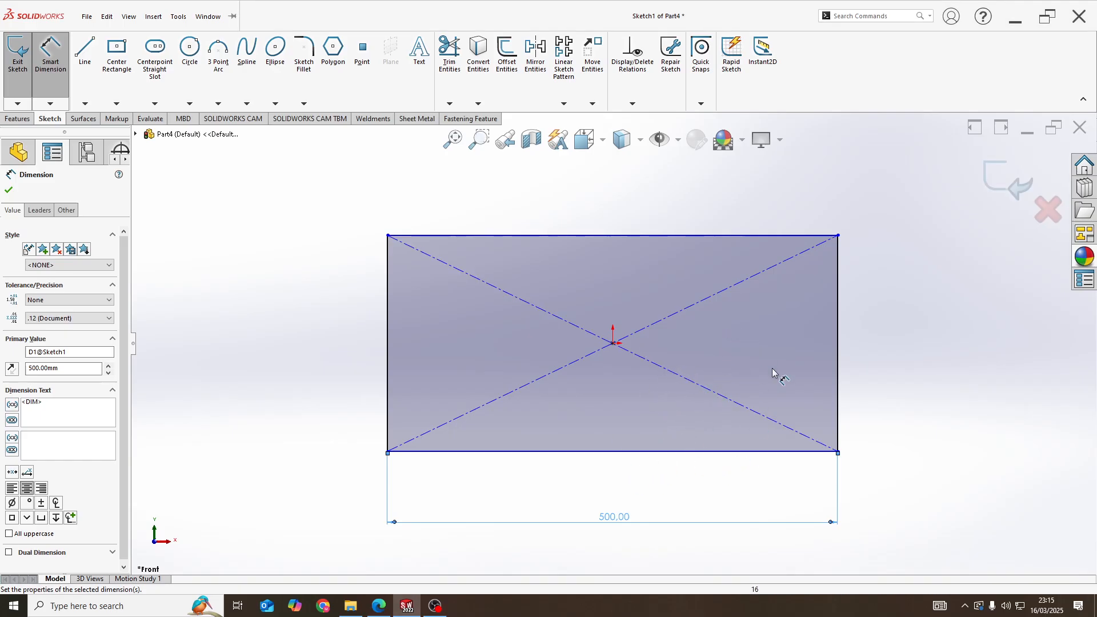
click(838, 357)
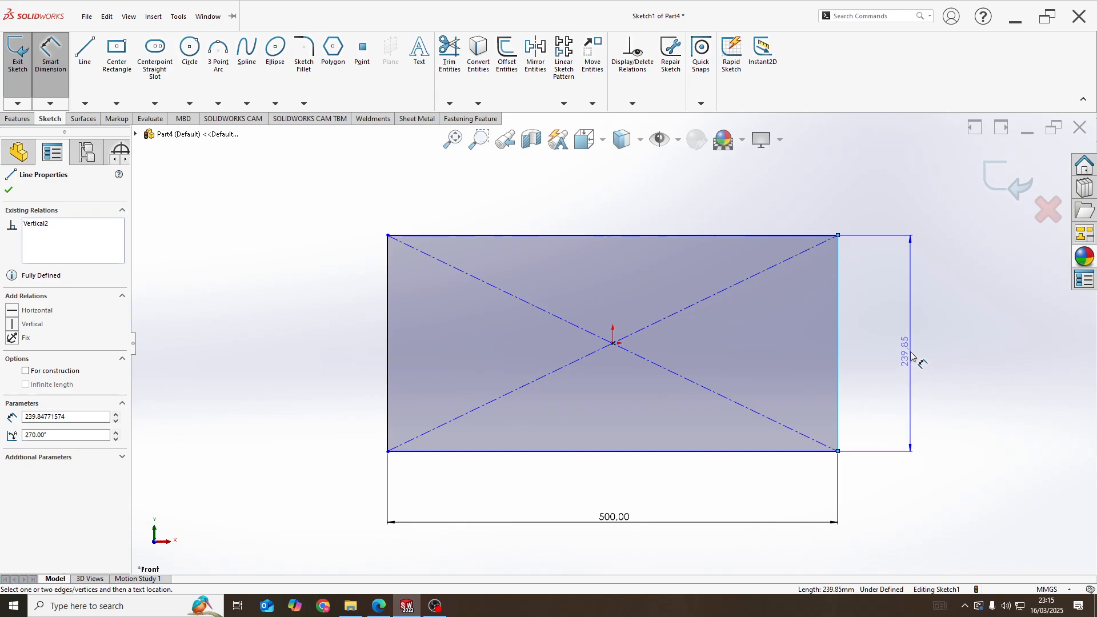
click(914, 364)
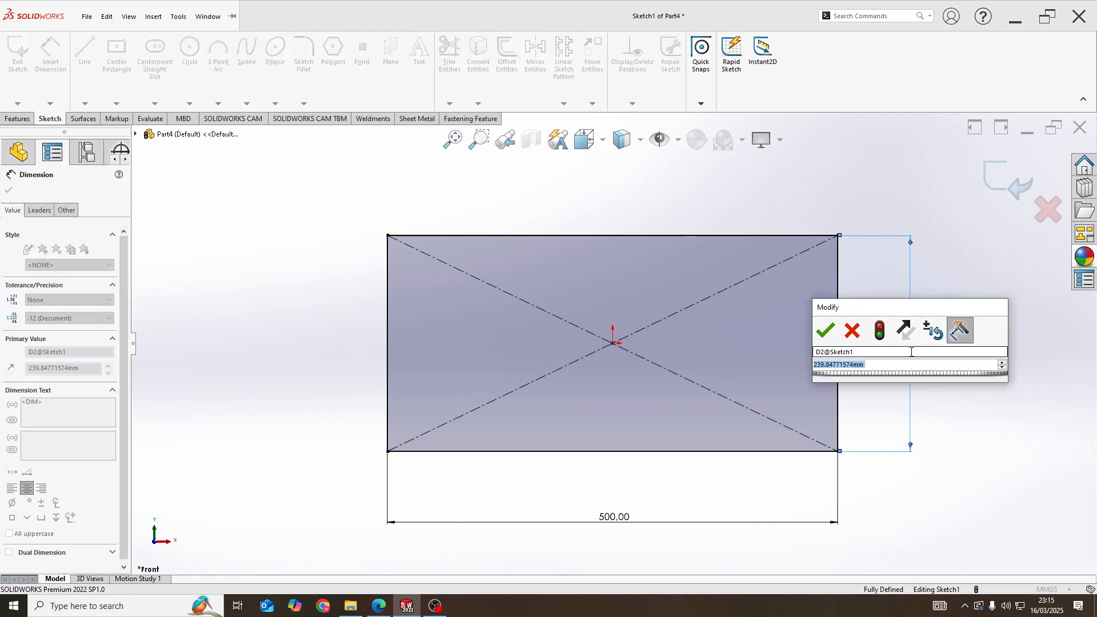
text(25)
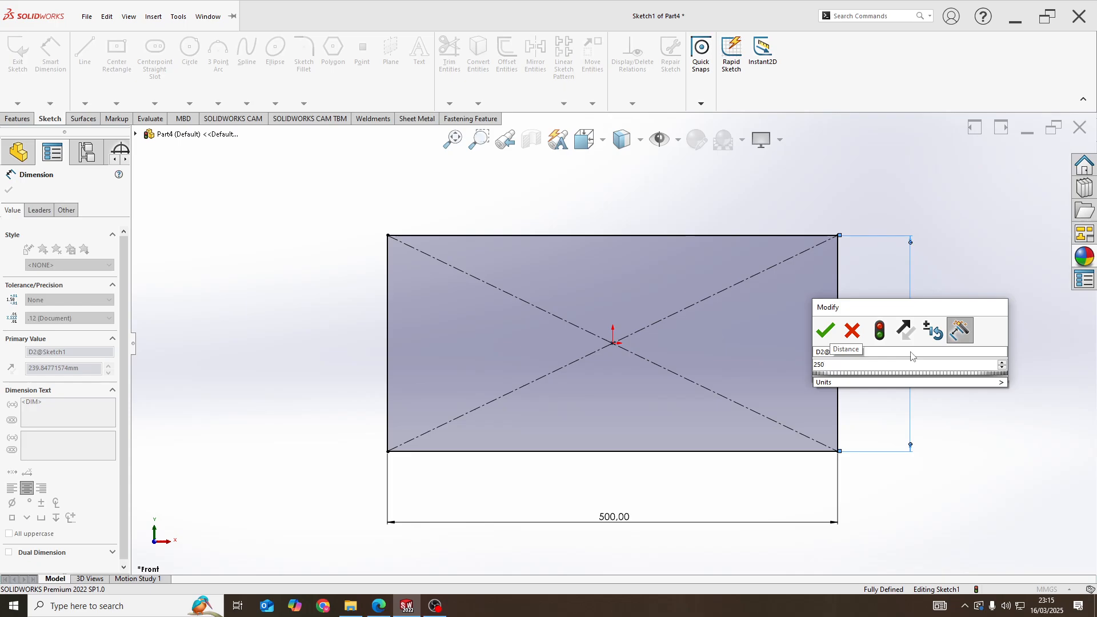
text(0)
key(Return)
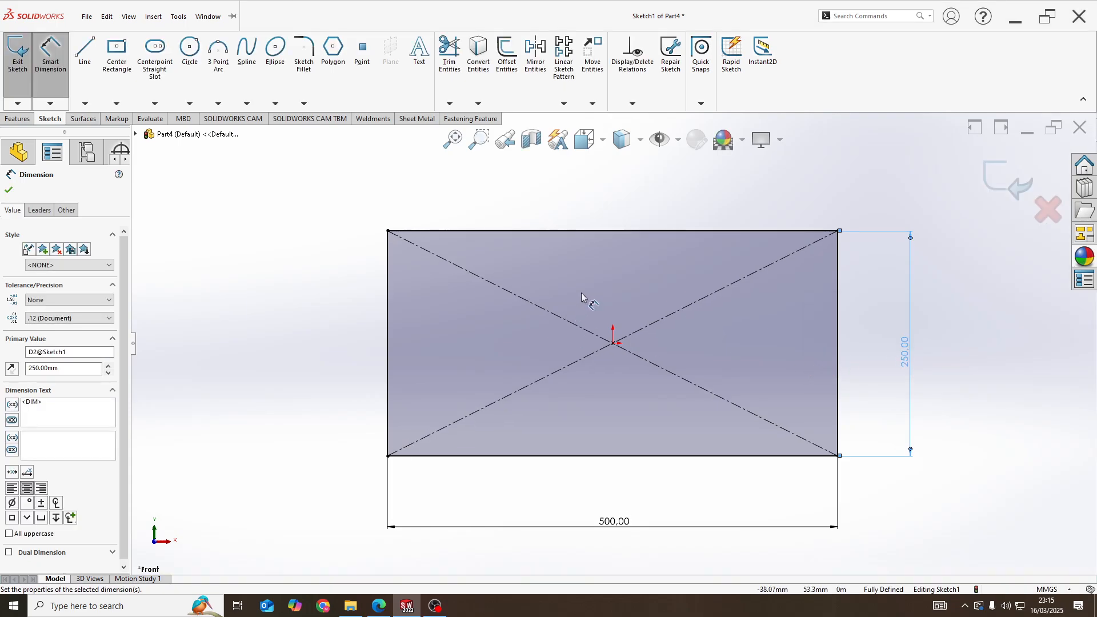
Offset the rectangle's full outline 15 mm inward to form the frame thickness
key(alt+Tab)
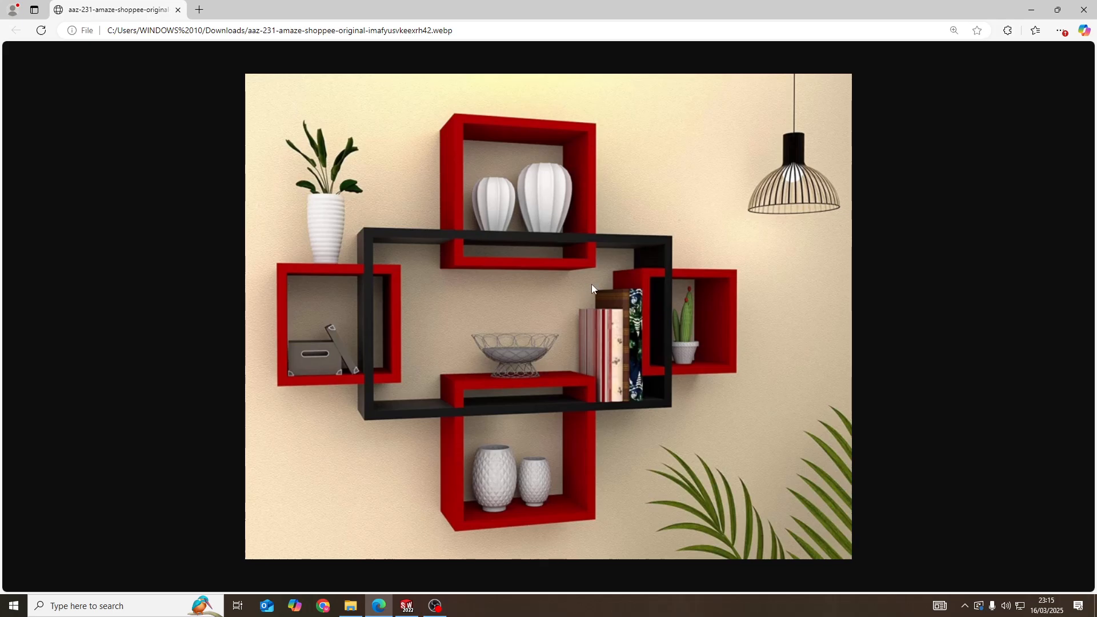
key(alt+Tab)
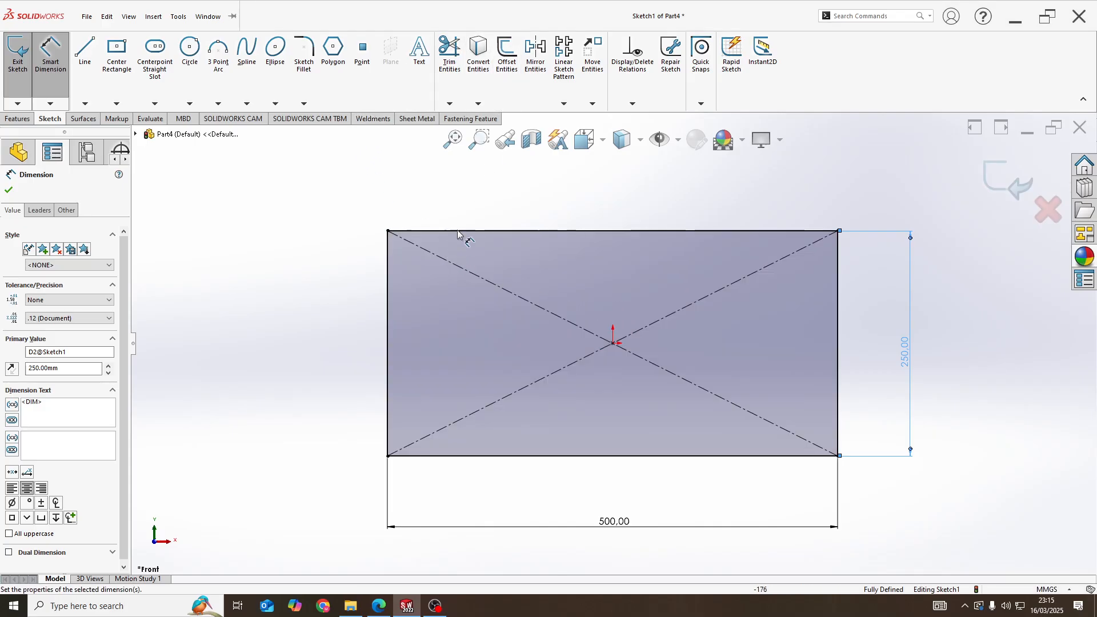
click(513, 86)
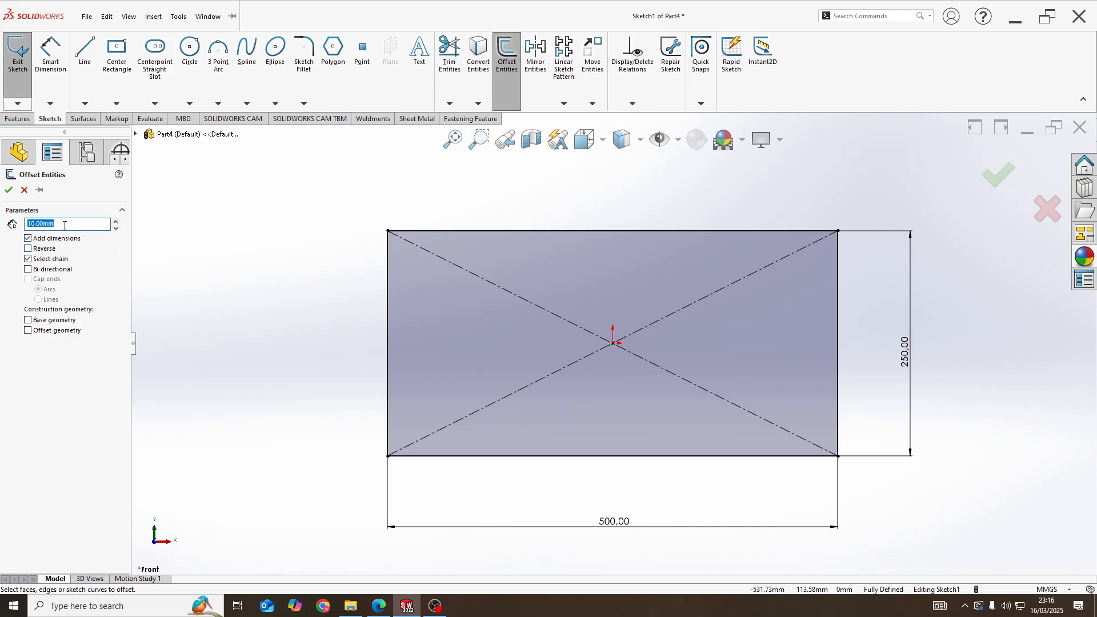
text(15)
key(Return)
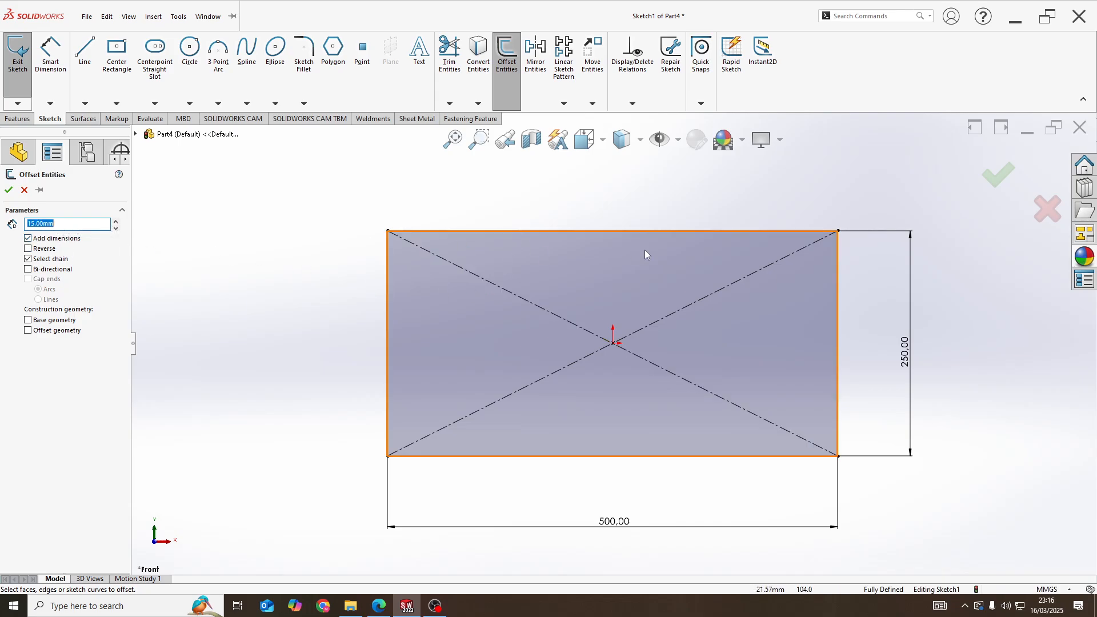
click(618, 231)
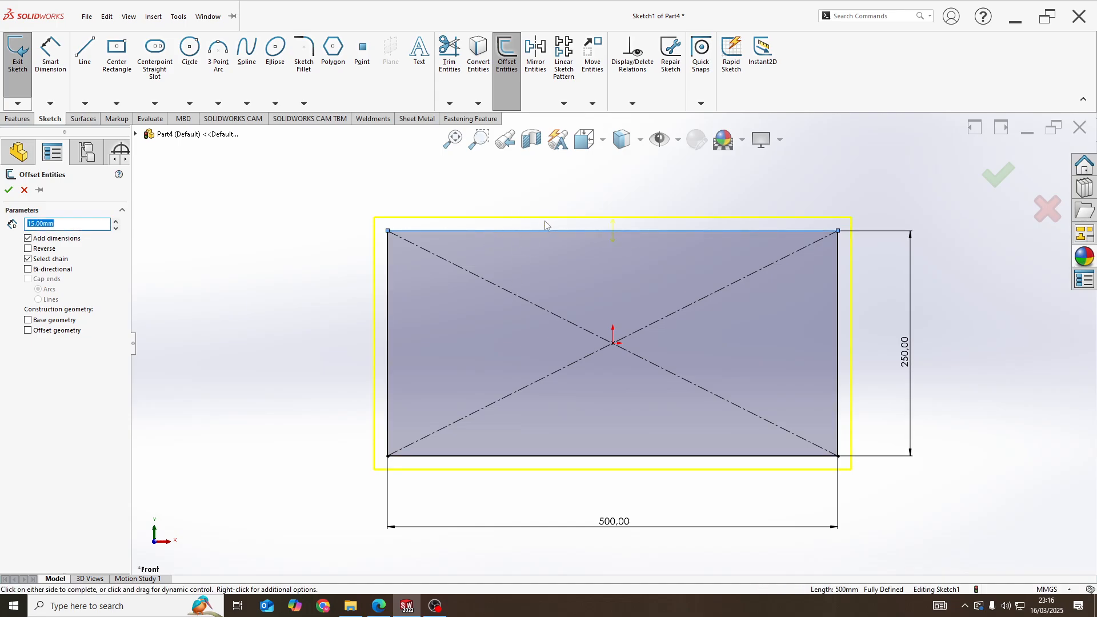
click(28, 249)
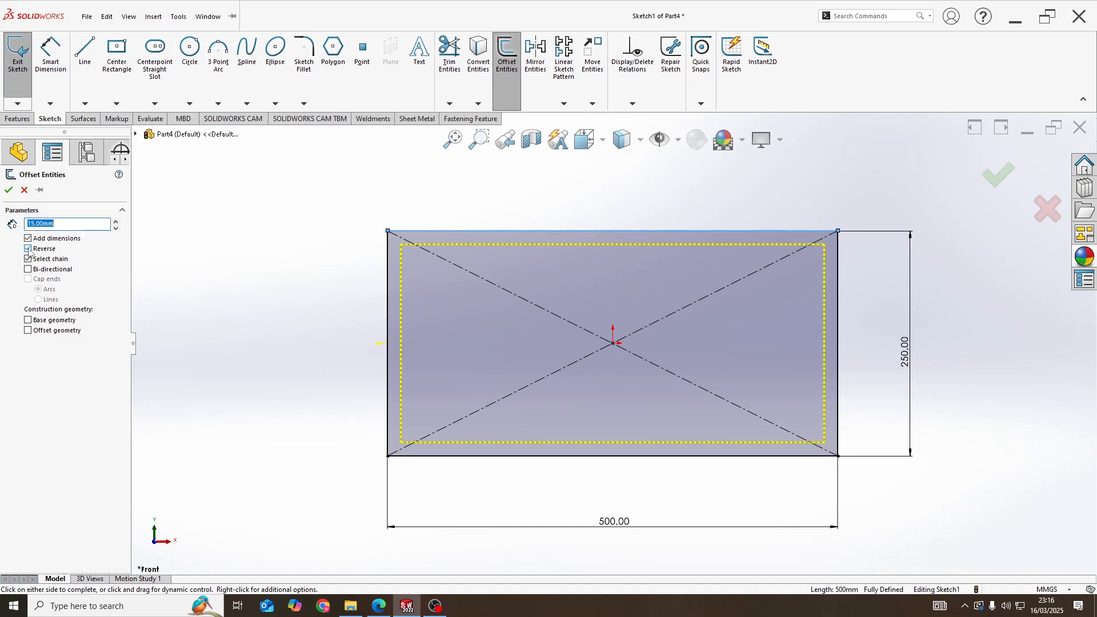
click(8, 190)
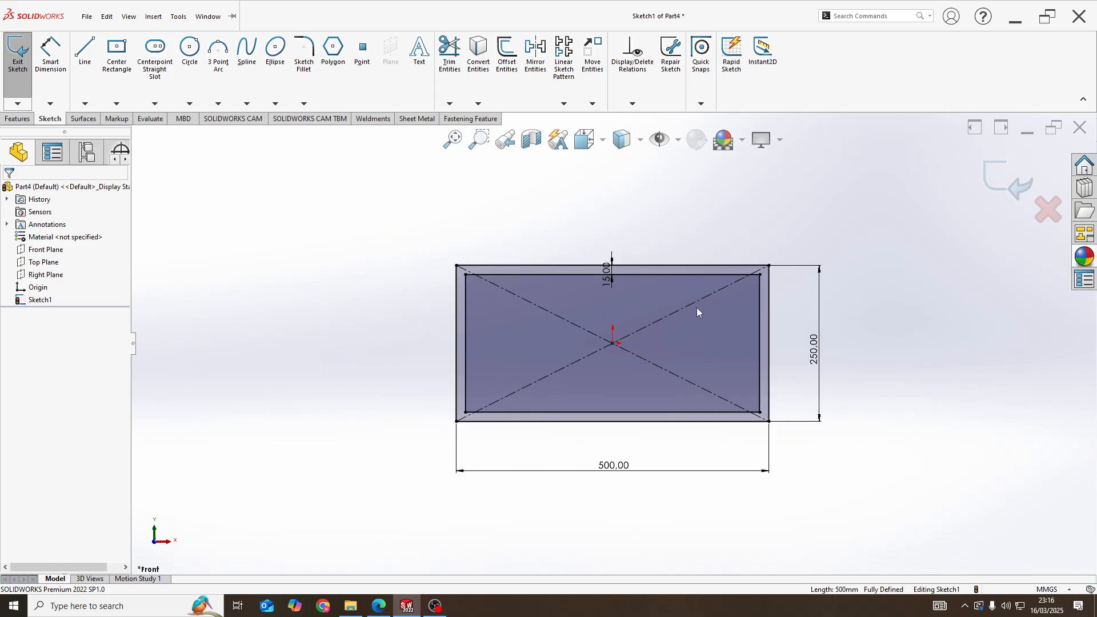
Sketch a center rectangle about 308 by 151 mm overlapping the frame's left side, centred level with the origin
key(alt+Tab)
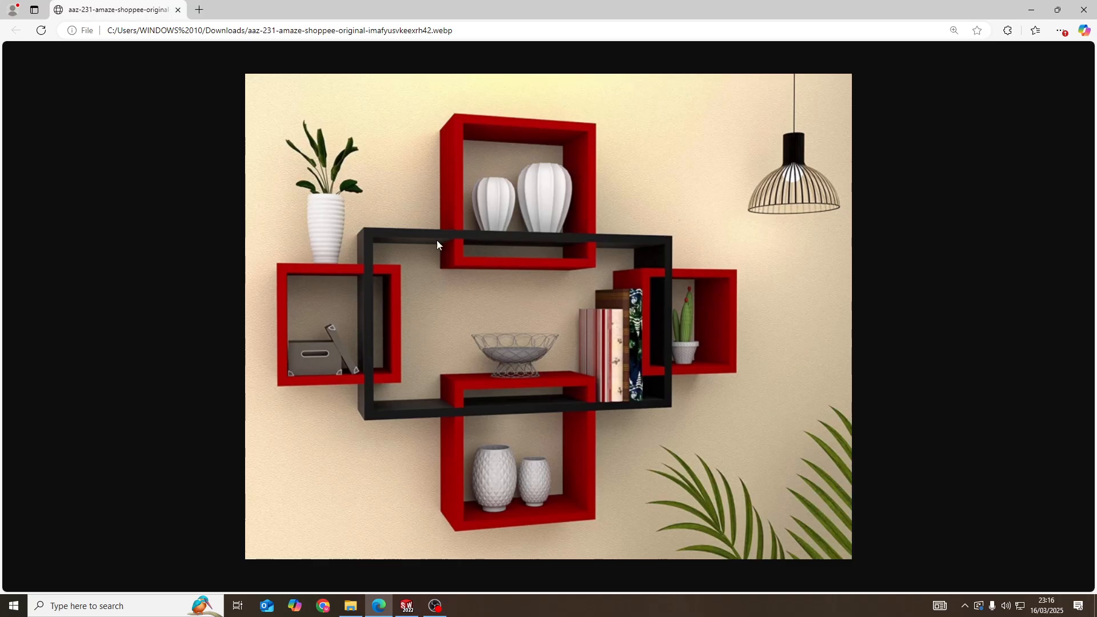
key(alt+Tab)
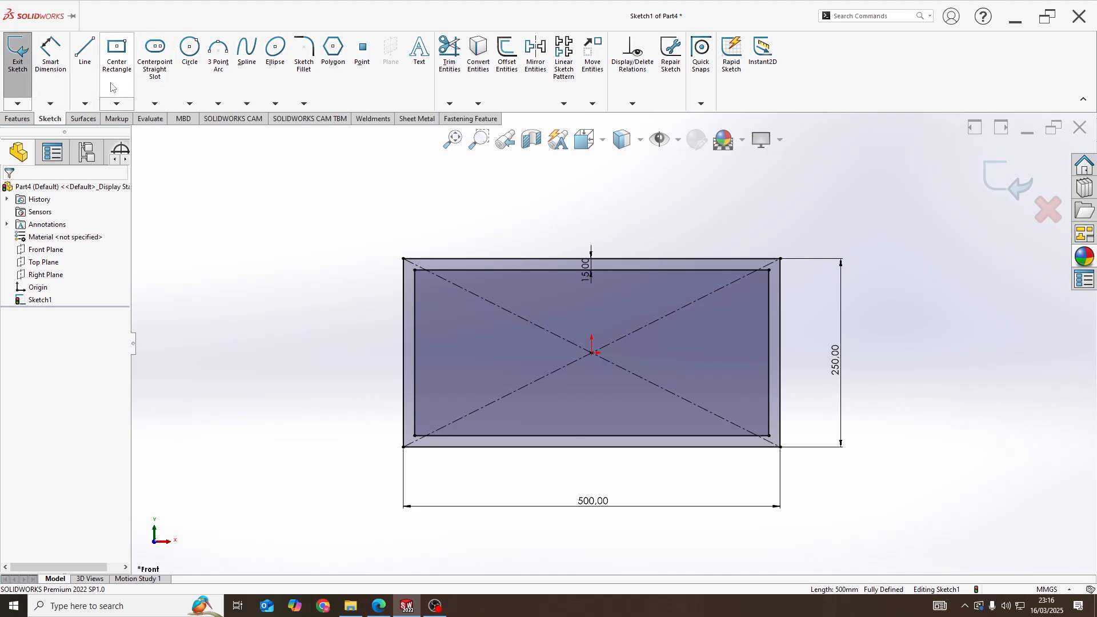
click(116, 51)
click(324, 352)
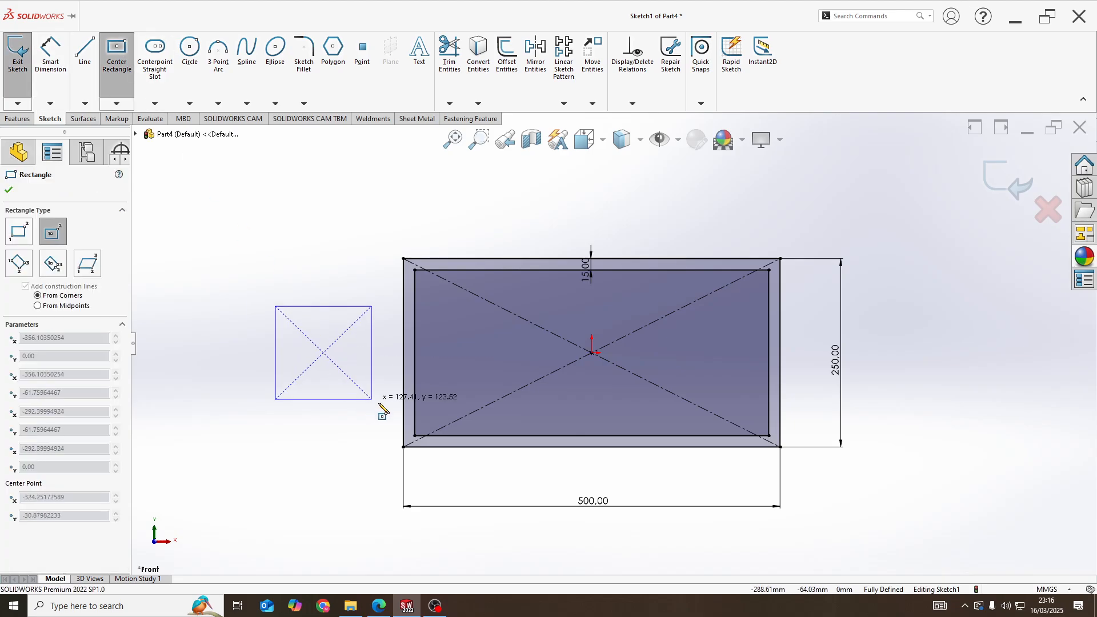
click(440, 409)
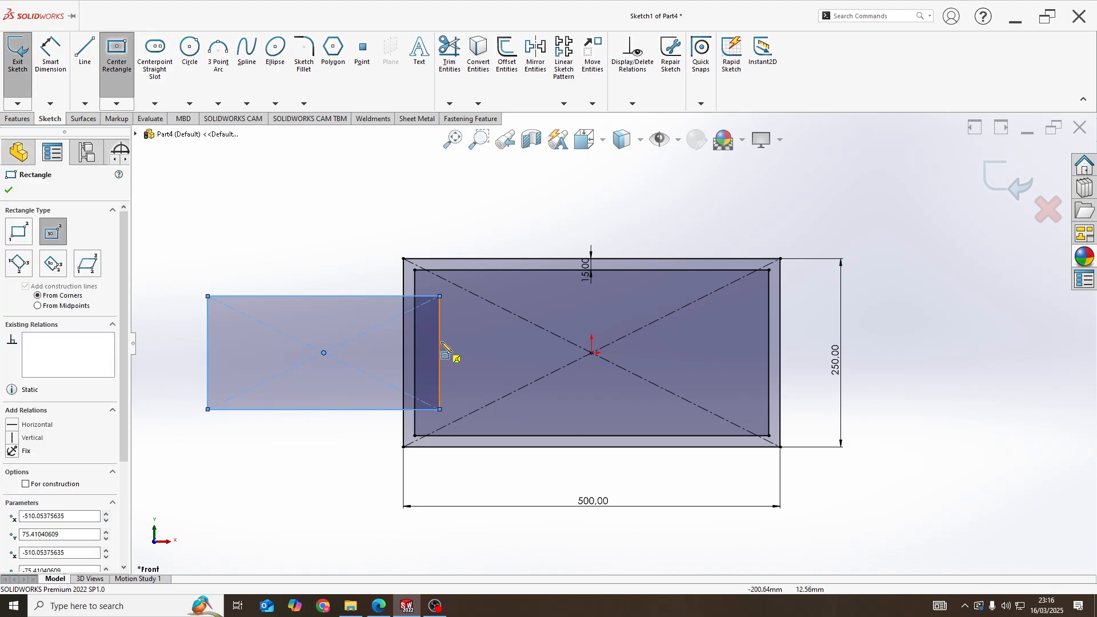
Make the left rectangle's center point horizontal with the main frame's center point
key(alt+Tab)
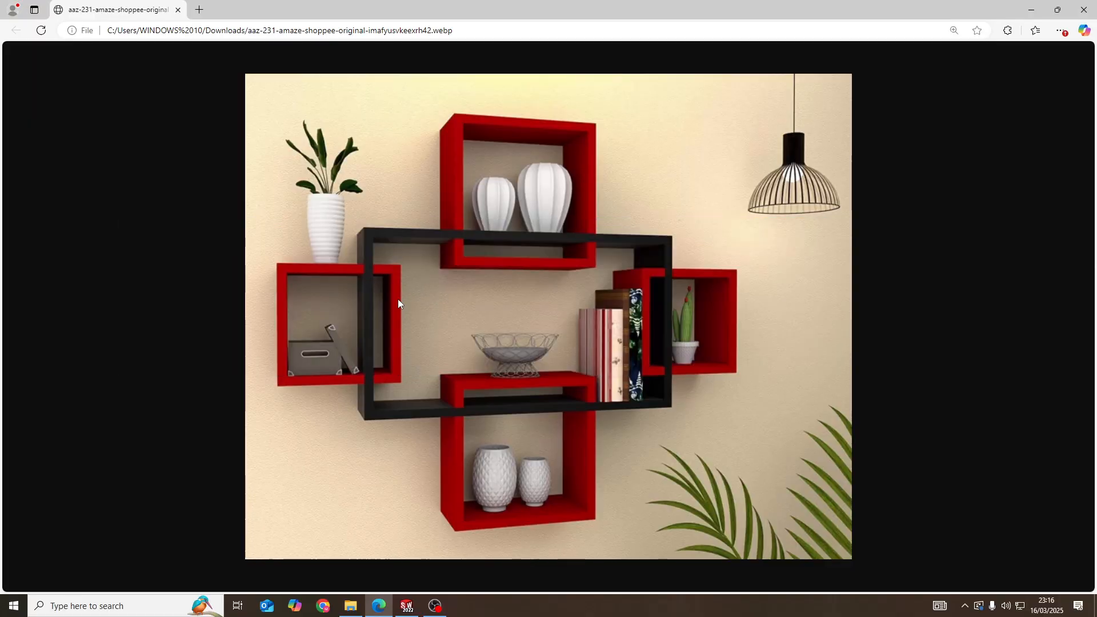
key(alt+Tab)
scroll(312, 289, up, 3)
scroll(371, 336, down, 2)
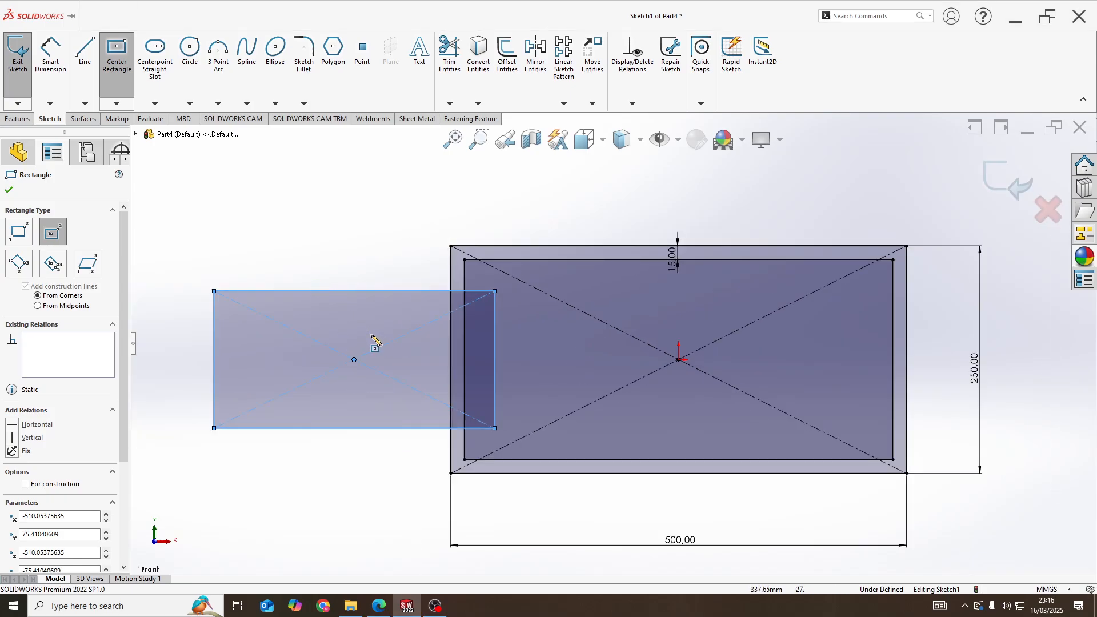
key(Escape)
click(354, 360)
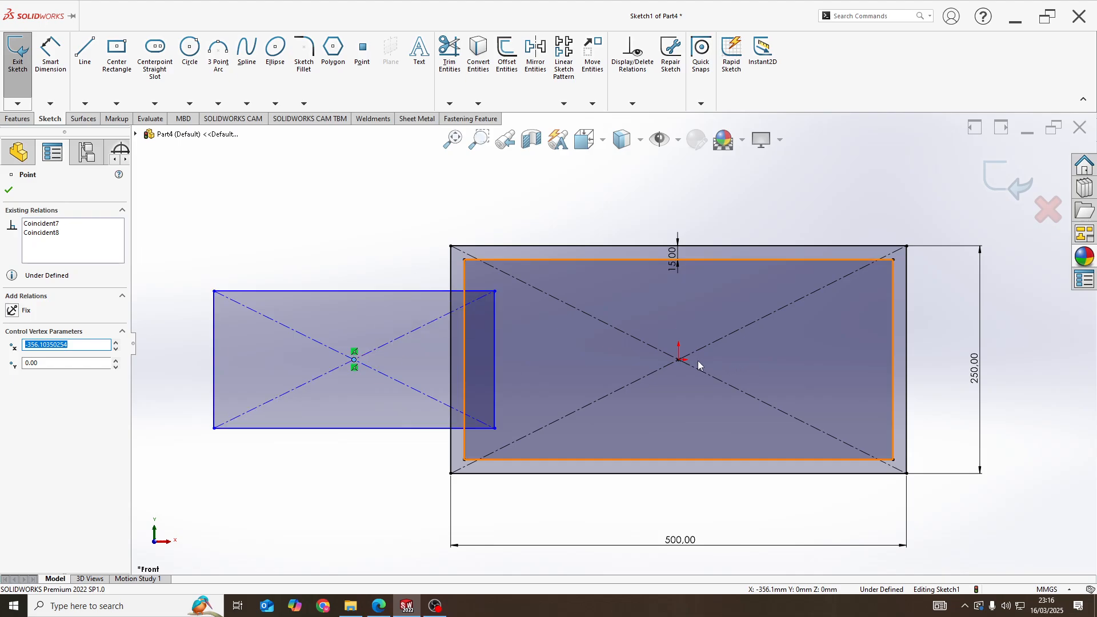
ctrl+click(679, 360)
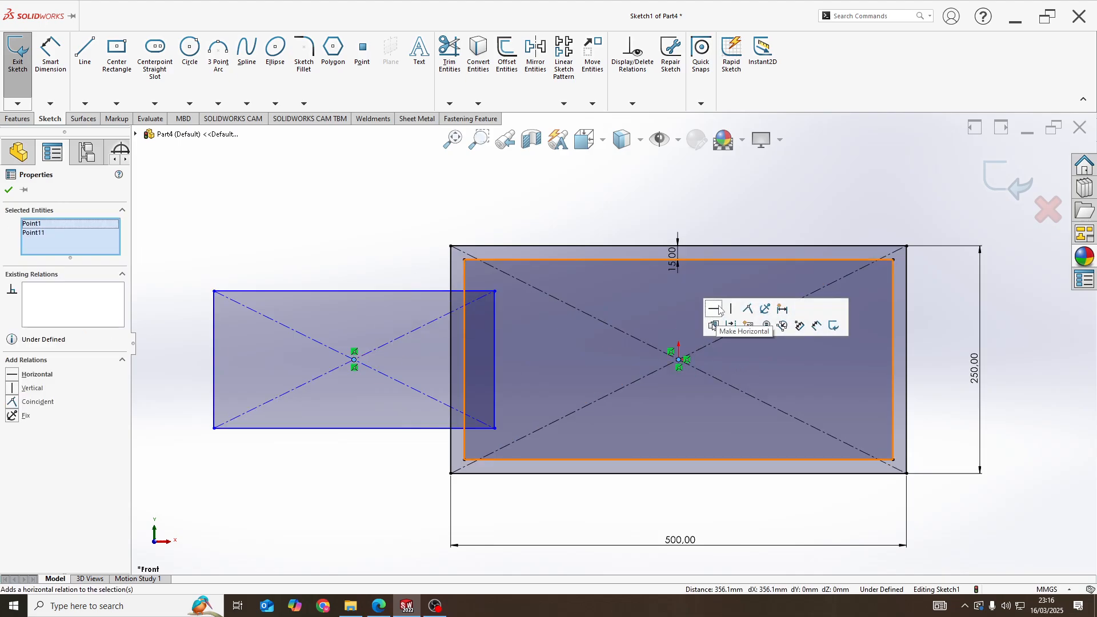
click(720, 310)
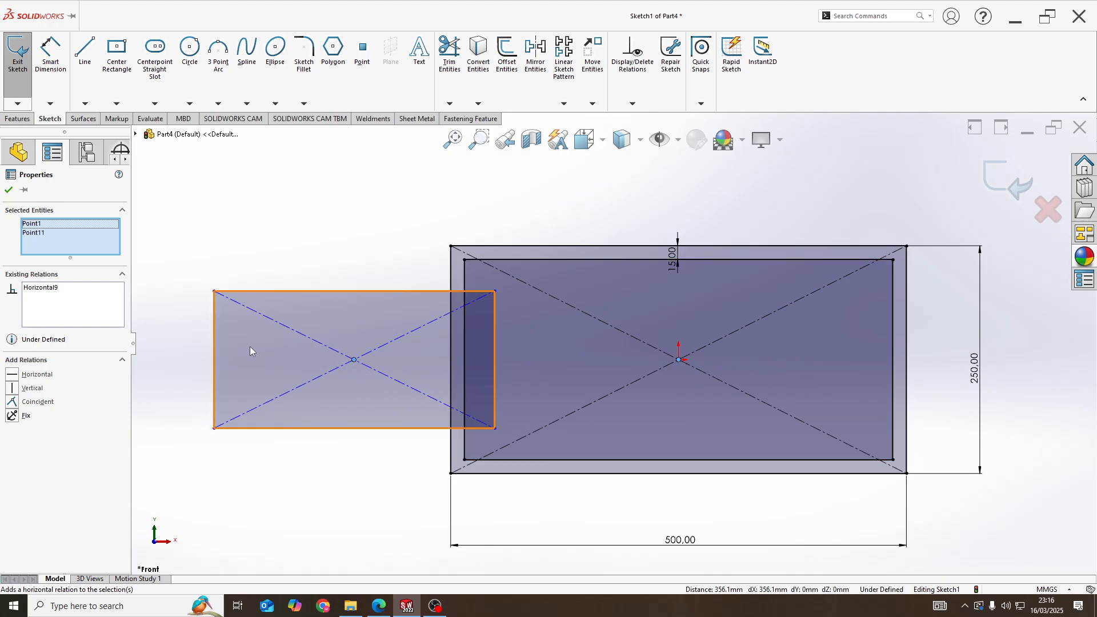
Dimension the left rectangle's width at 200 mm
key(d)
click(353, 428)
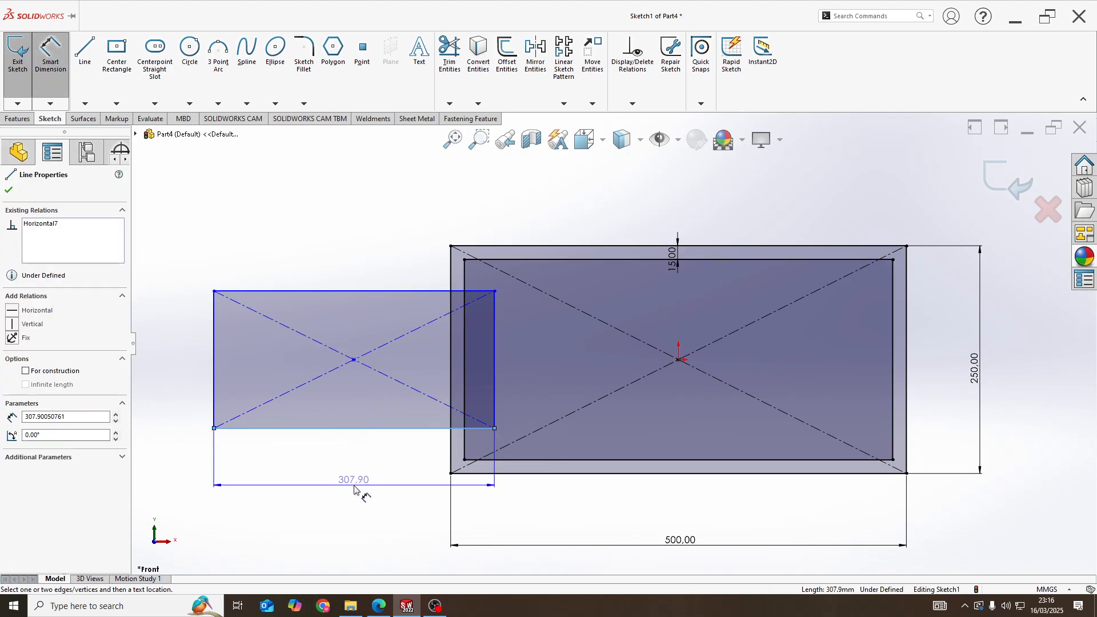
click(360, 487)
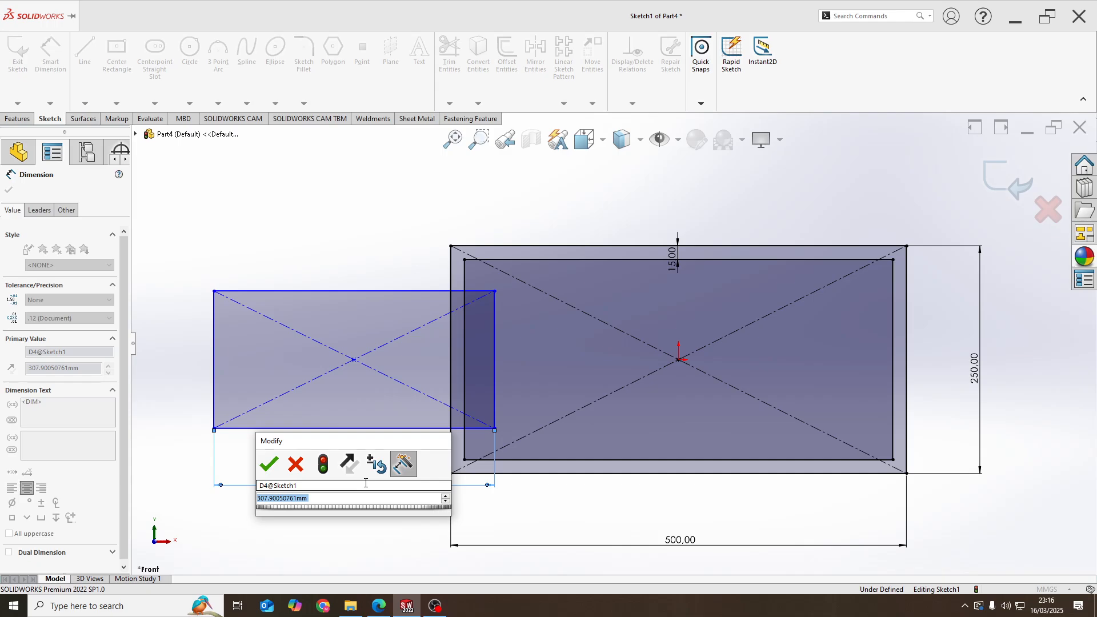
text(20)
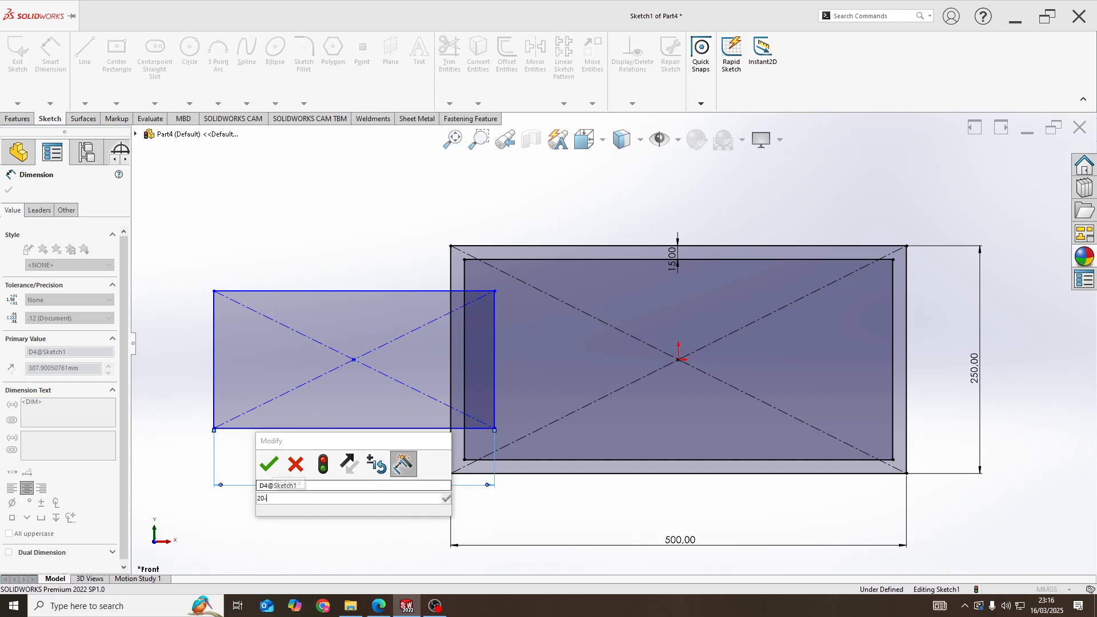
text(09)
key(Return)
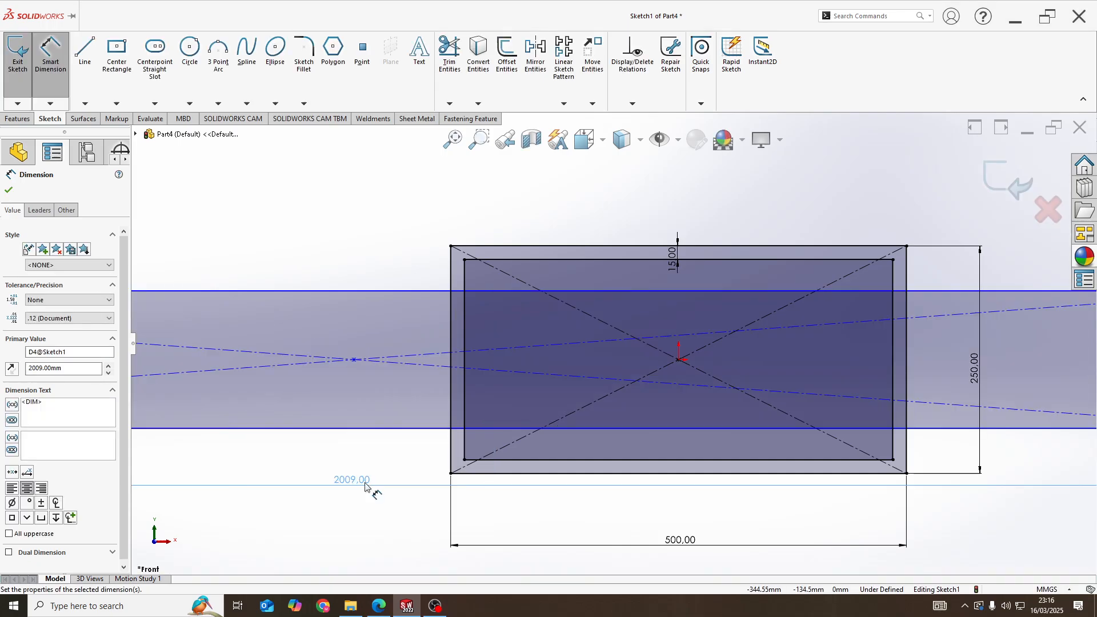
double_click(350, 480)
text(200)
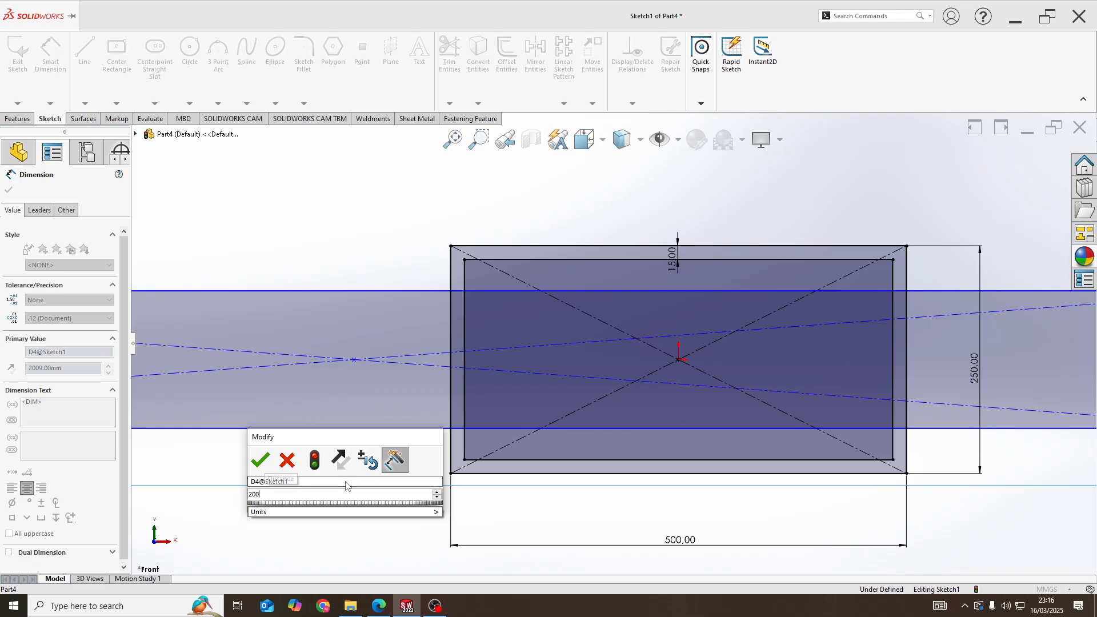
key(Return)
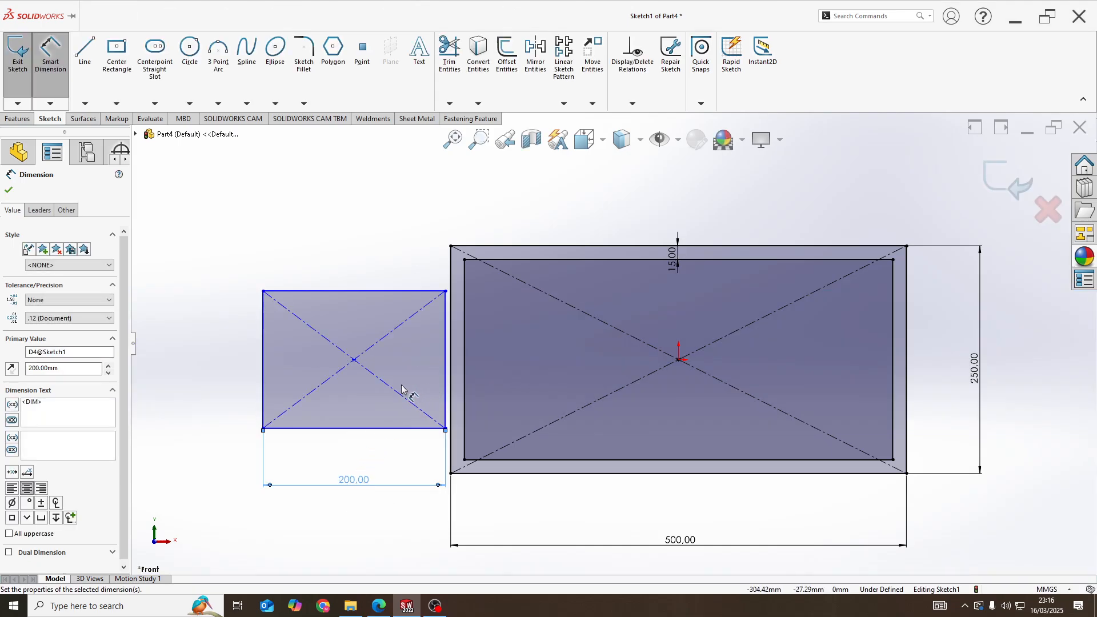
Move the left rectangle rightward to overlap the main frame's left side and dimension its height at 150 mm
drag(402, 389, 444, 390)
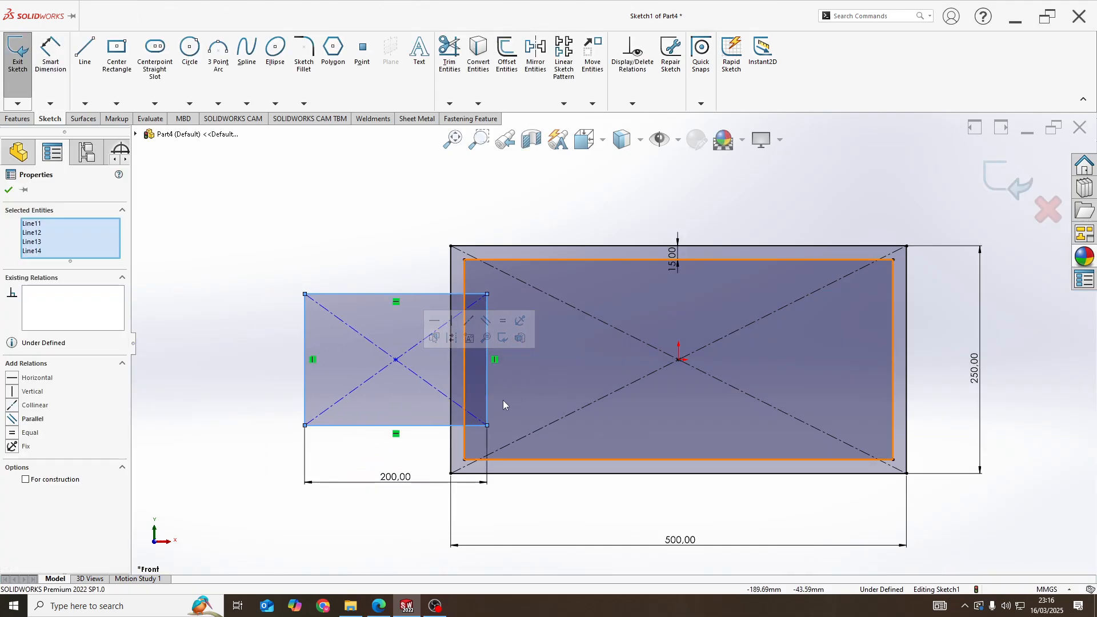
scroll(486, 380, down, 2)
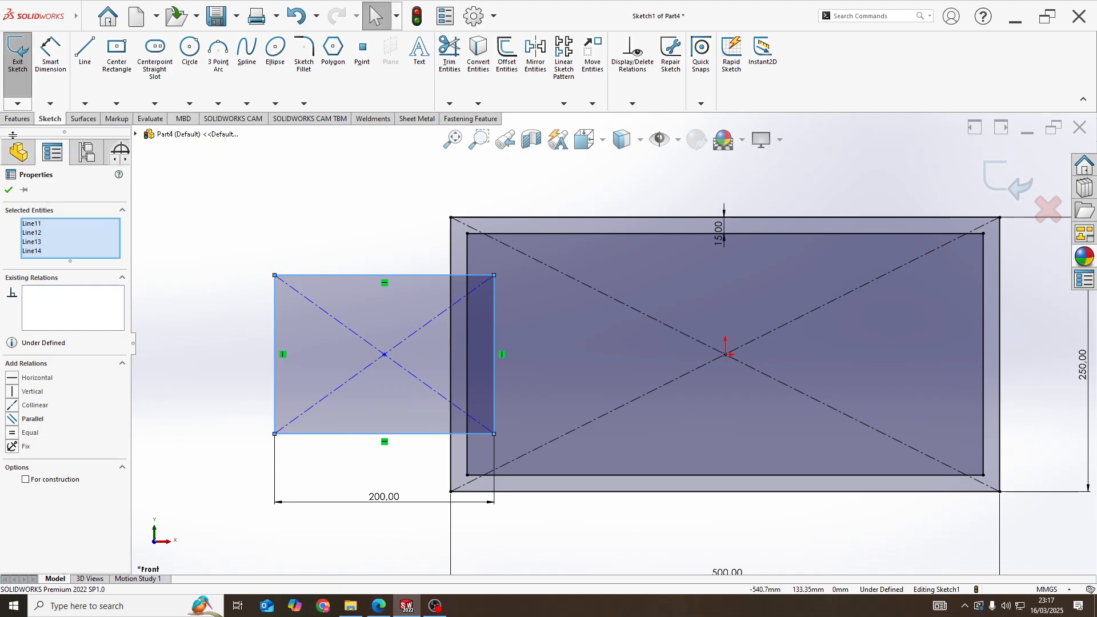
key(Escape)
click(50, 55)
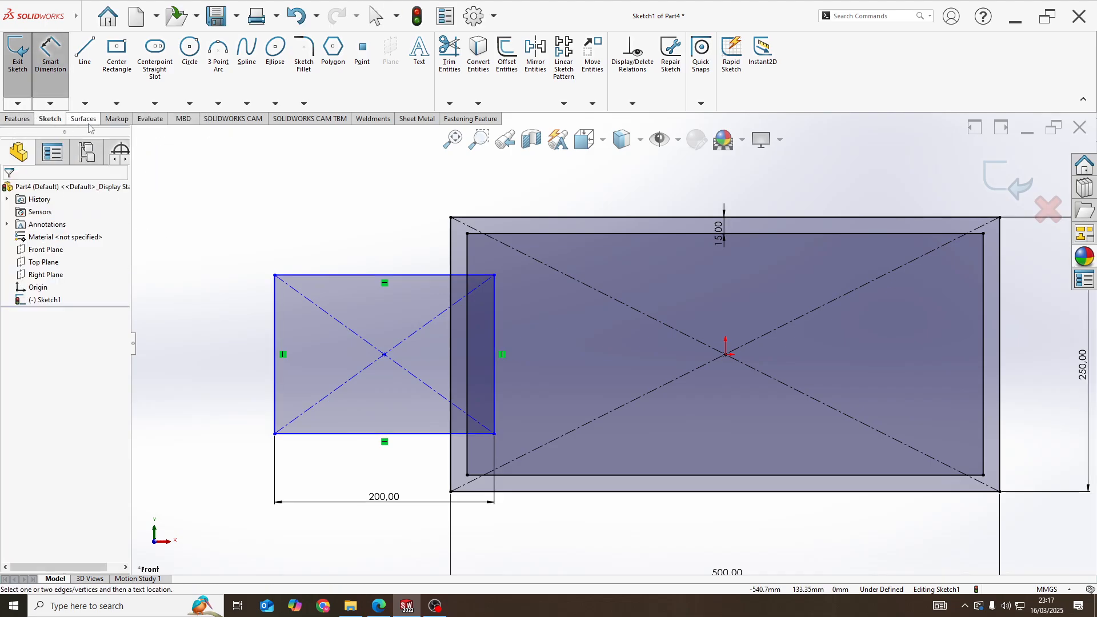
click(276, 354)
click(239, 373)
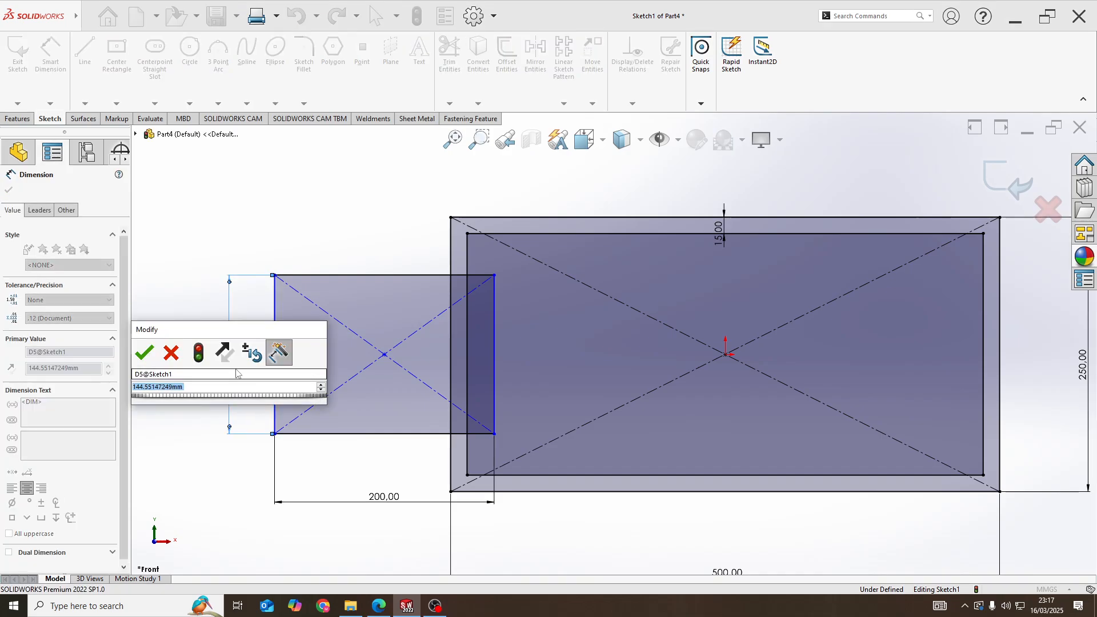
text(15)
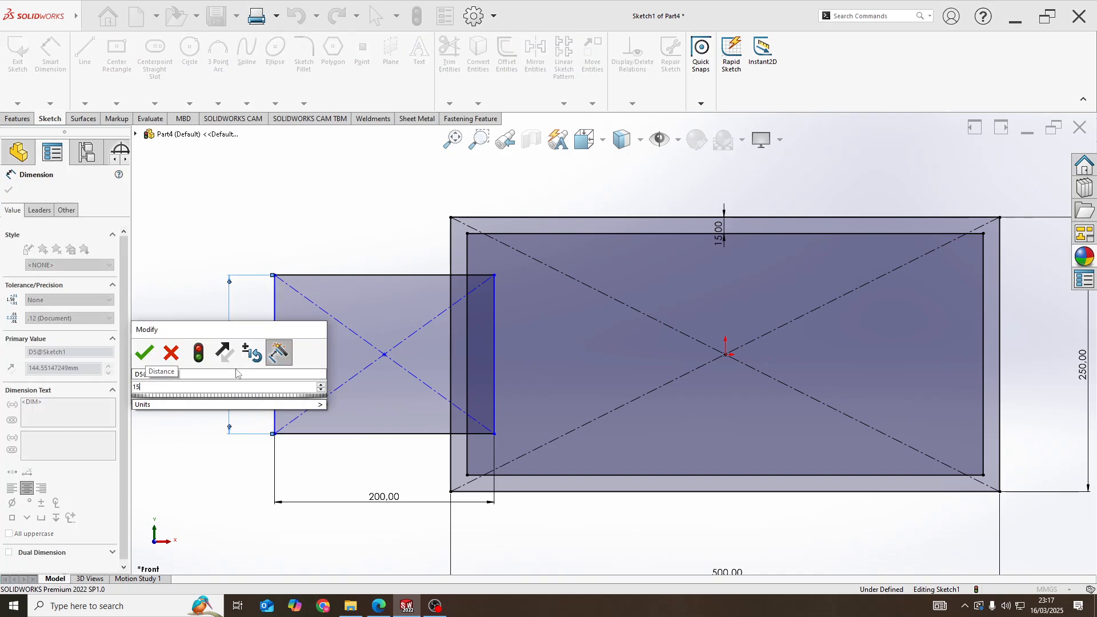
text(0)
key(Return)
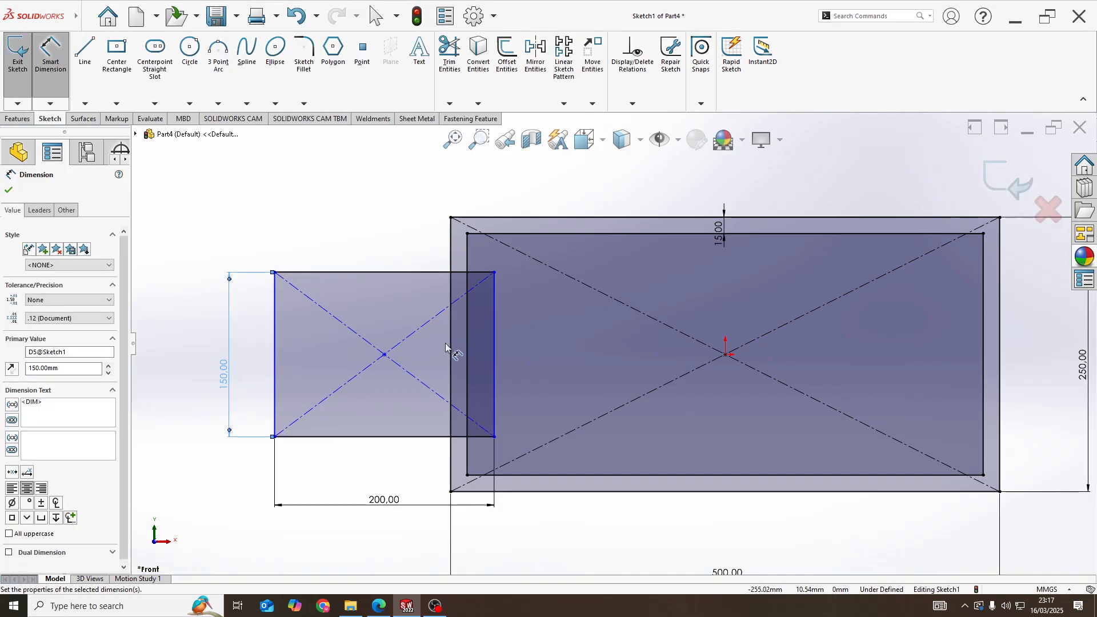
Dimension the overlap between the frame's outer left edge and the left rectangle's right edge at 50 mm
click(449, 348)
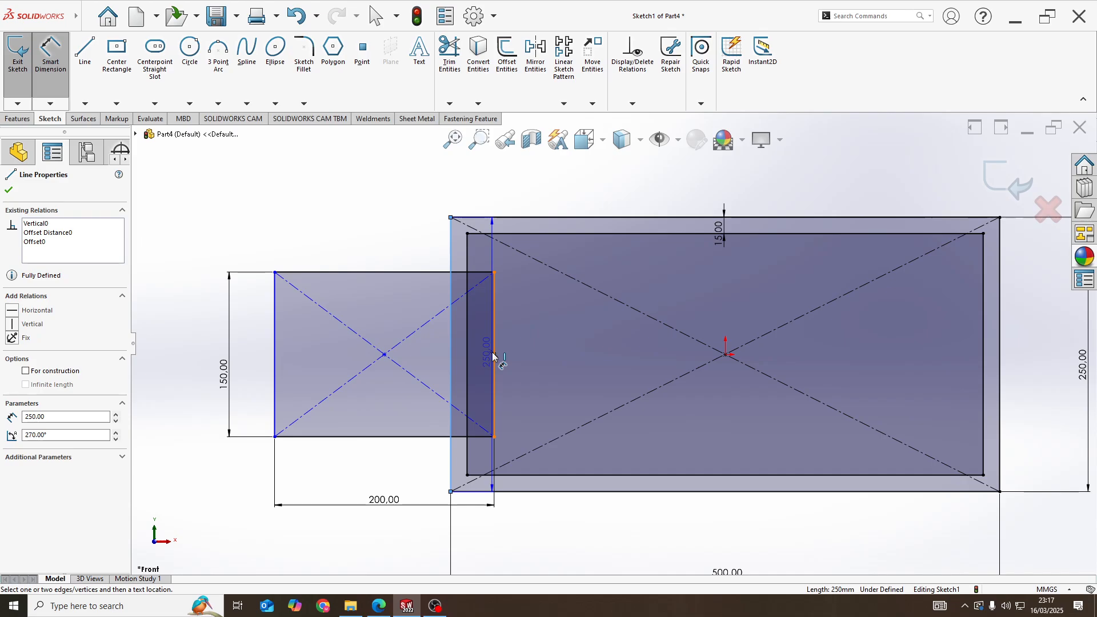
click(494, 356)
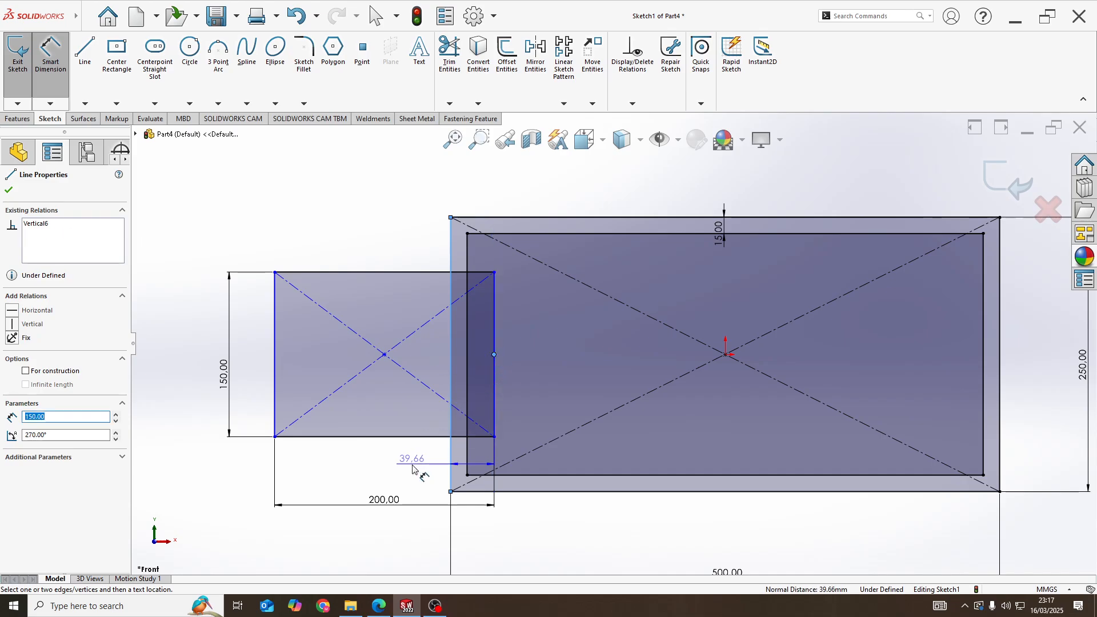
click(418, 470)
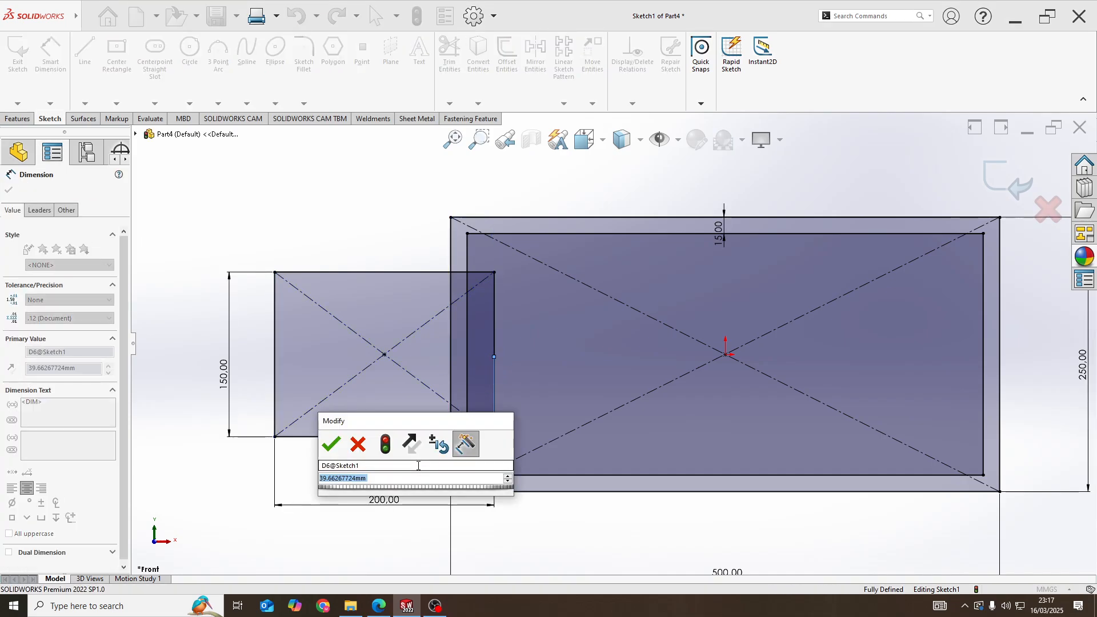
text(50)
key(Return)
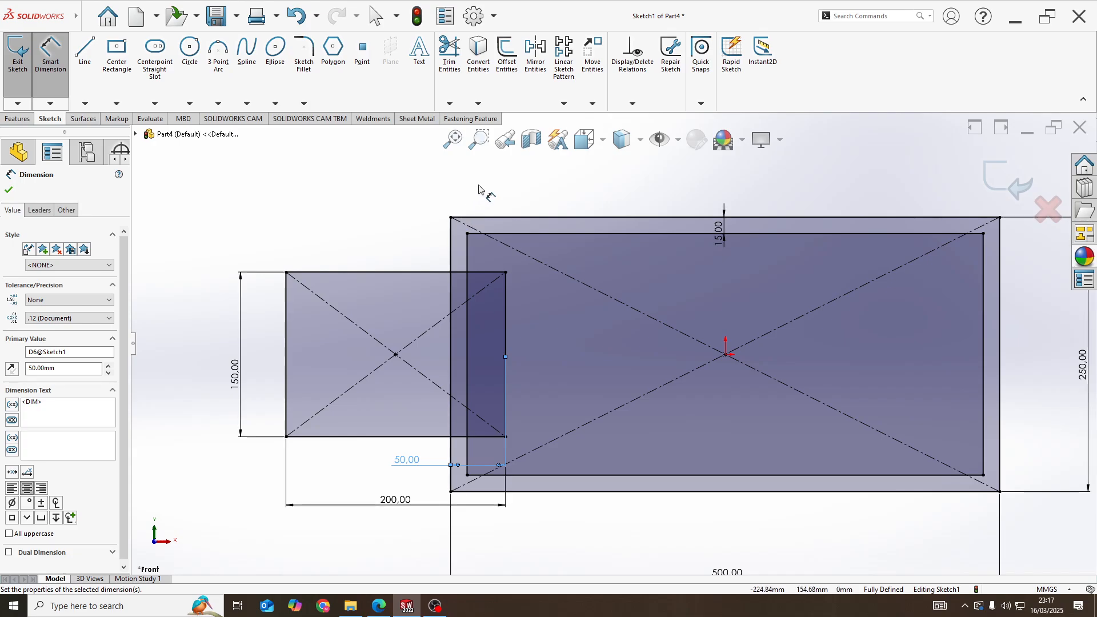
Offset the left rectangle's full outline 15 mm inward to form its wall thickness
scroll(503, 335, down, 2)
scroll(505, 327, up, 2)
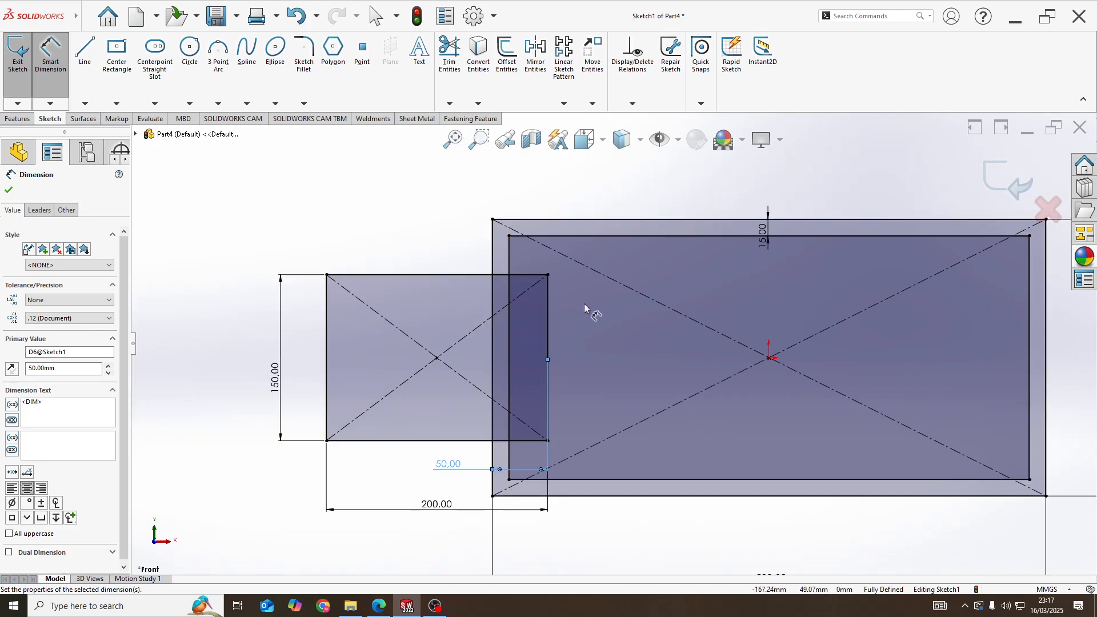
scroll(580, 314, up, 2)
scroll(548, 299, down, 2)
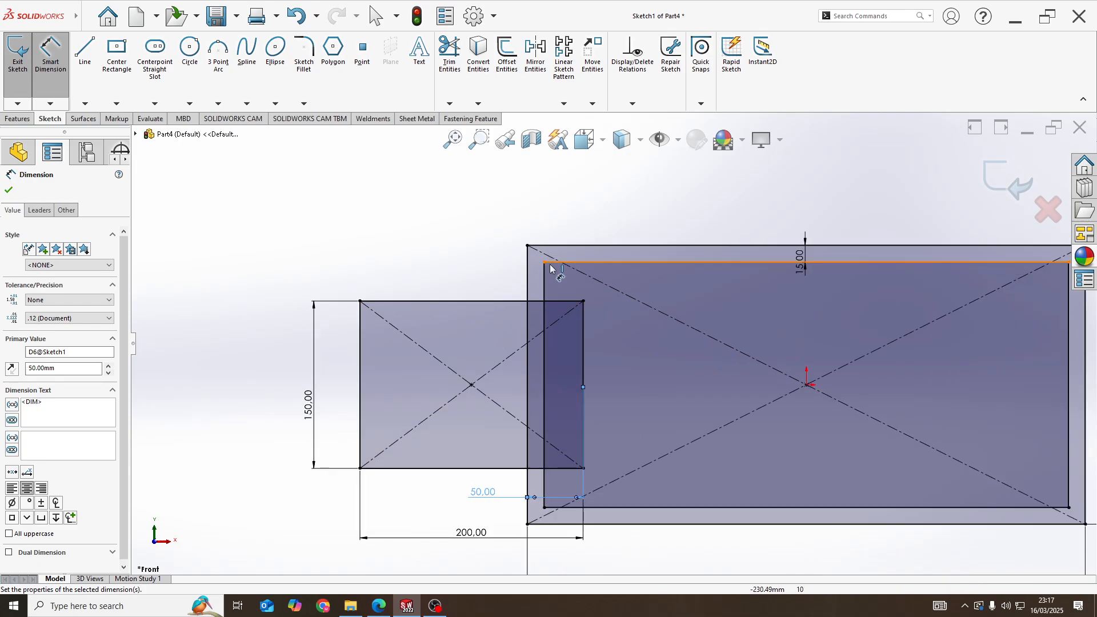
scroll(577, 294, up, 2)
scroll(644, 376, up, 1)
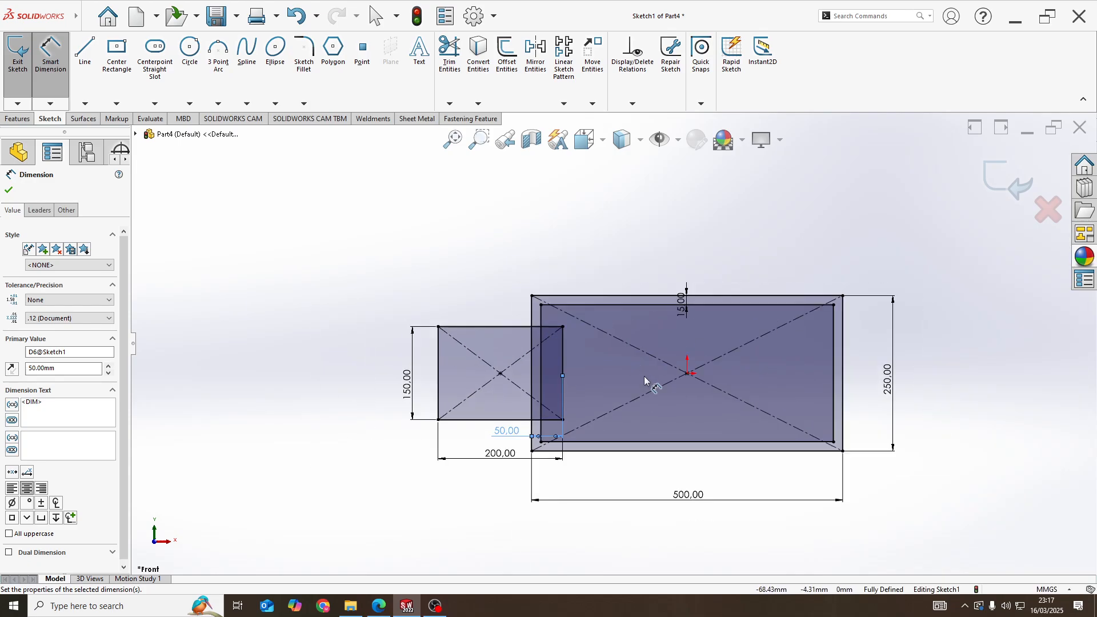
scroll(644, 376, down, 2)
click(510, 90)
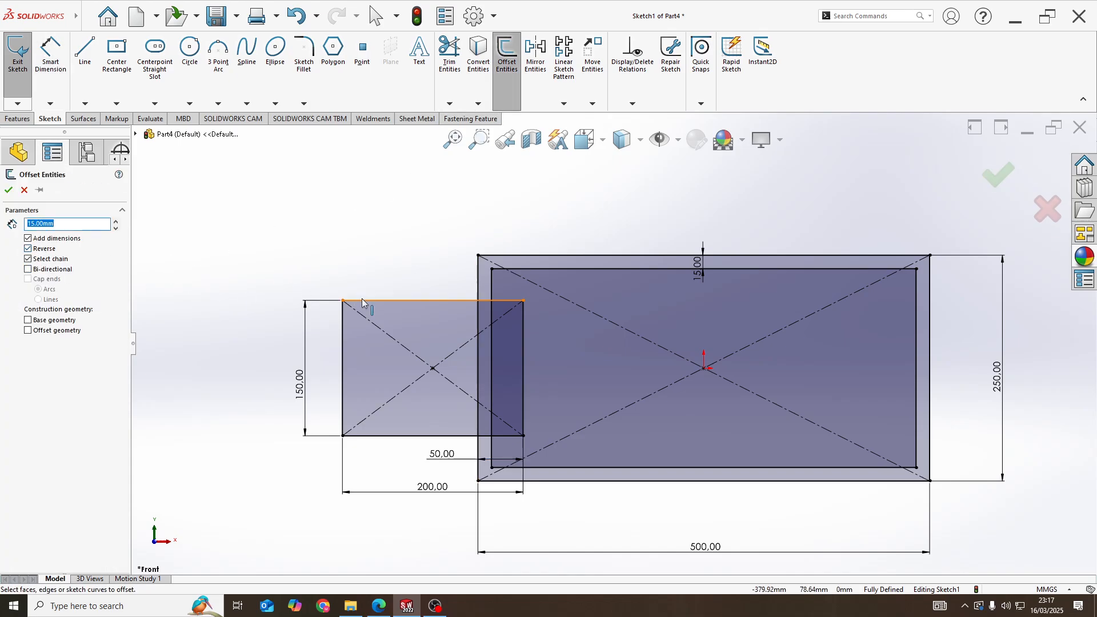
click(384, 303)
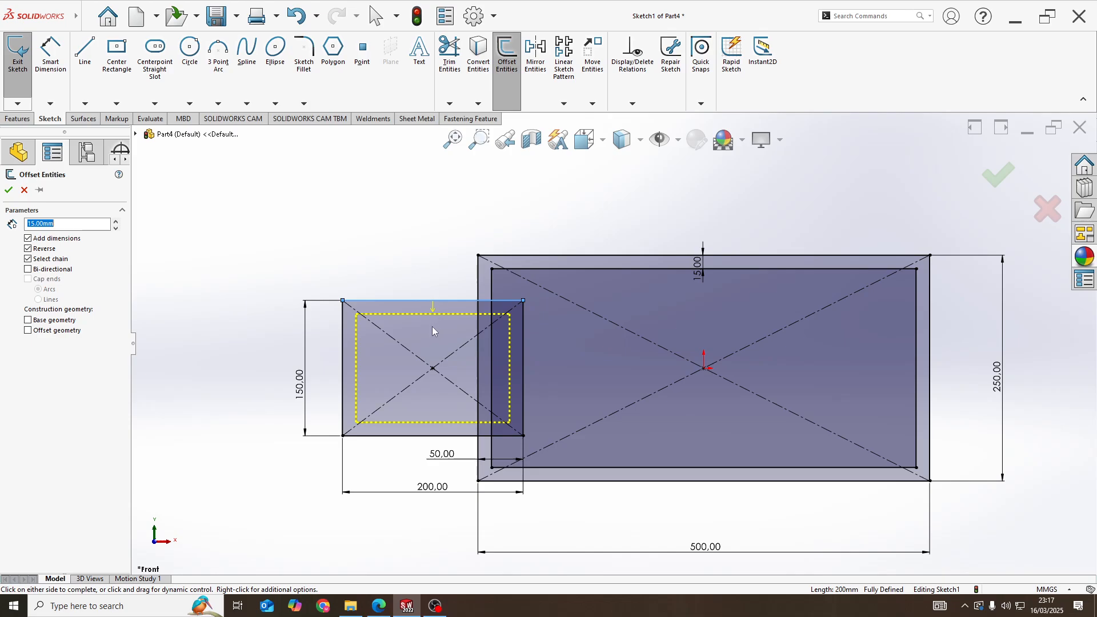
click(8, 190)
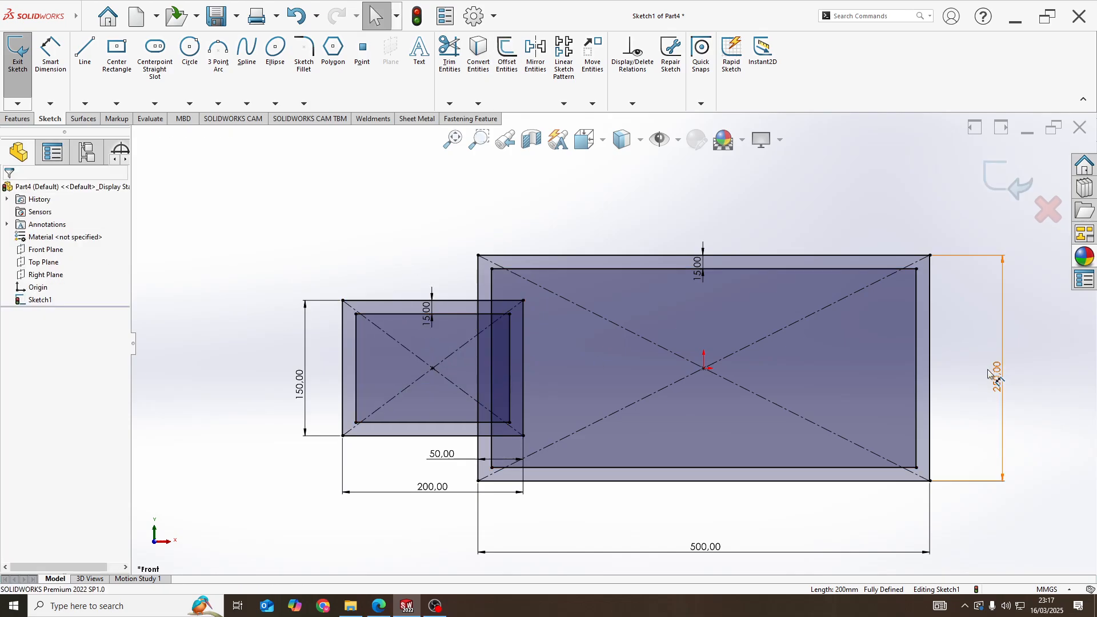
Mirror the left box's inner and outer rectangles about the Right Plane, keeping the originals
scroll(991, 375, up, 2)
scroll(509, 345, up, 3)
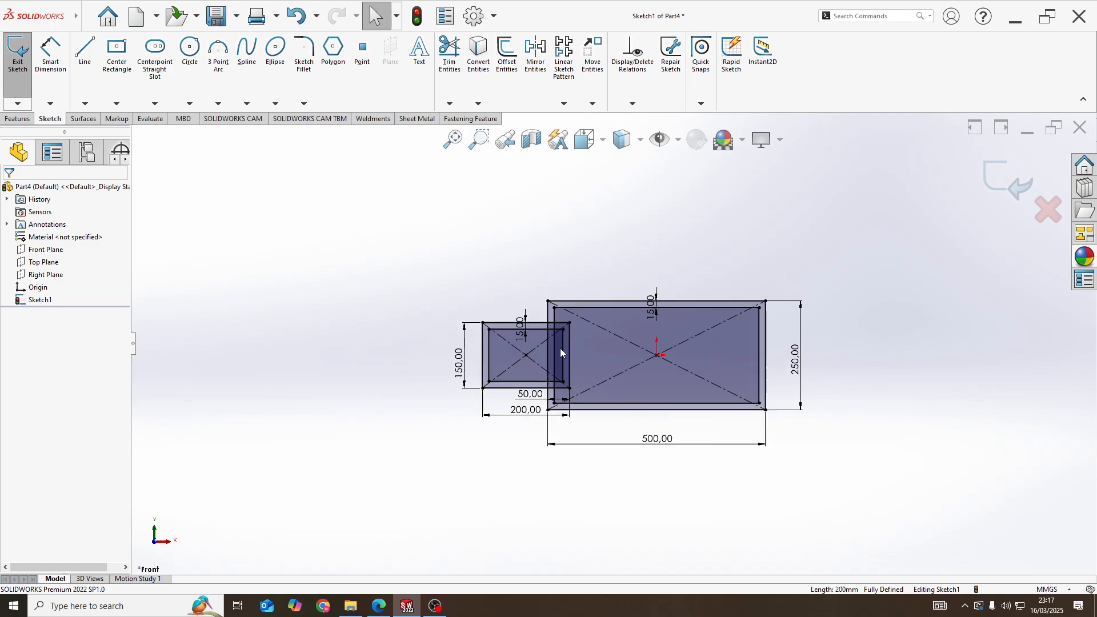
scroll(560, 348, down, 3)
scroll(555, 345, up, 2)
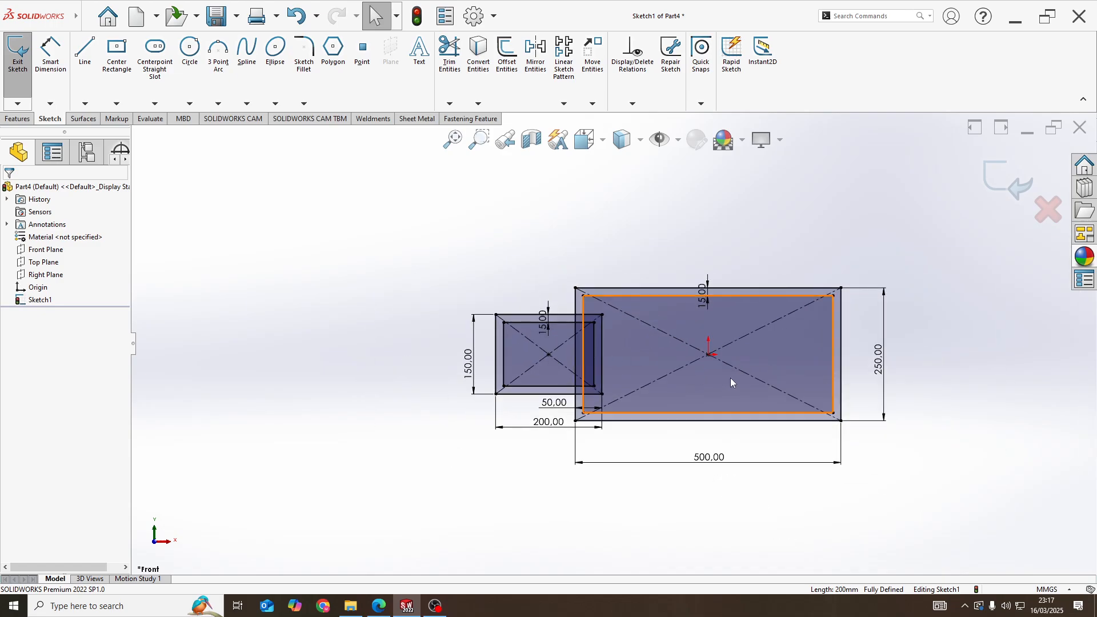
scroll(769, 384, down, 3)
scroll(617, 350, up, 2)
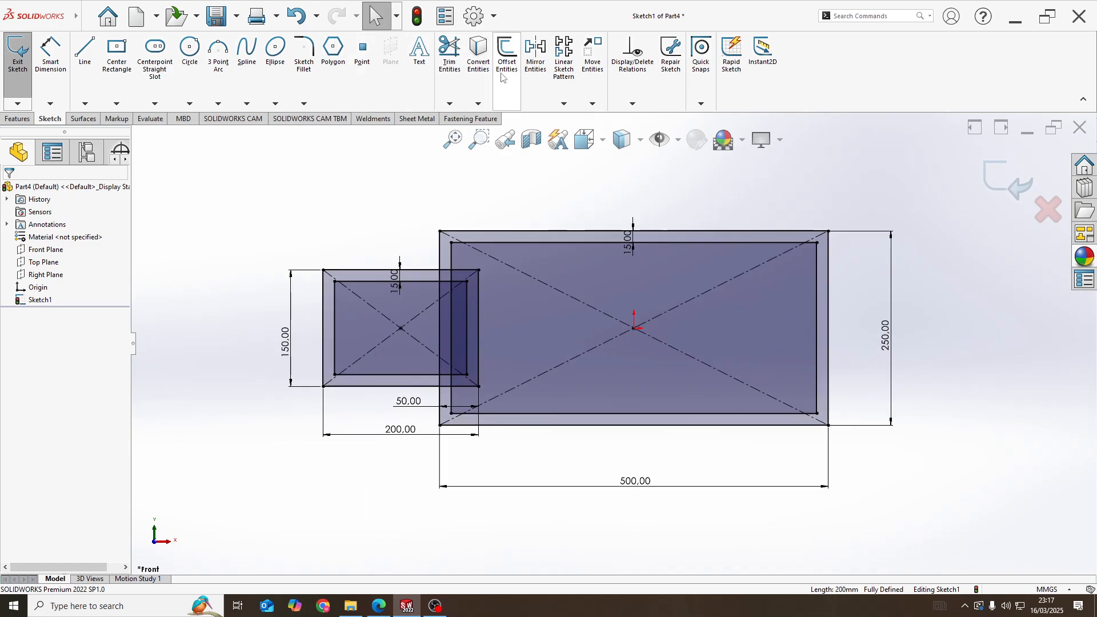
click(526, 76)
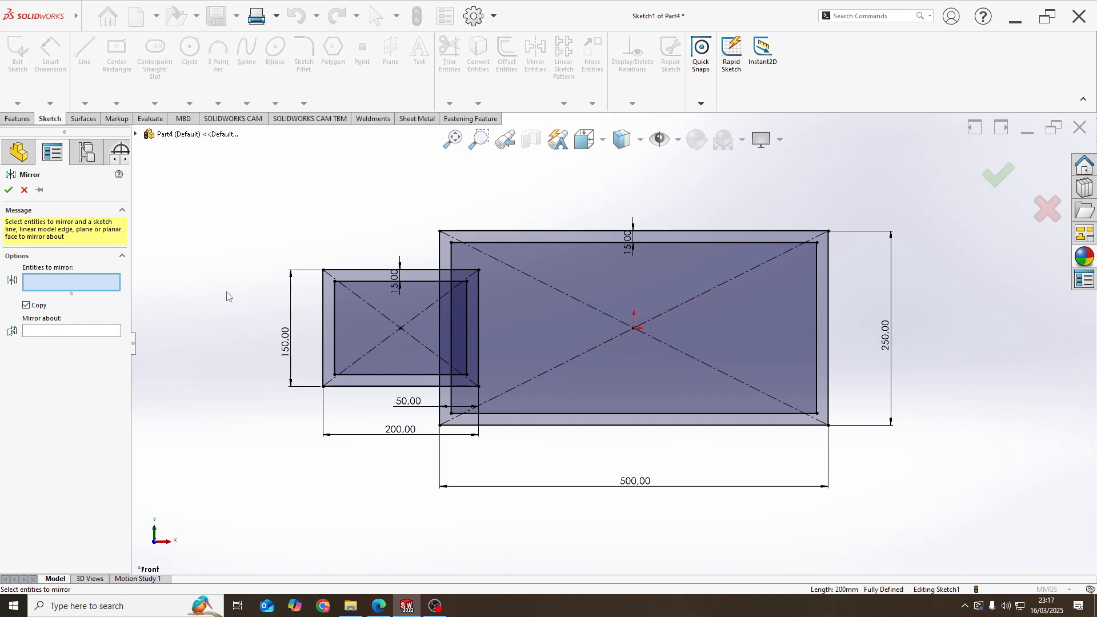
click(353, 311)
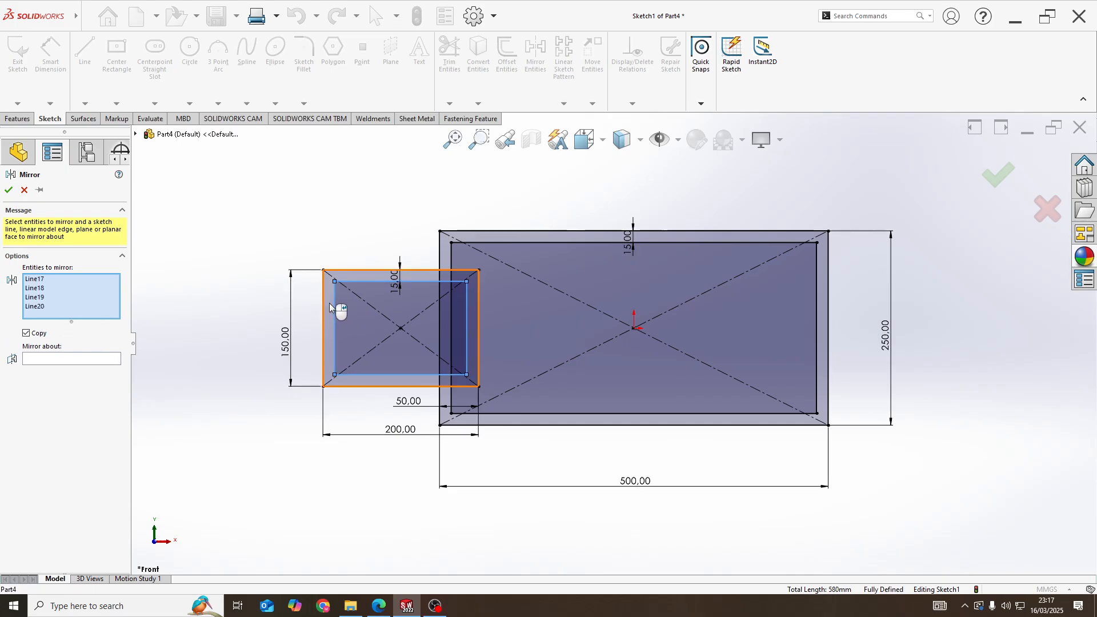
click(330, 307)
click(102, 397)
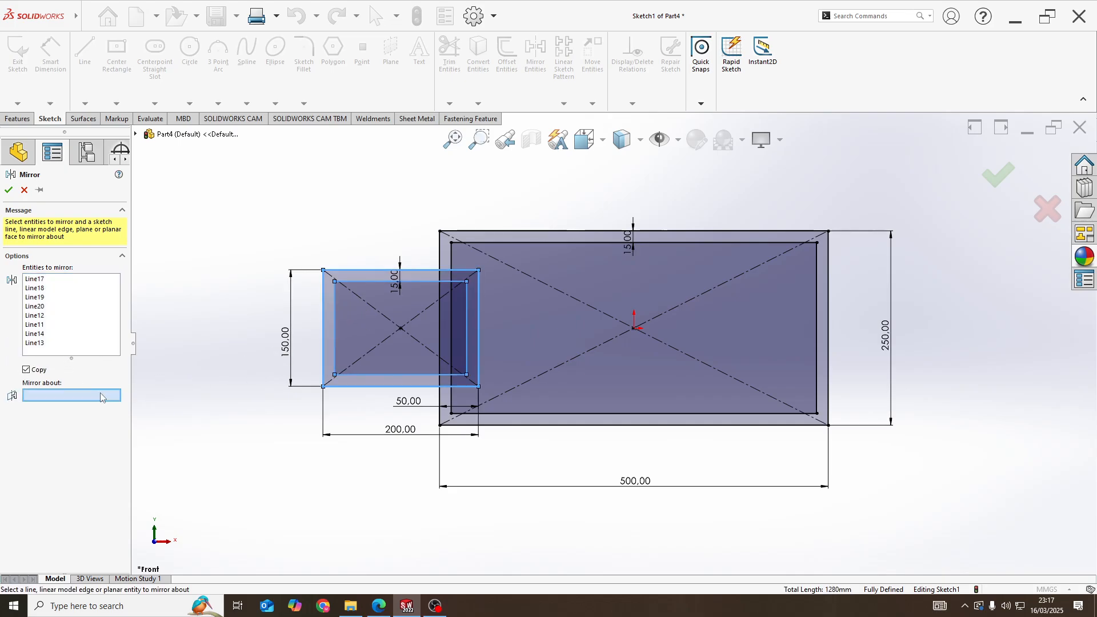
click(136, 134)
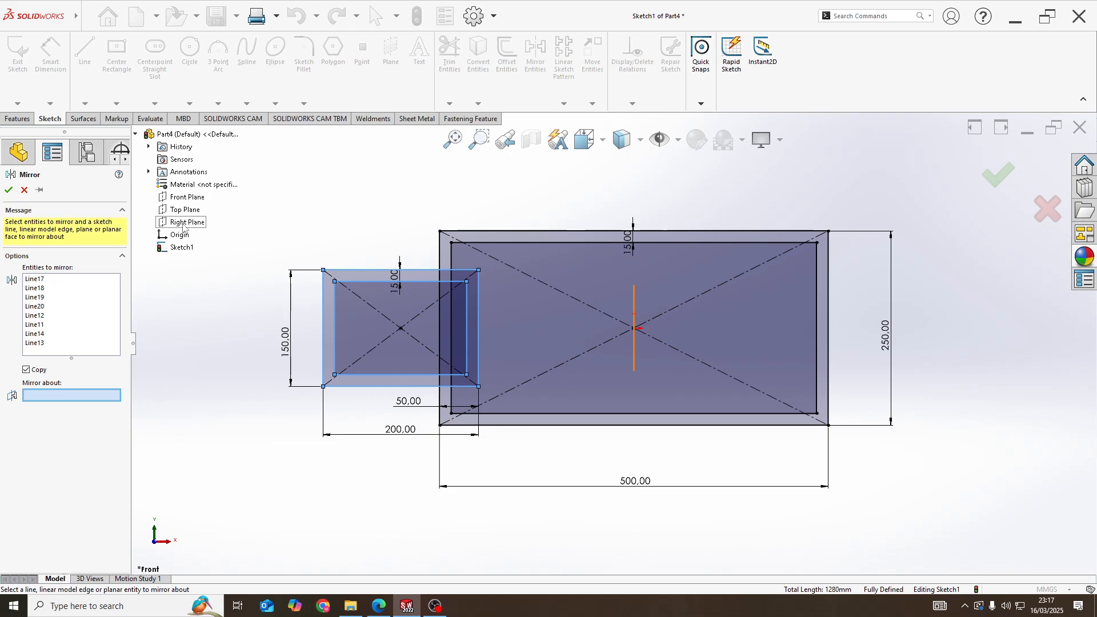
click(184, 223)
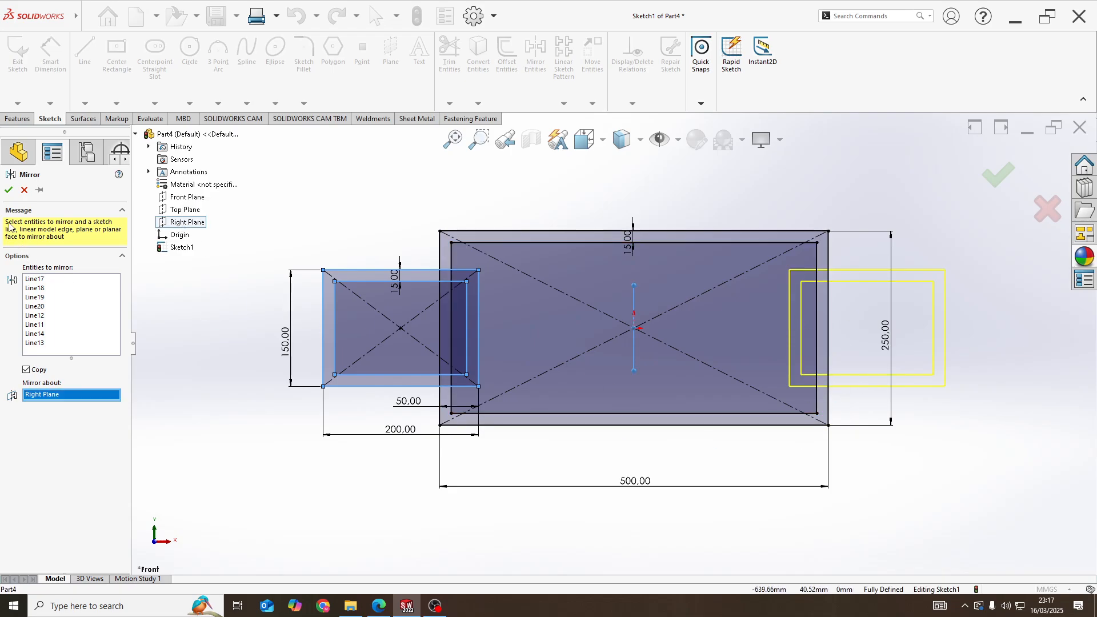
click(8, 190)
Sketch a center rectangle about 200 by 209 mm overlapping the main frame's upper edge, centred vertically above the origin
scroll(860, 311, down, 2)
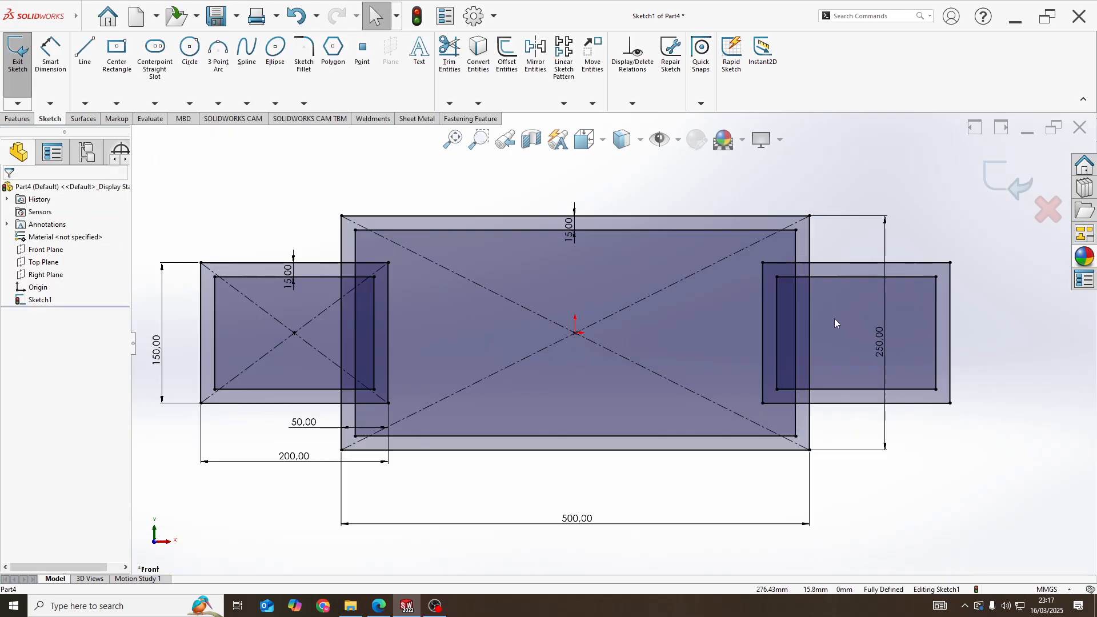
scroll(812, 313, up, 1)
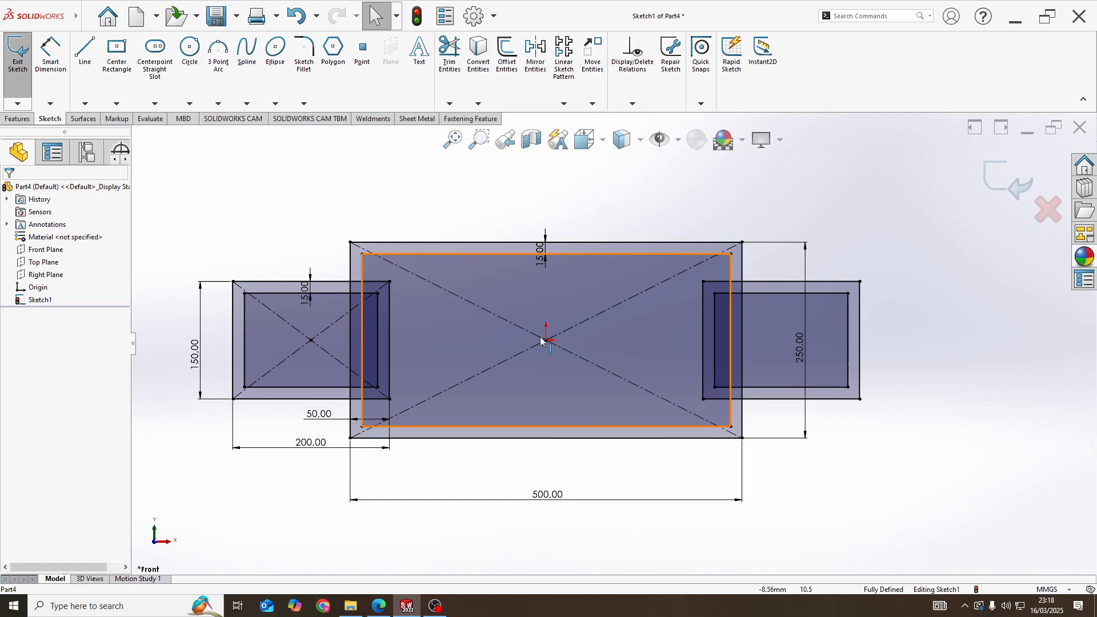
click(117, 54)
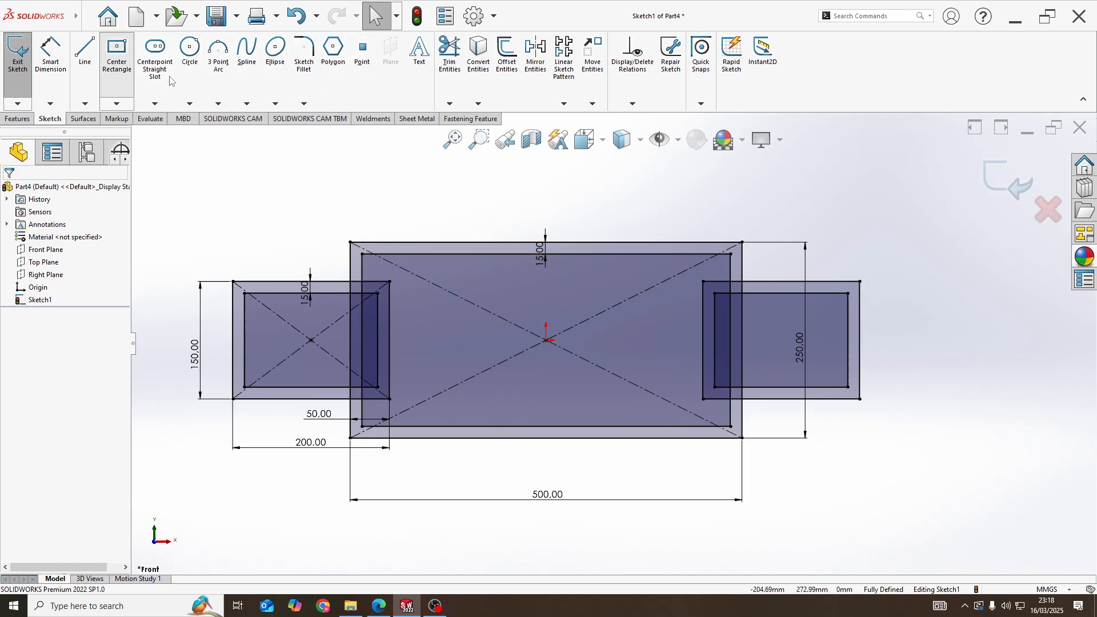
click(547, 198)
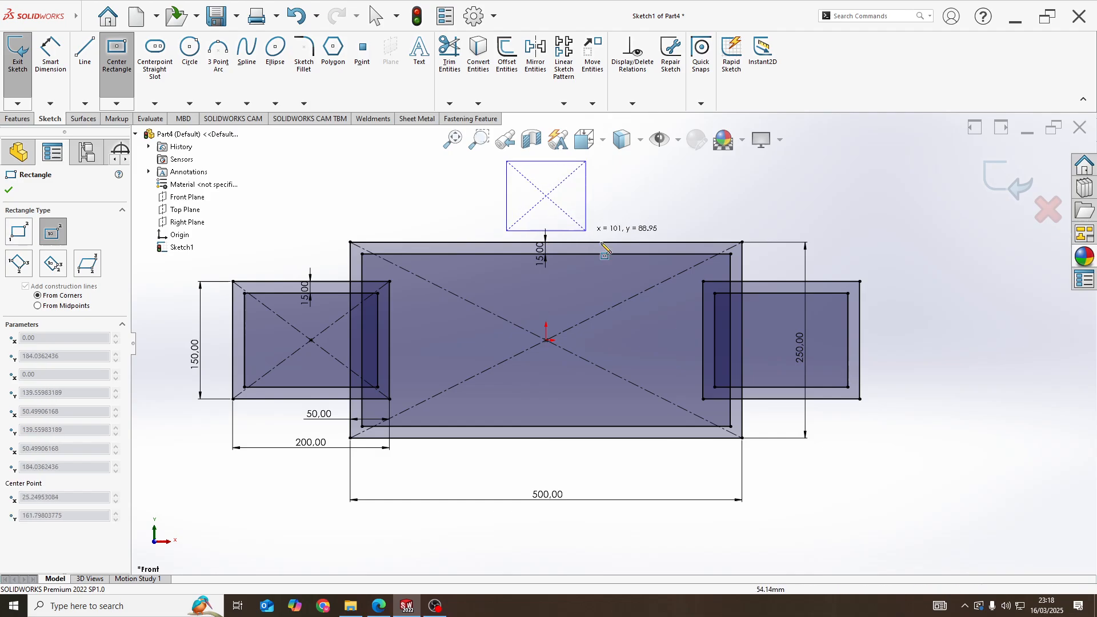
click(625, 279)
scroll(624, 279, up, 2)
scroll(619, 269, up, 2)
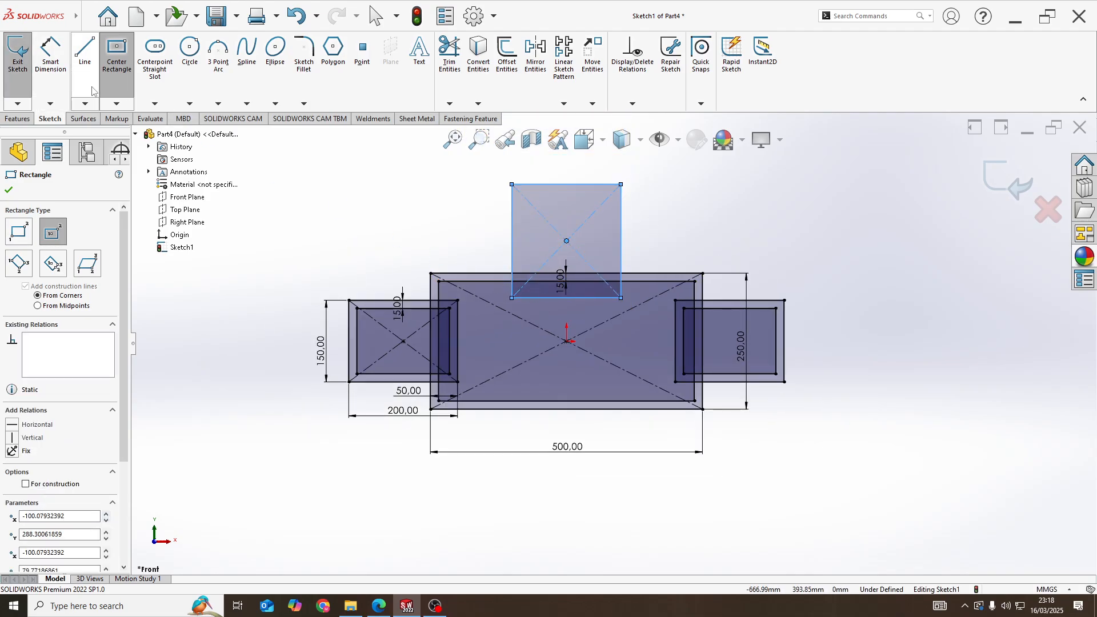
Dimension the overlap between the main frame's upper outer edge and the upper rectangle's lower edge at 50 mm
click(51, 55)
scroll(552, 316, down, 3)
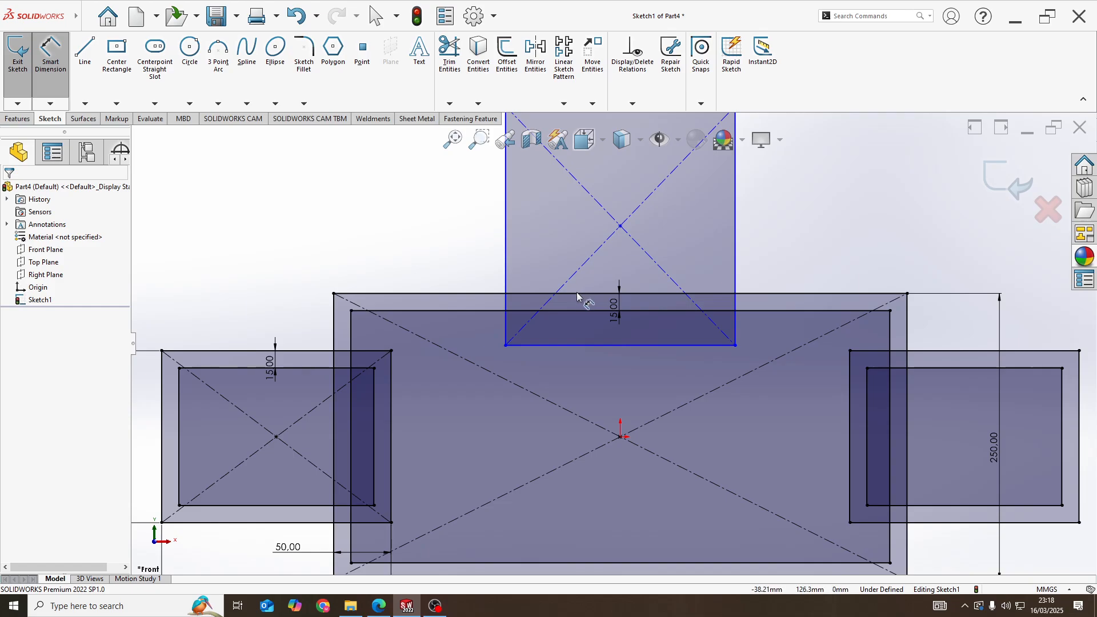
click(577, 294)
click(575, 345)
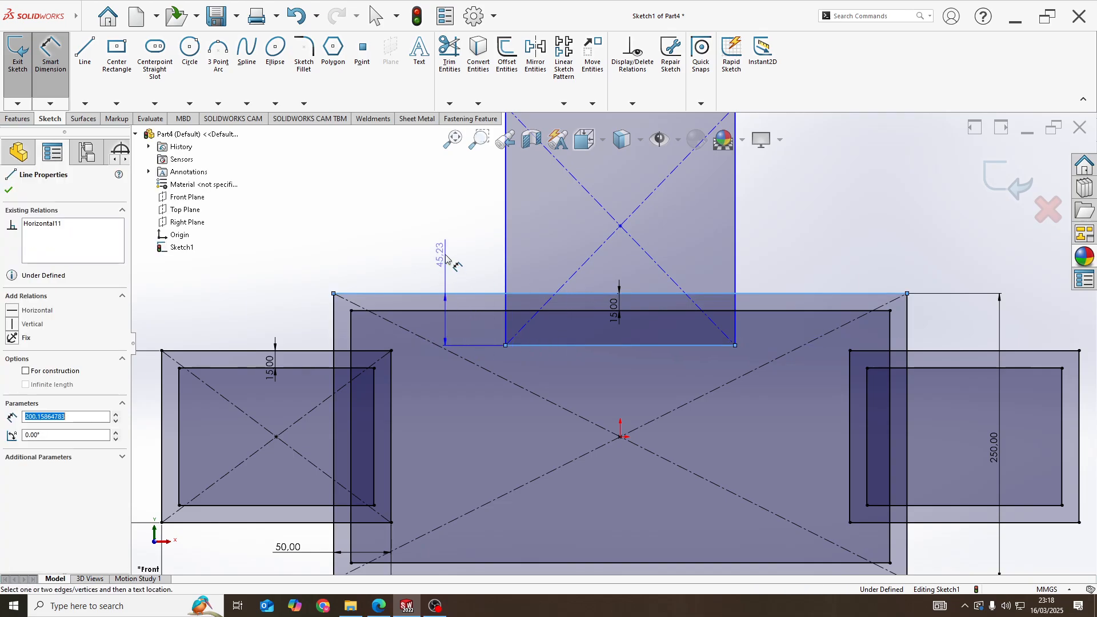
click(446, 256)
scroll(380, 529, up, 2)
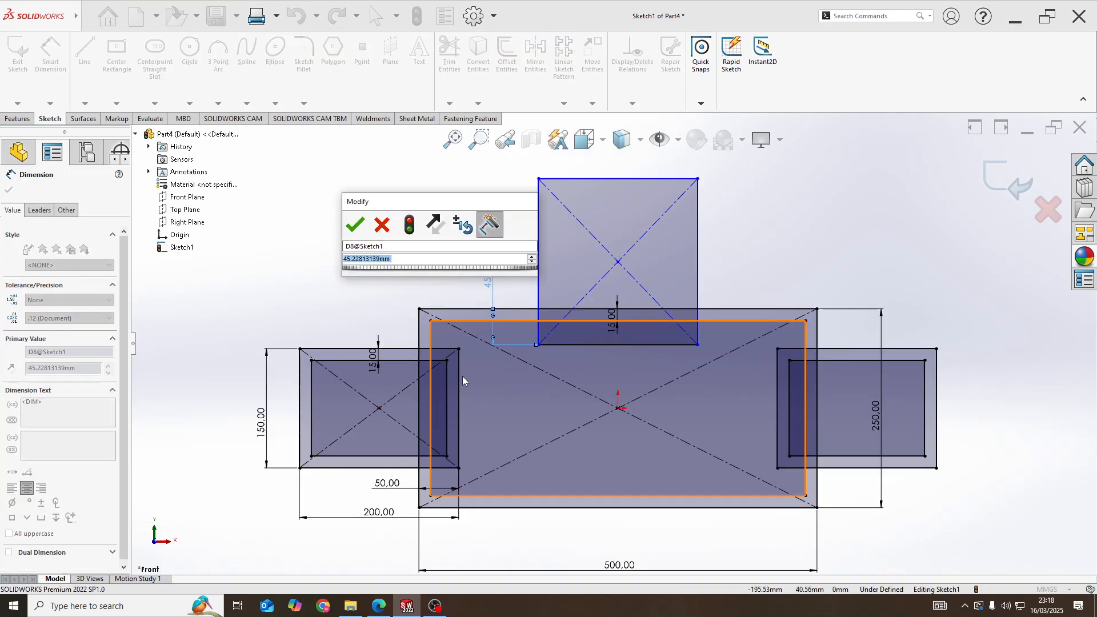
text(50)
key(Return)
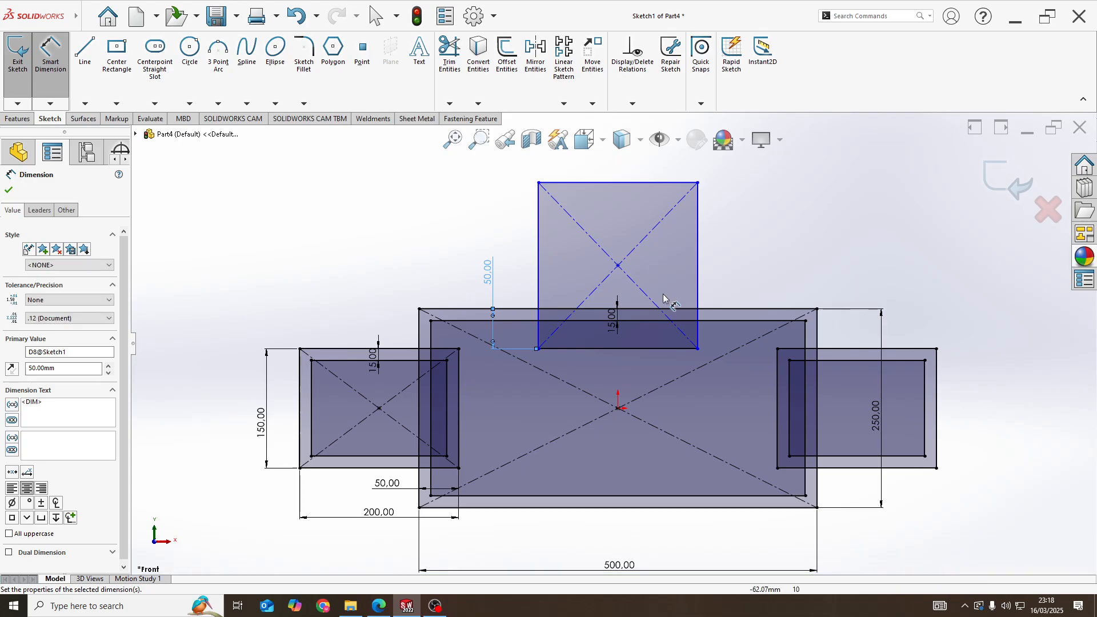
key(Escape)
key(Escape)
Add a vertical relation between the upper rectangle's centre point and the origin
click(618, 266)
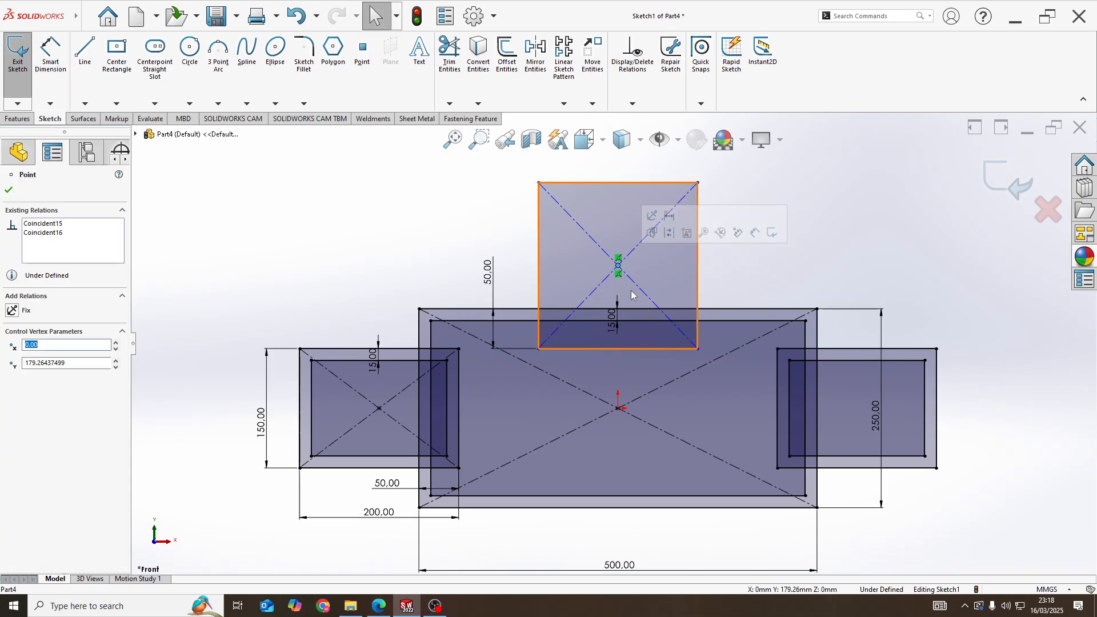
ctrl+click(615, 410)
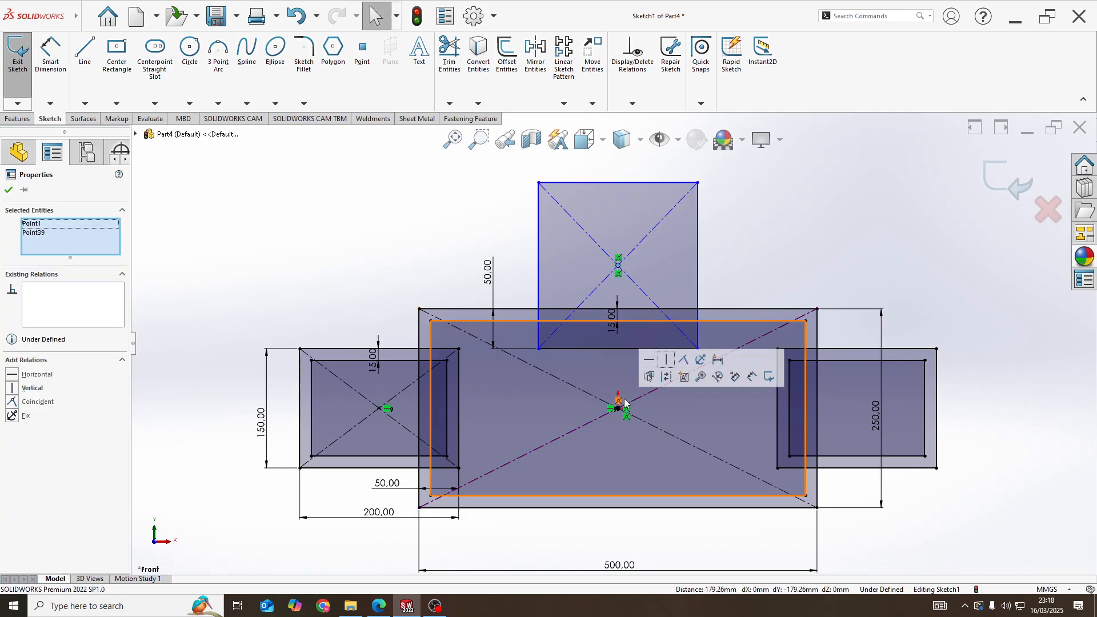
click(667, 360)
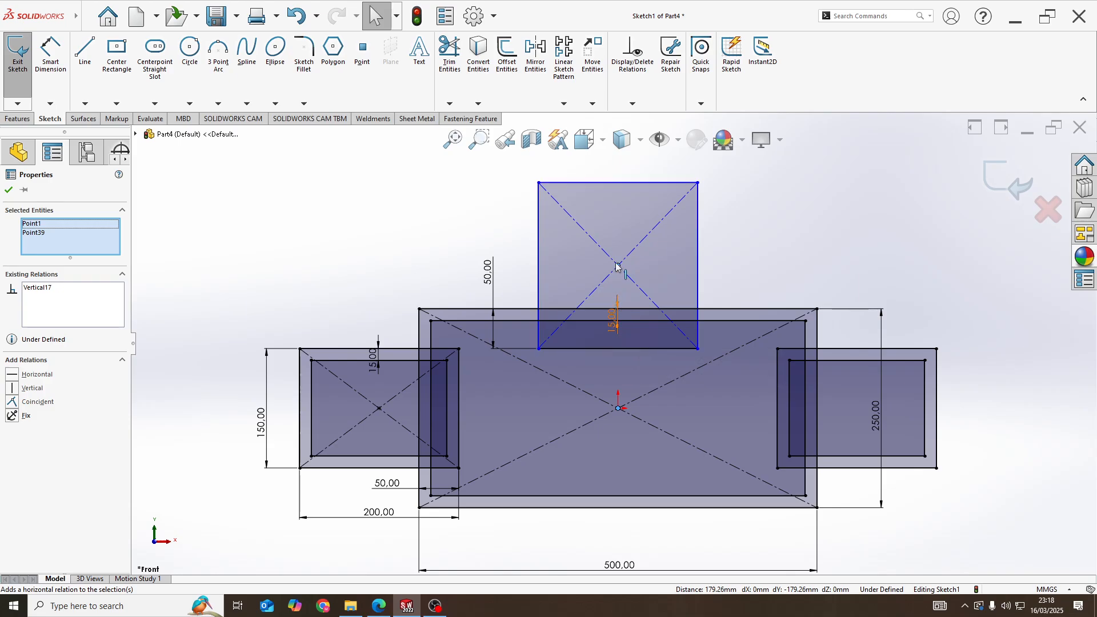
Dimension the upper rectangle 300 mm wide and 150 mm high
key(f)
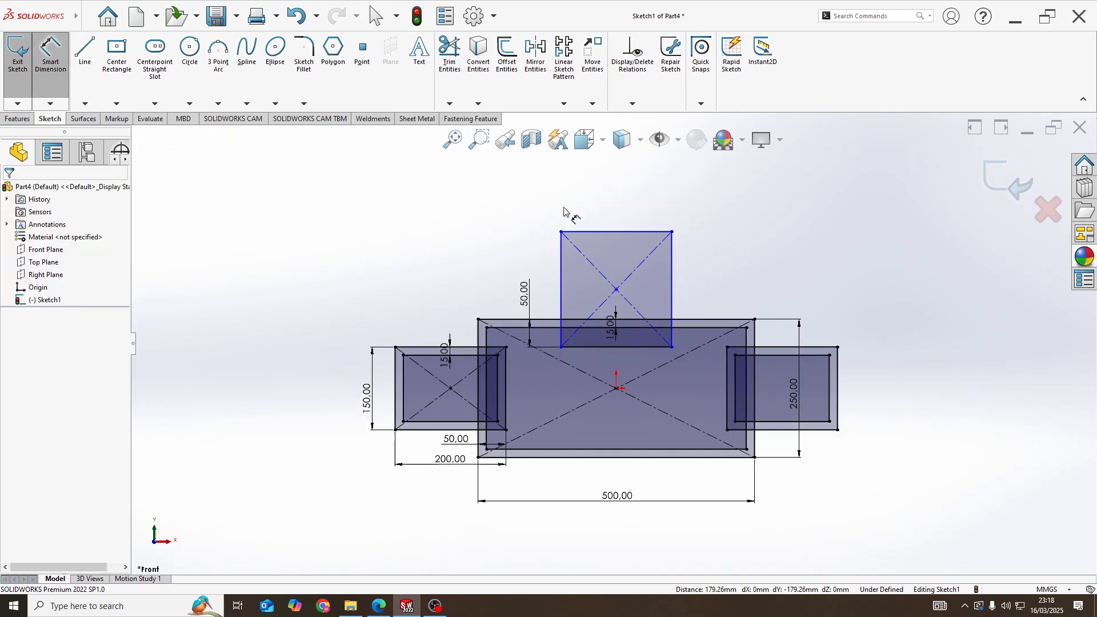
click(600, 231)
click(605, 198)
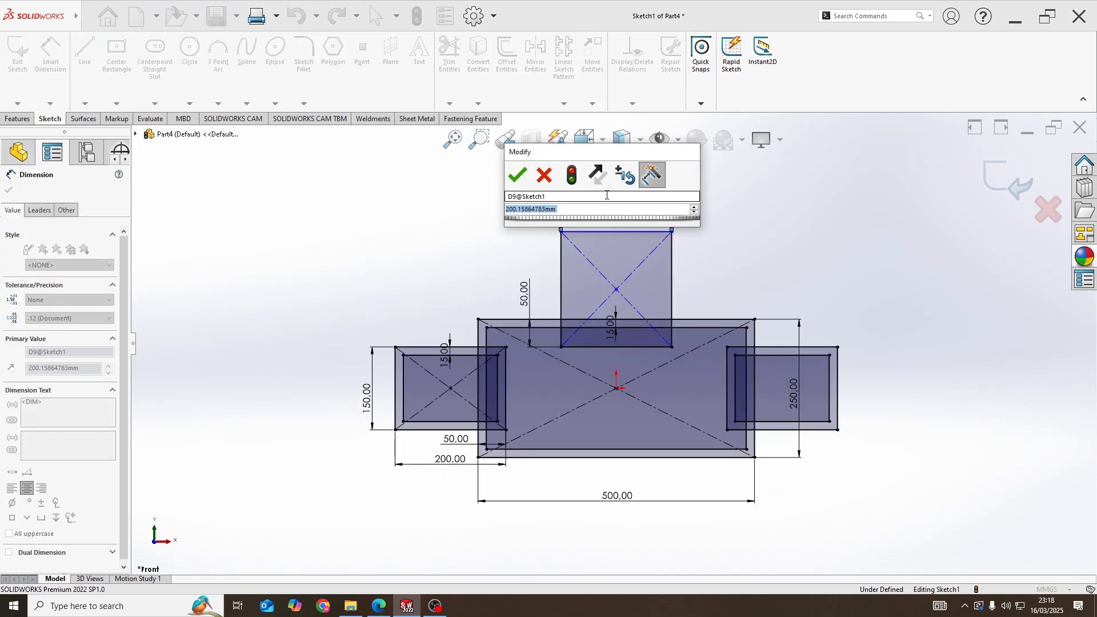
text(300)
key(Return)
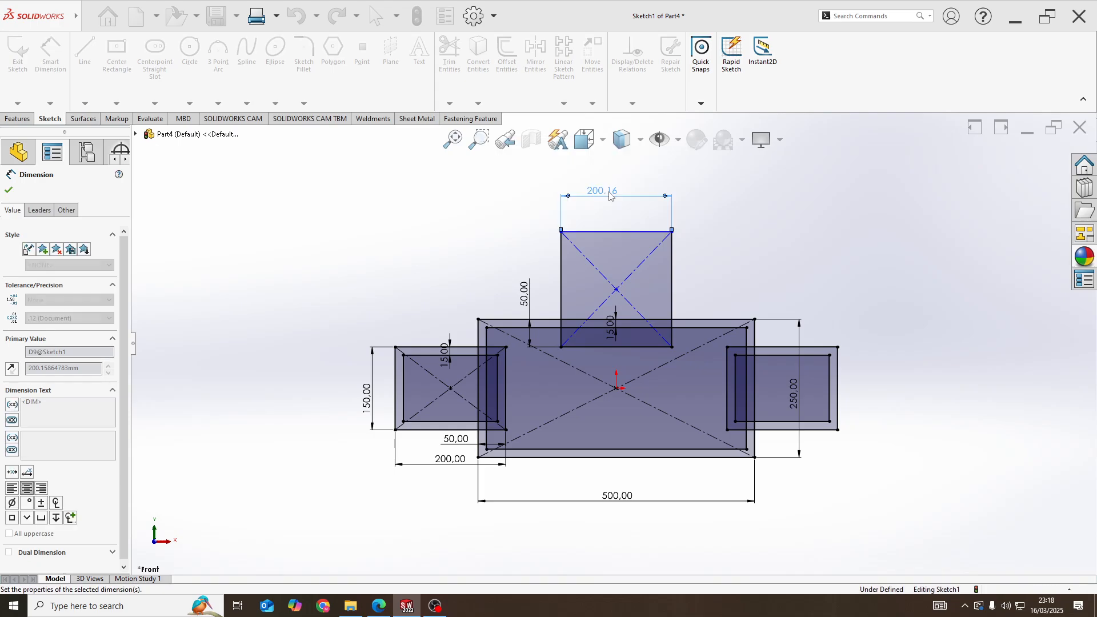
click(699, 289)
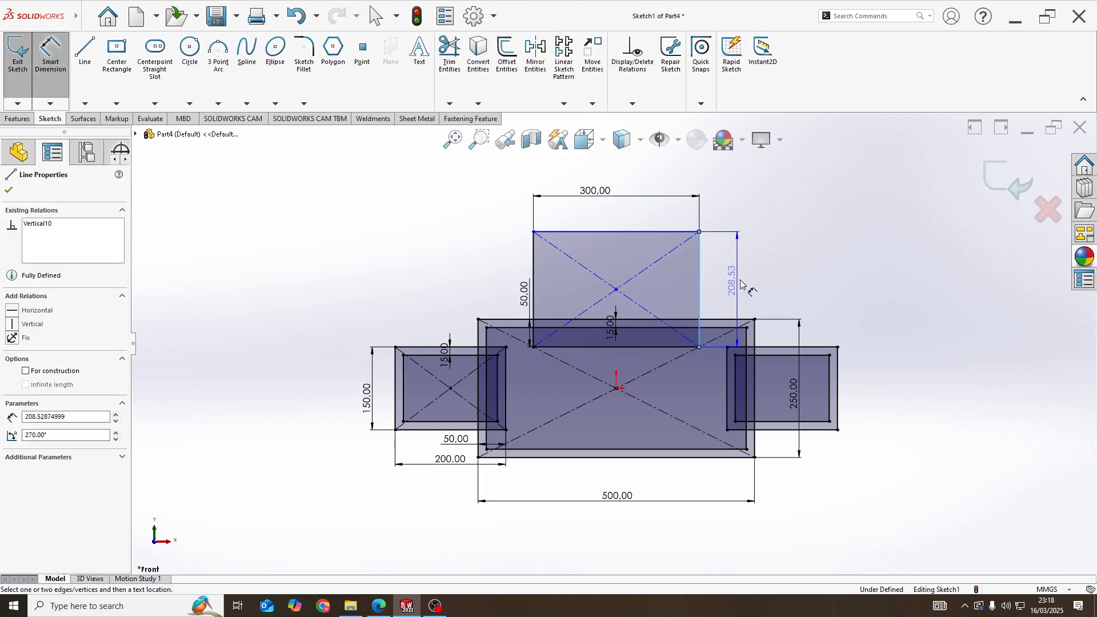
click(743, 280)
text(150)
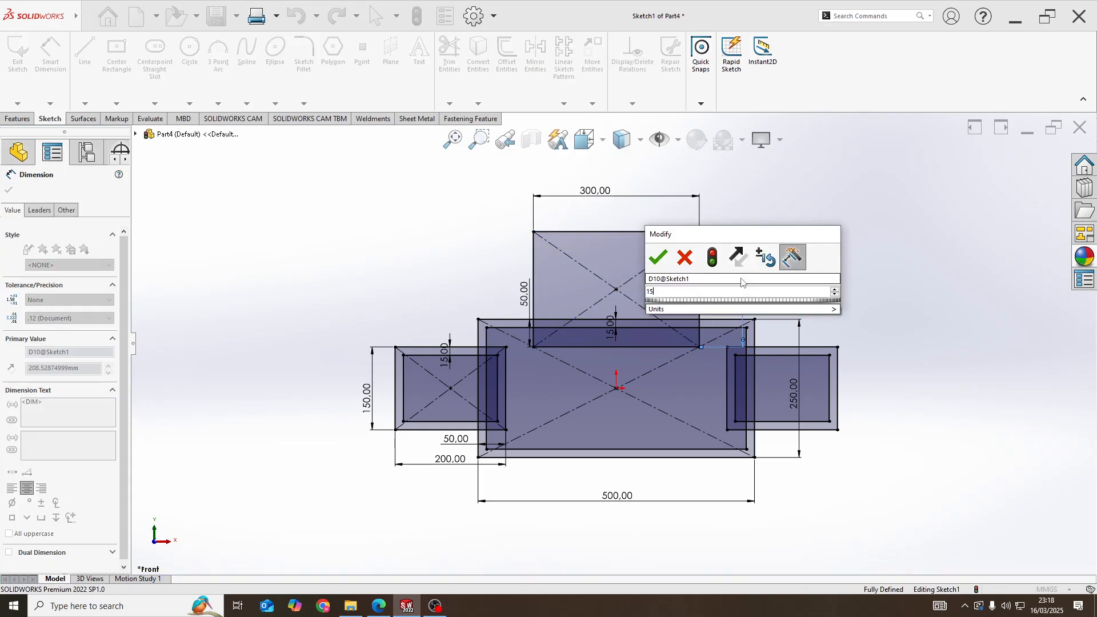
key(Return)
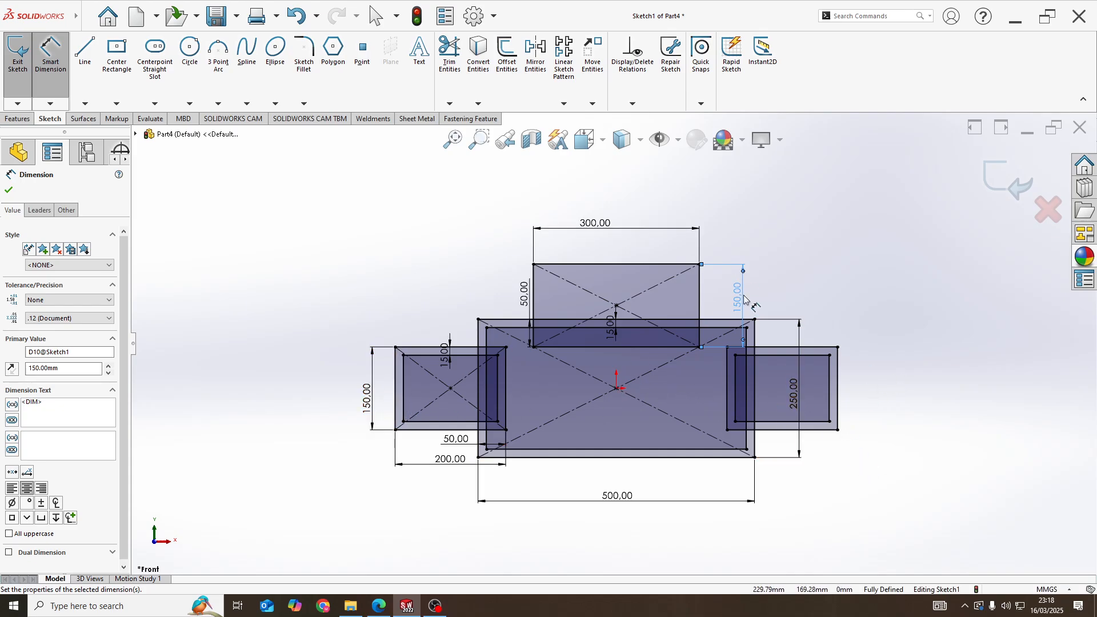
Offset the upper rectangle's full outline 15 mm inward to form its wall thickness
scroll(682, 308, down, 3)
click(516, 92)
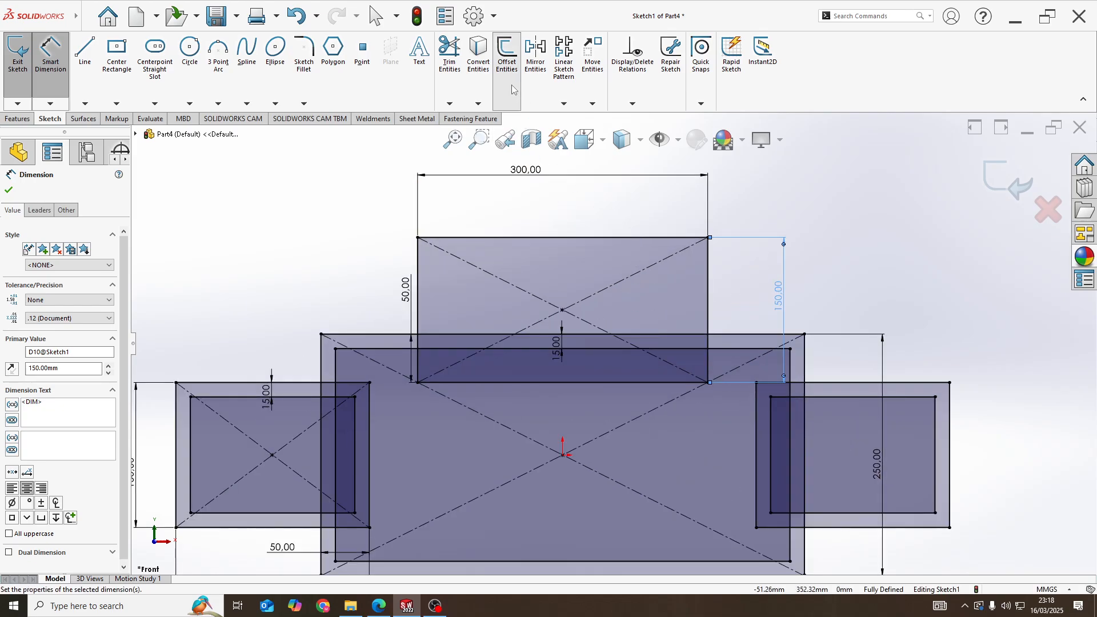
click(526, 238)
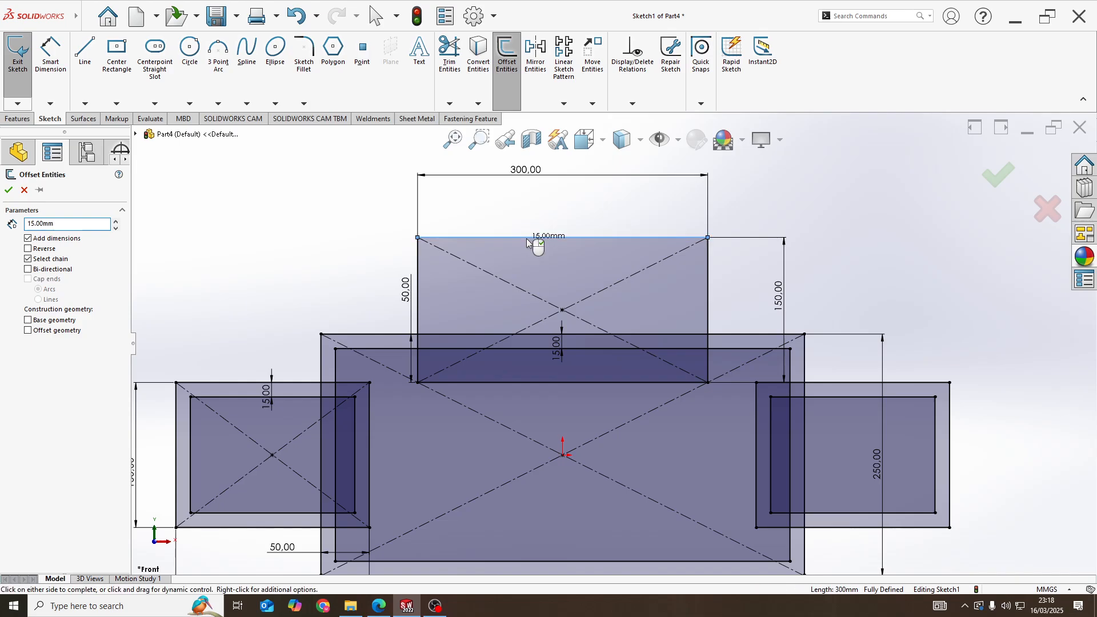
click(28, 250)
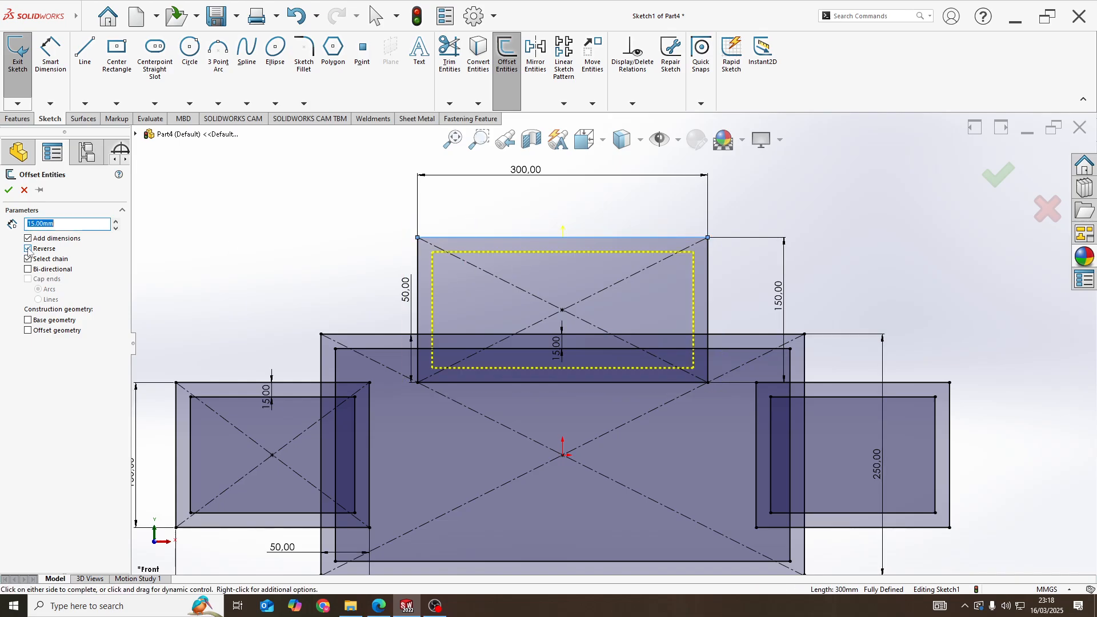
click(8, 190)
Move the 500 mm dimension further below the frame and mirror the upper box's inner and outer rectangles about the Top Plane, keeping the originals
key(f)
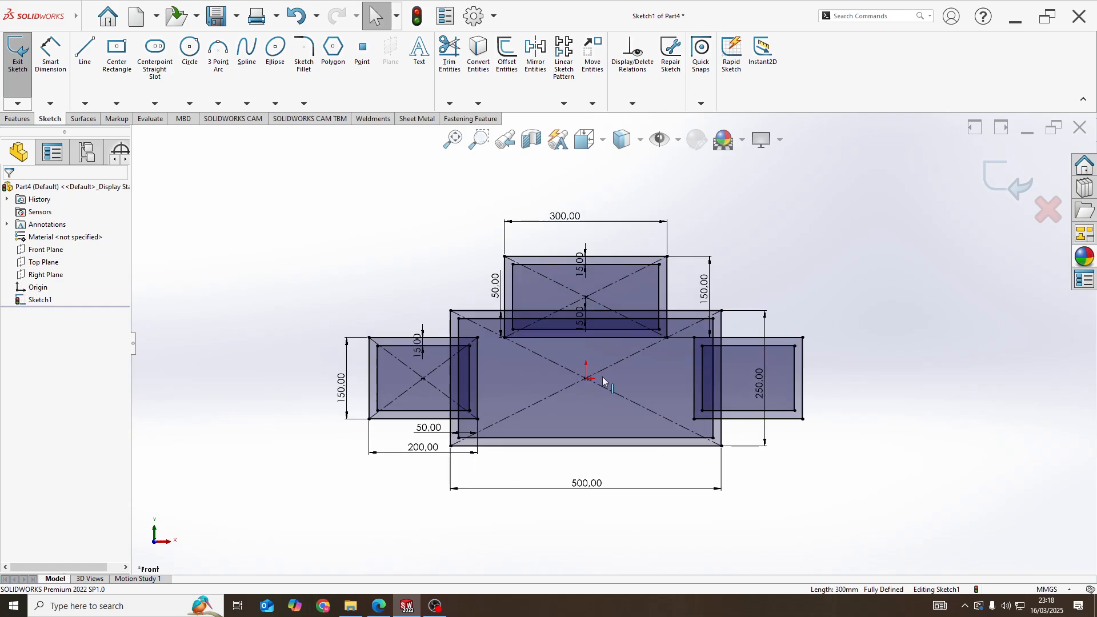
drag(593, 485, 594, 535)
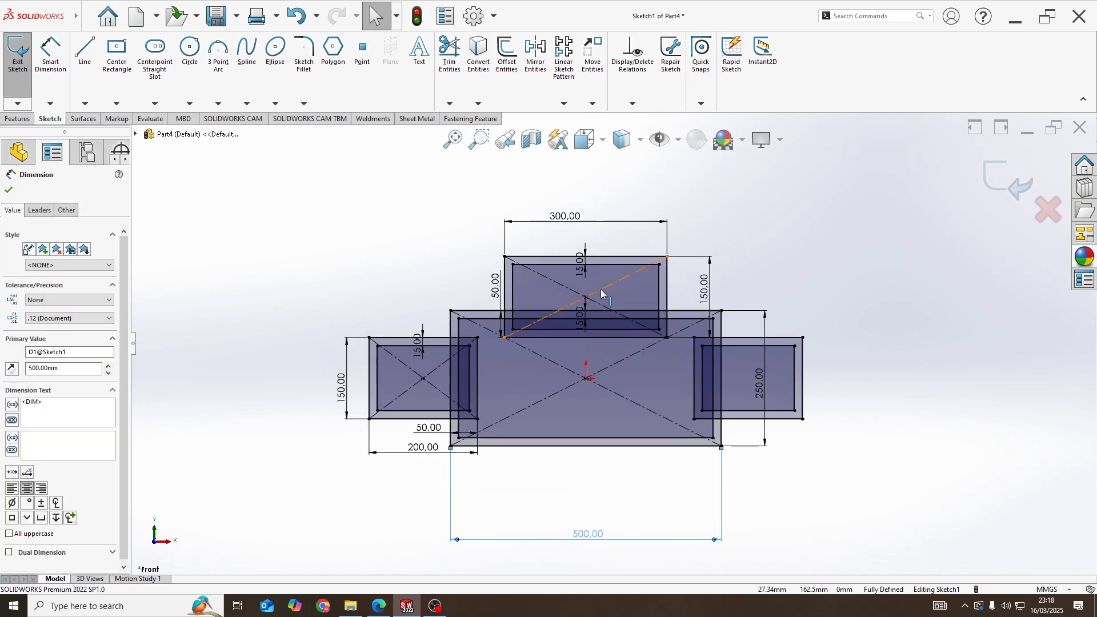
click(536, 92)
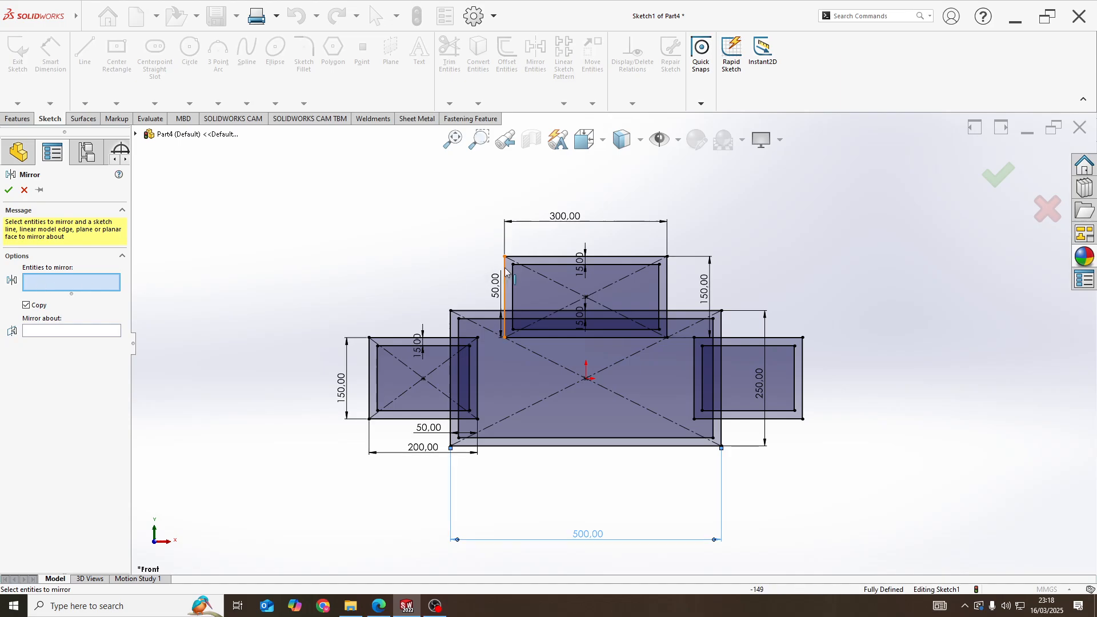
scroll(574, 249, down, 3)
click(635, 283)
click(640, 267)
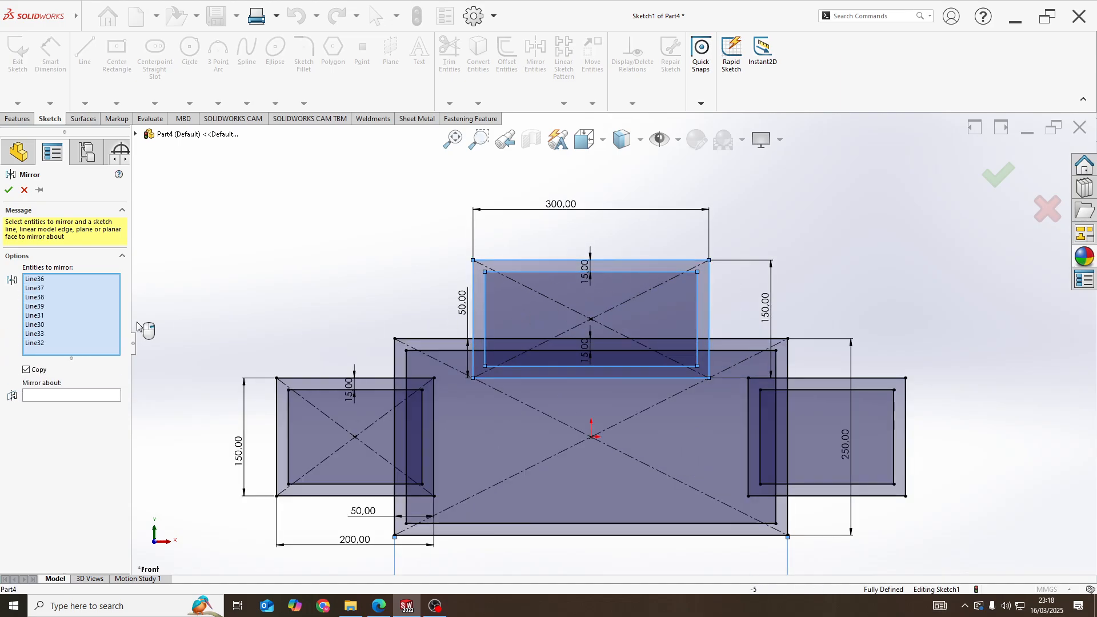
click(73, 396)
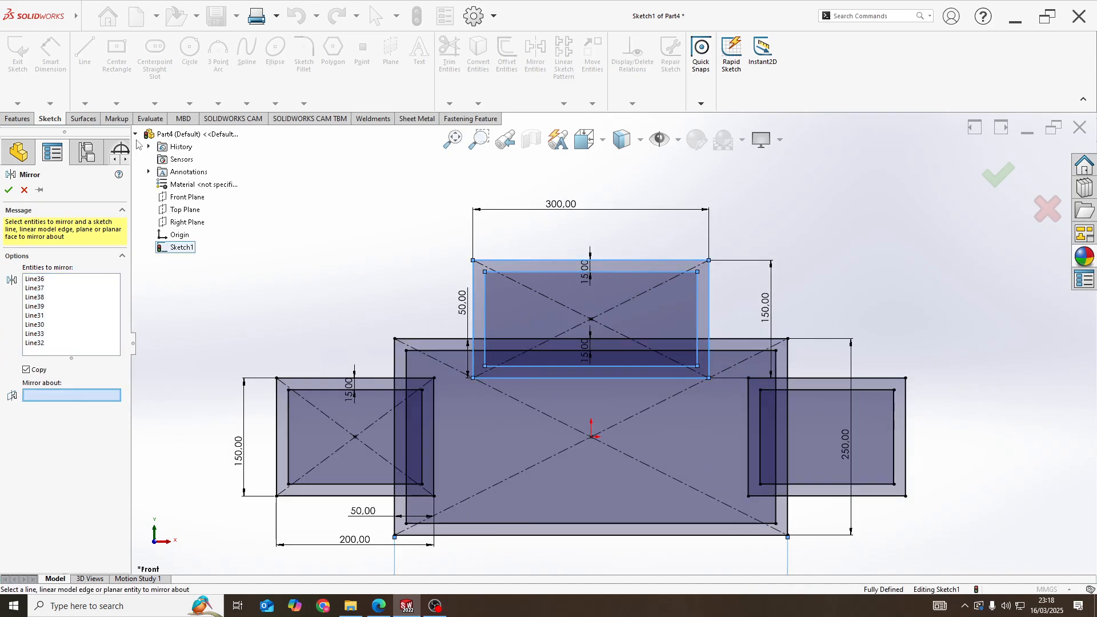
click(182, 209)
key(f)
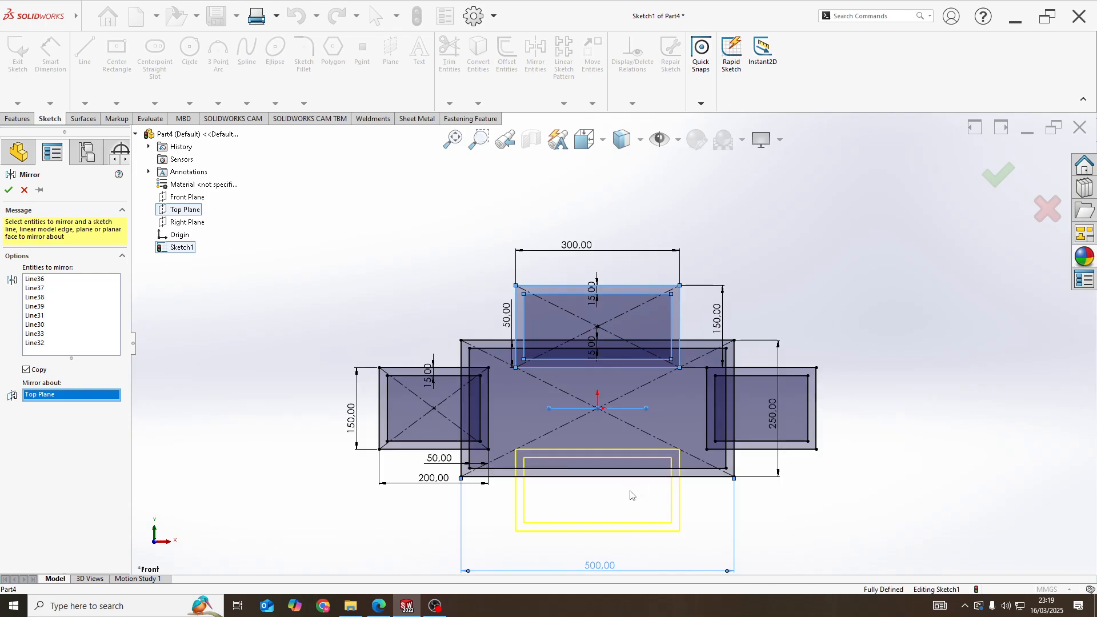
click(8, 190)
Power-trim the upper box's side lines where they cross the thickness of the main frame's upper wall
scroll(637, 373, down, 4)
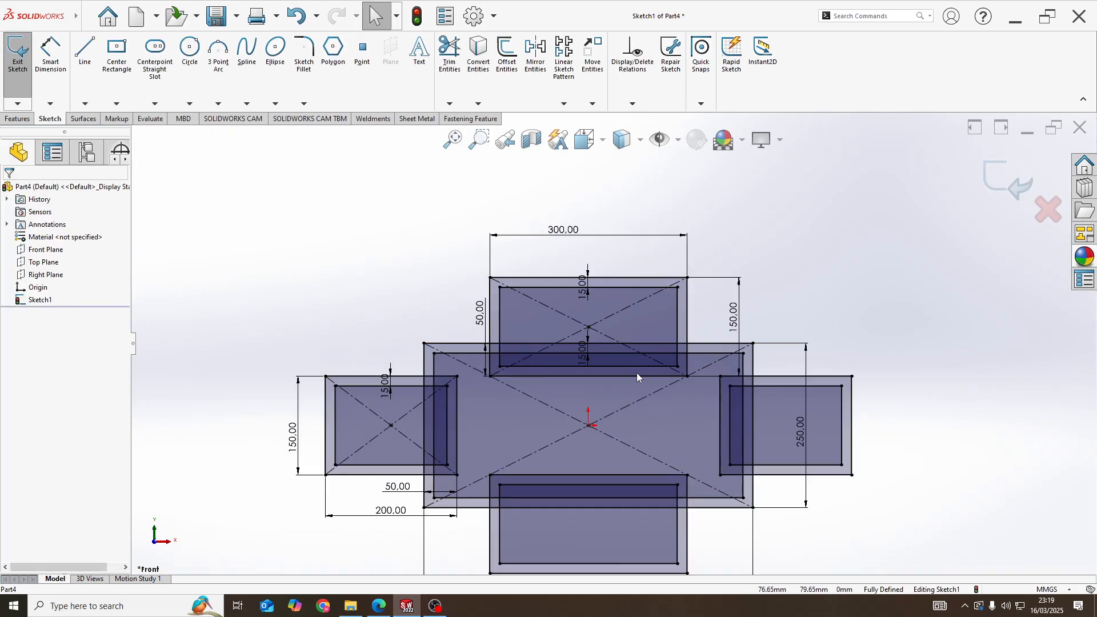
scroll(595, 336, up, 2)
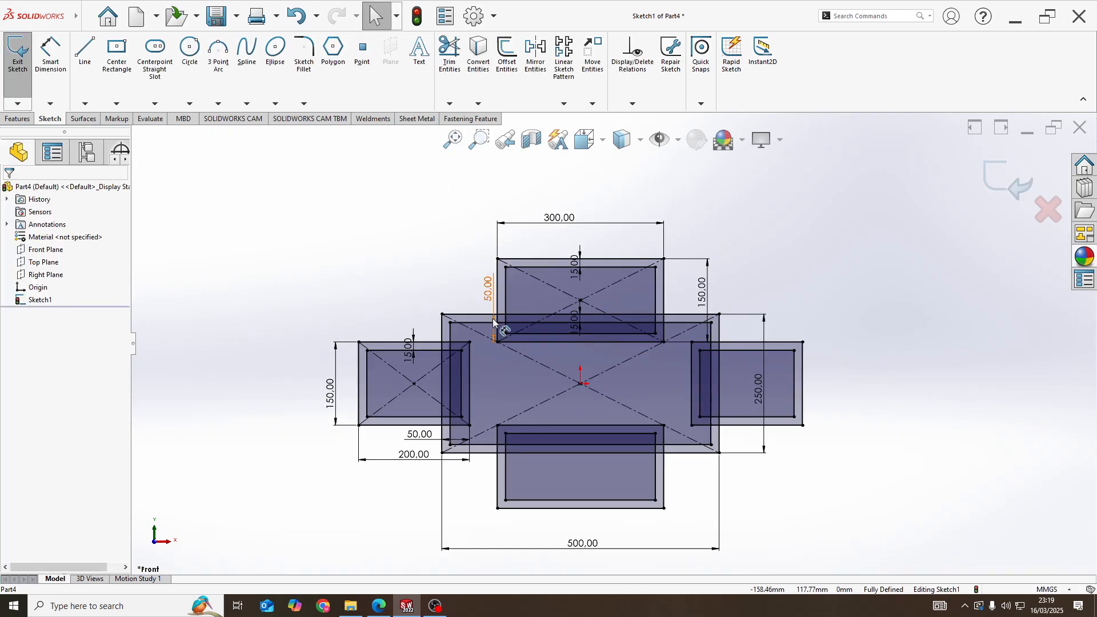
click(455, 86)
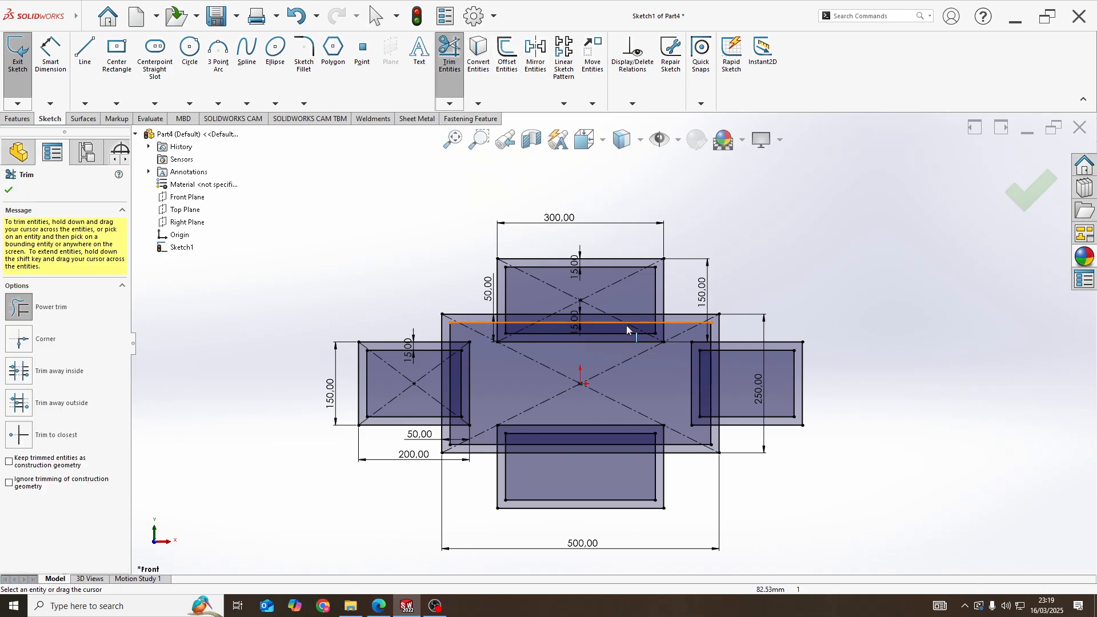
scroll(469, 313, down, 5)
drag(430, 325, 467, 326)
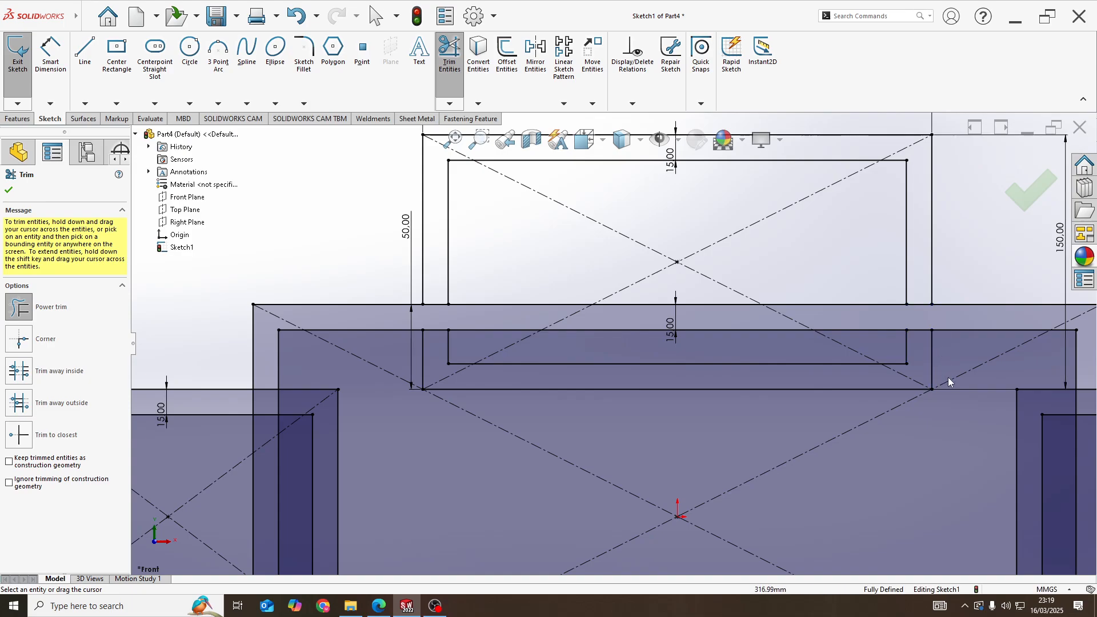
Power-trim the right box's upper and lower wall lines where they cross the main frame's right wall
scroll(838, 372, up, 5)
scroll(770, 346, down, 5)
drag(767, 353, 764, 438)
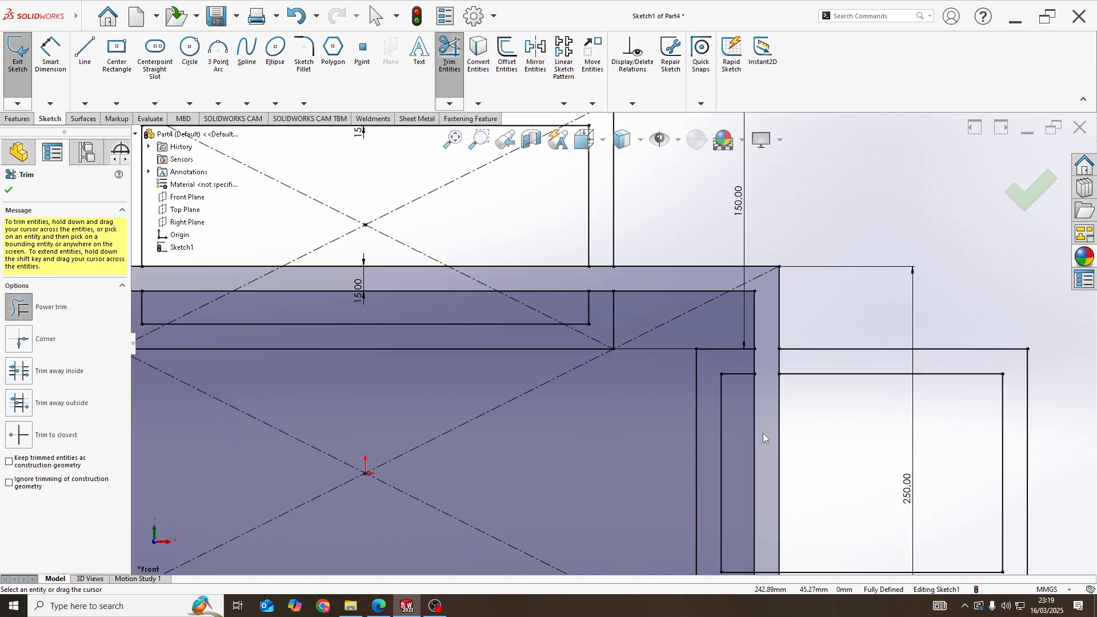
scroll(765, 438, up, 5)
scroll(670, 443, down, 5)
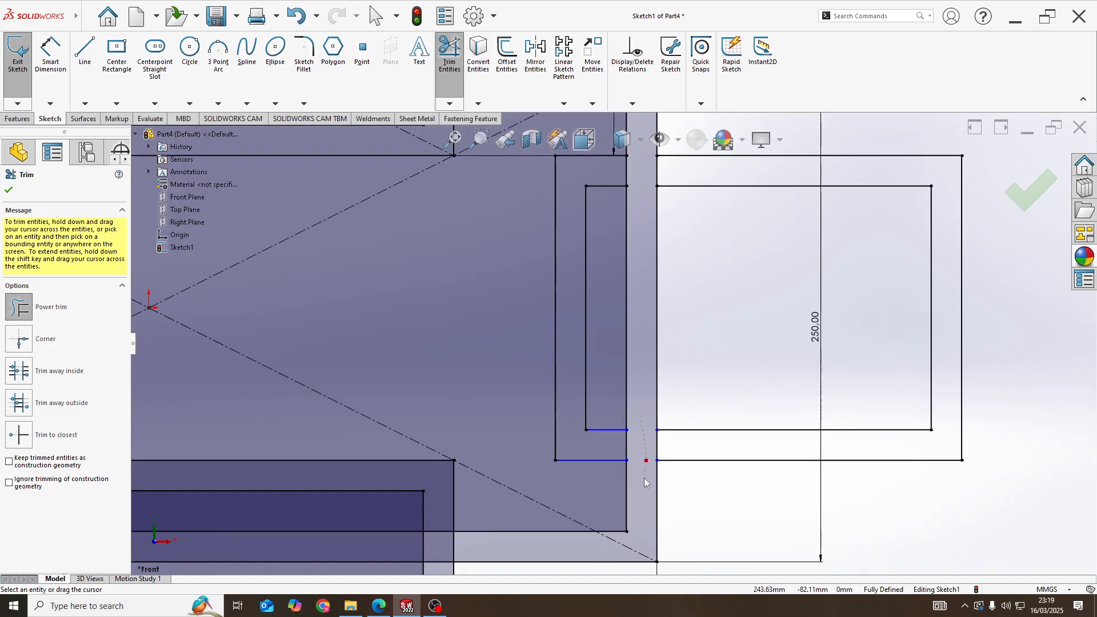
Power-trim the lower box's side lines on both sides where they cross the main frame's lower wall
scroll(644, 482, up, 5)
scroll(537, 430, down, 5)
drag(566, 432, 525, 438)
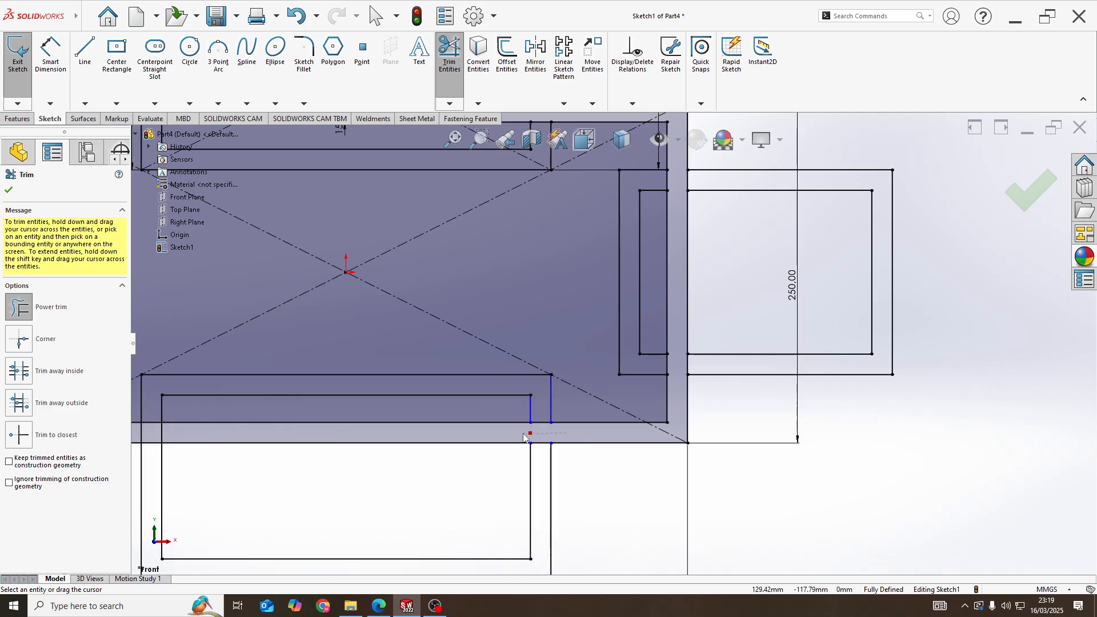
scroll(524, 437, up, 5)
scroll(457, 381, down, 5)
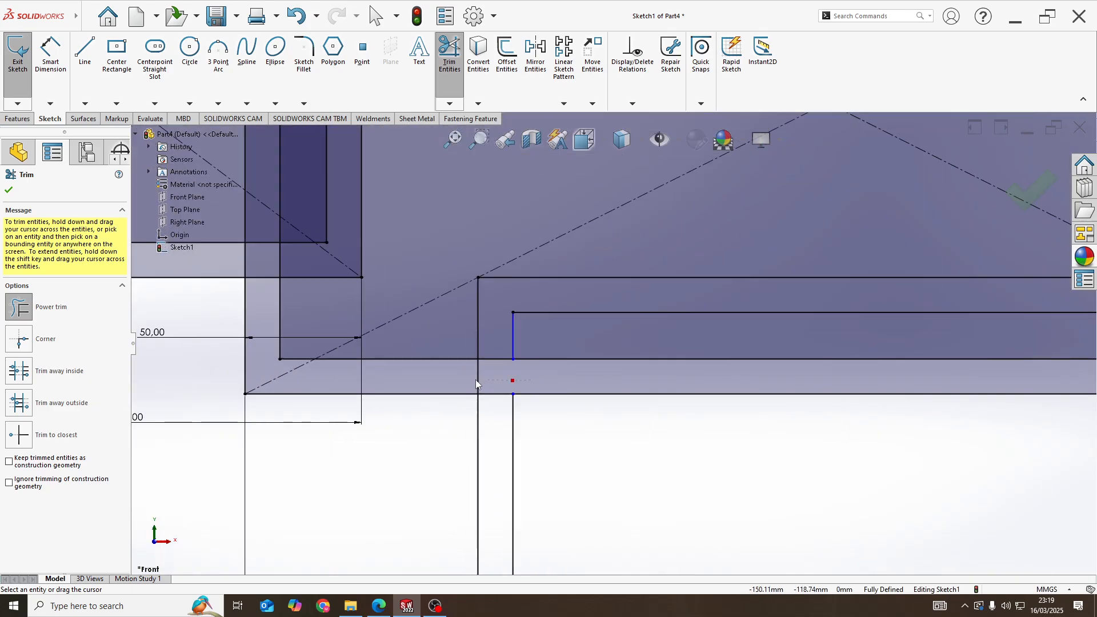
Power-trim the left box's lower and upper wall lines where they cross the main frame's left wall
scroll(366, 332, up, 5)
scroll(440, 309, down, 5)
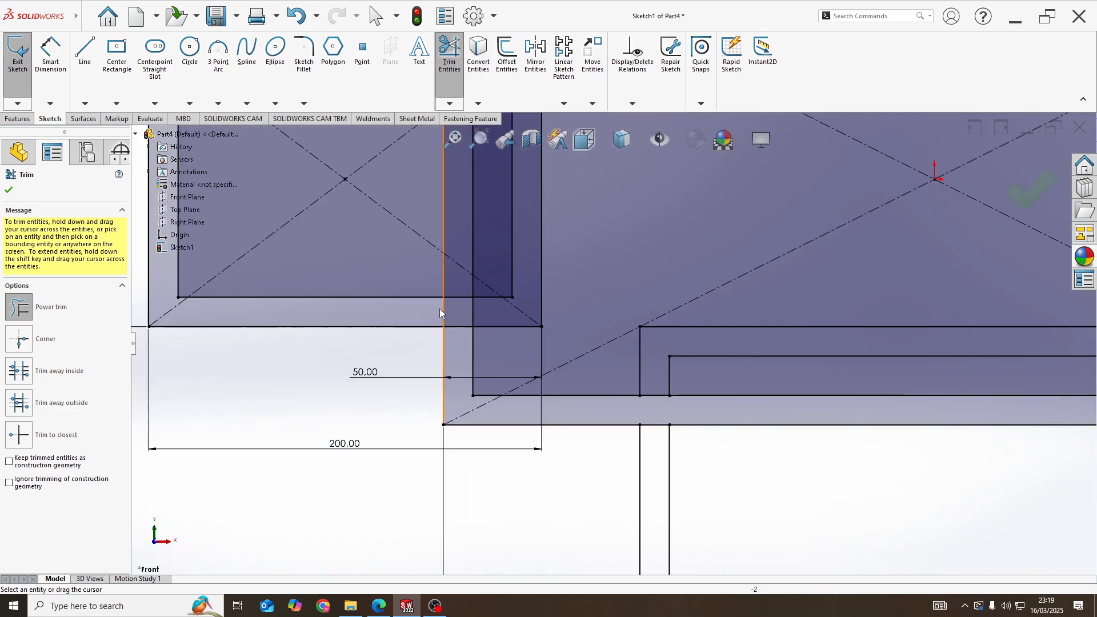
mouse_move(440, 309)
mouse_down()
mouse_move(453, 287)
mouse_move(464, 324)
mouse_up()
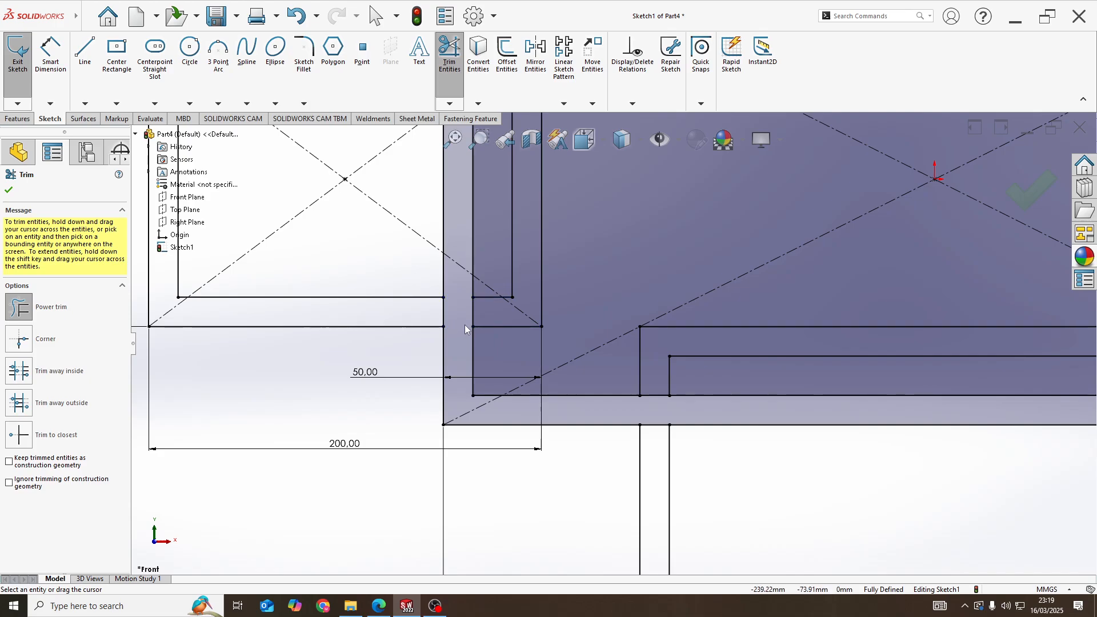
scroll(475, 247, up, 5)
scroll(546, 211, down, 5)
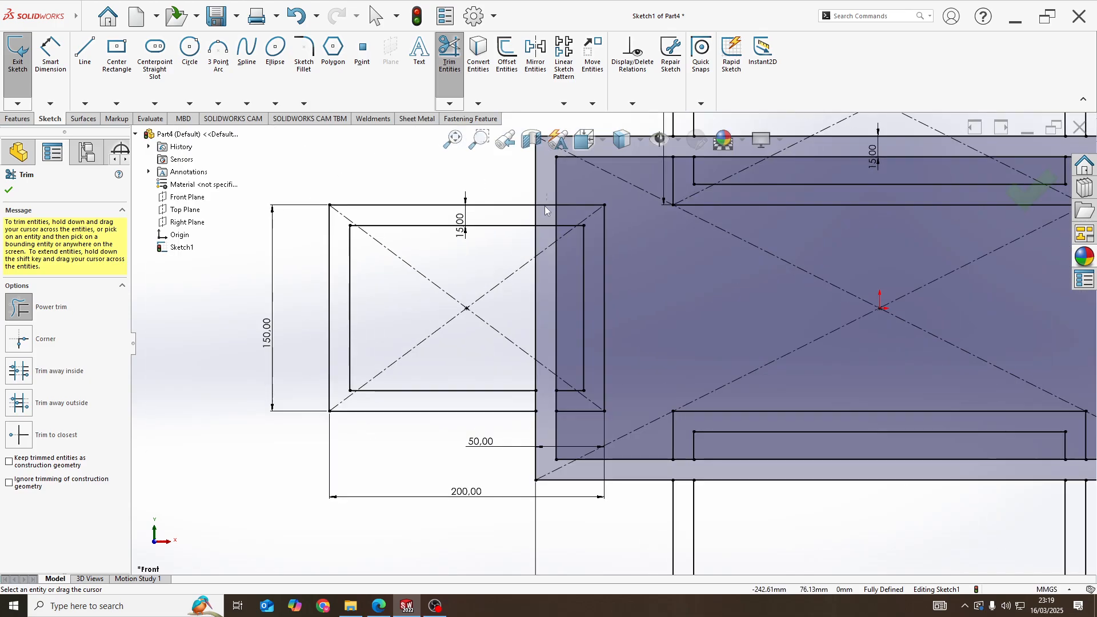
scroll(540, 233, up, 5)
scroll(784, 328, down, 3)
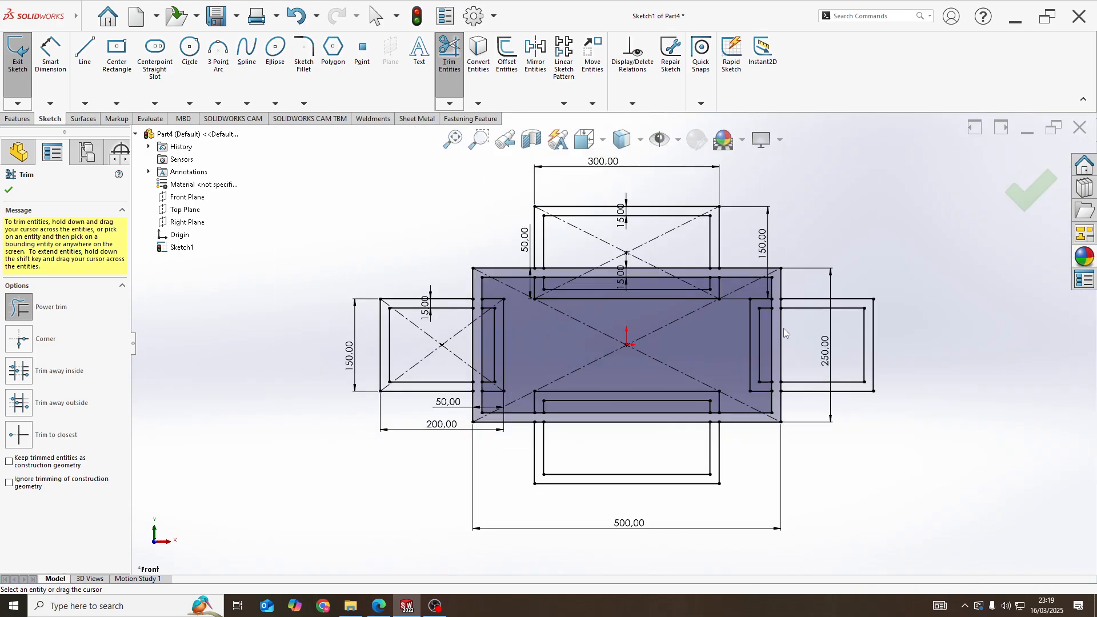
Switch to the browser's reference image and examine how the upper red box crosses the black main frame
key(alt+Tab)
click(476, 255)
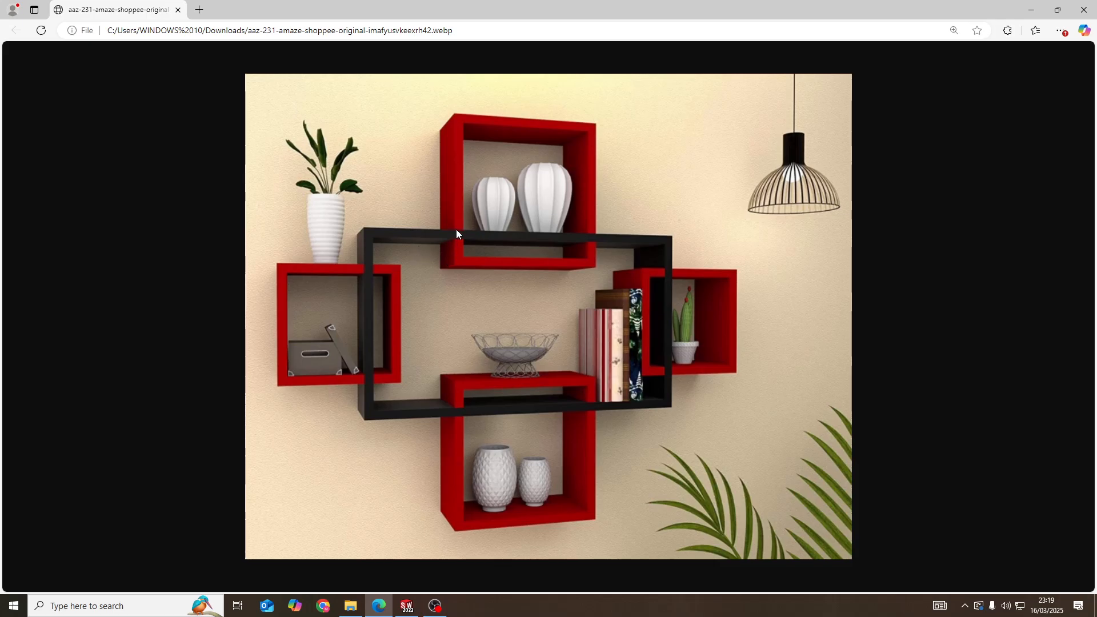
Switch back to SOLIDWORKS and extrude only the main frame's wall contour to a blind depth of 200 mm
key(alt+Tab)
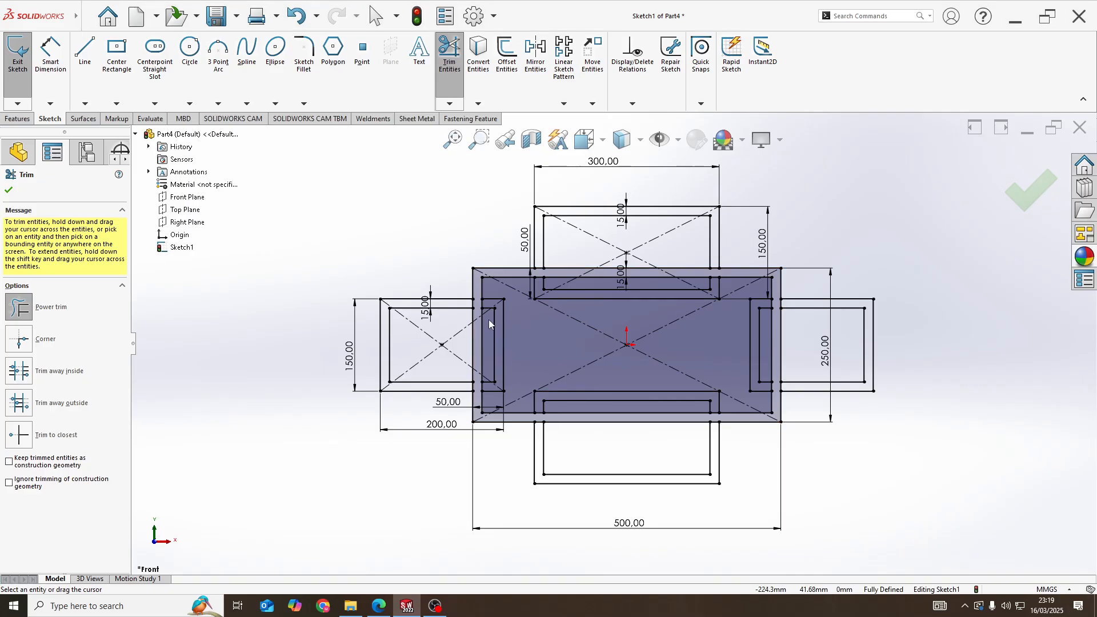
click(17, 119)
click(21, 52)
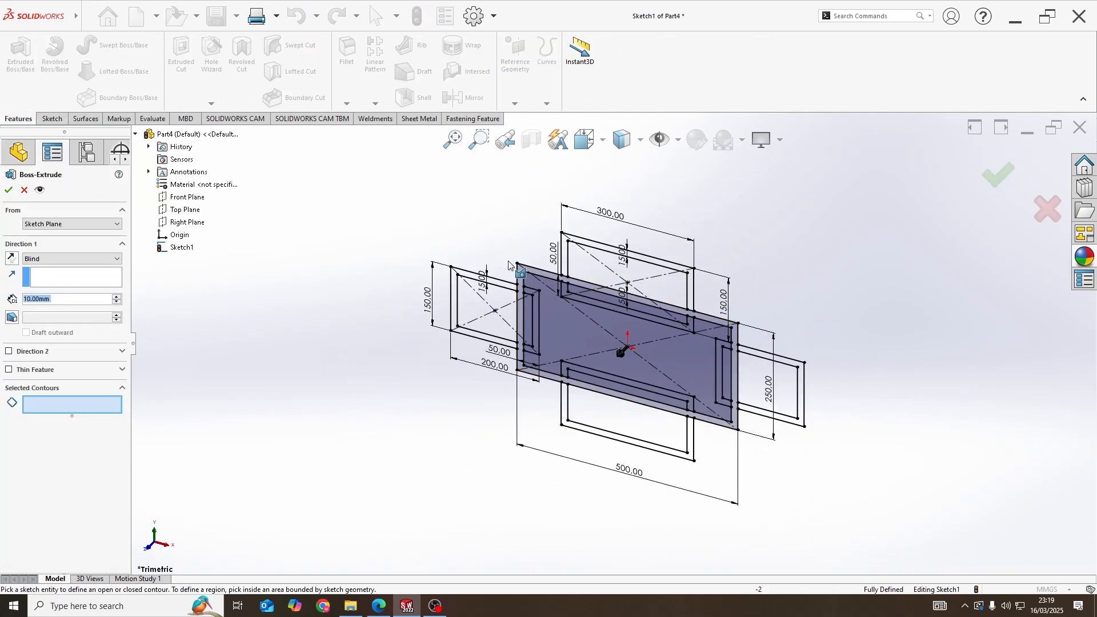
scroll(509, 265, down, 5)
click(525, 355)
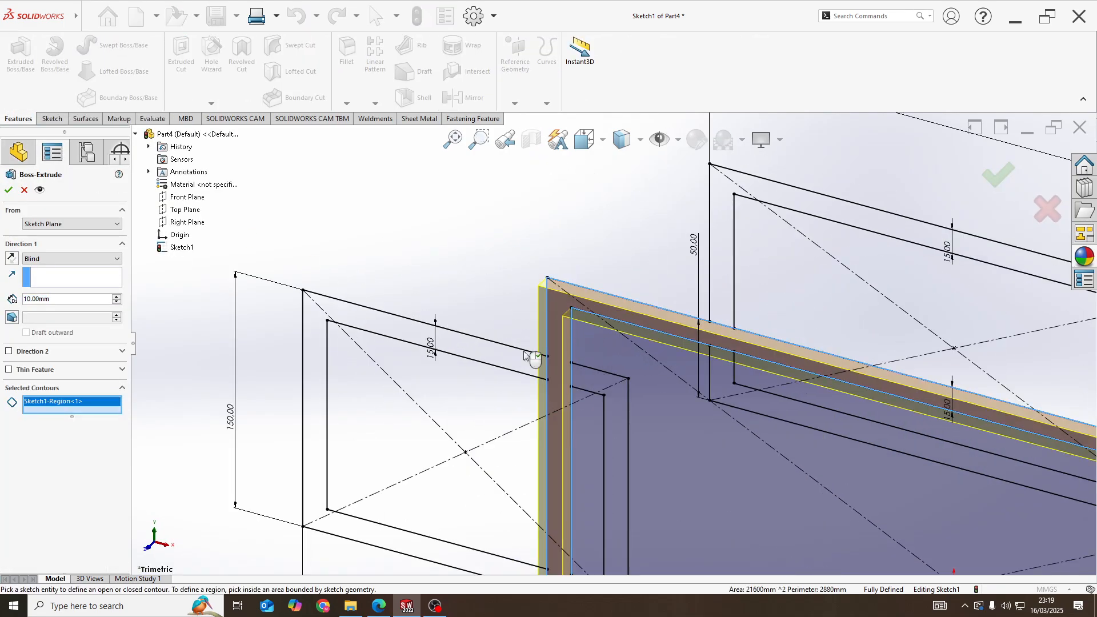
scroll(553, 354, up, 4)
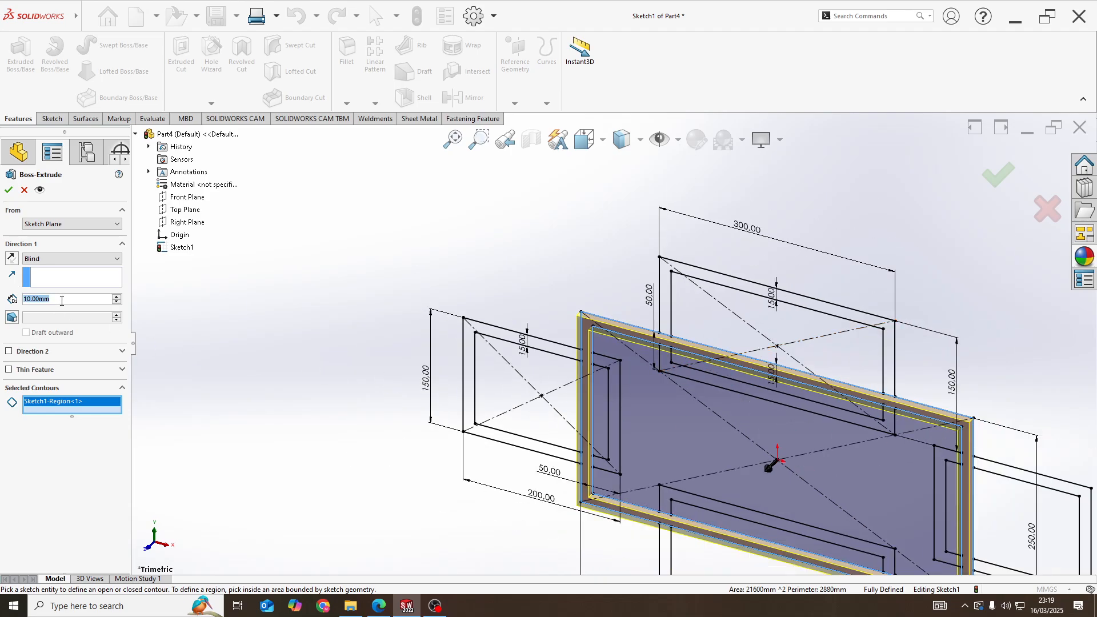
text(200)
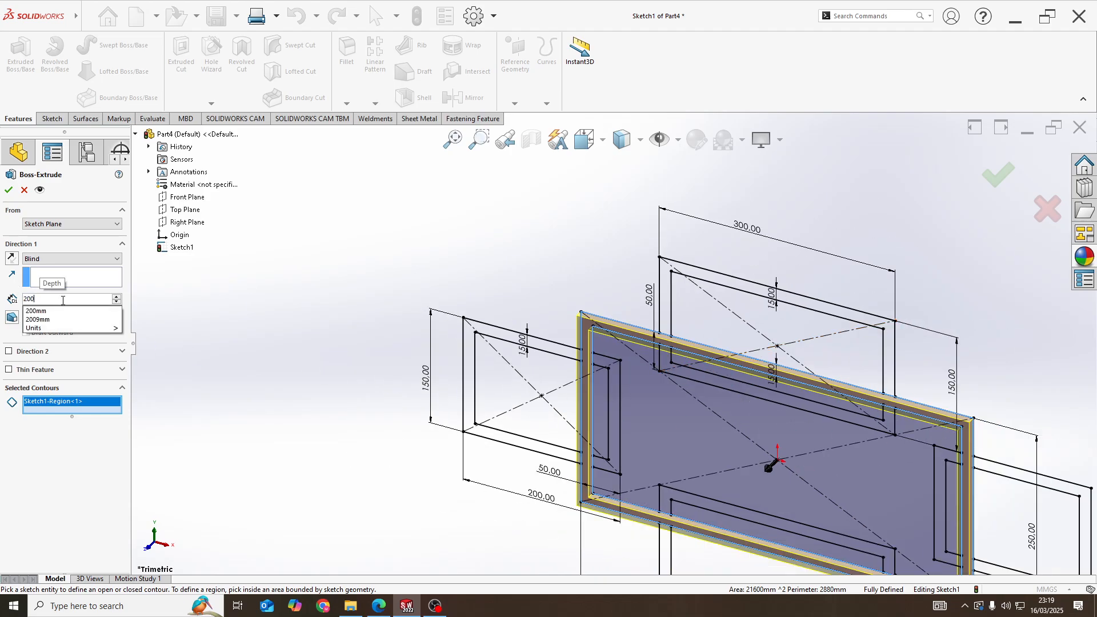
key(Return)
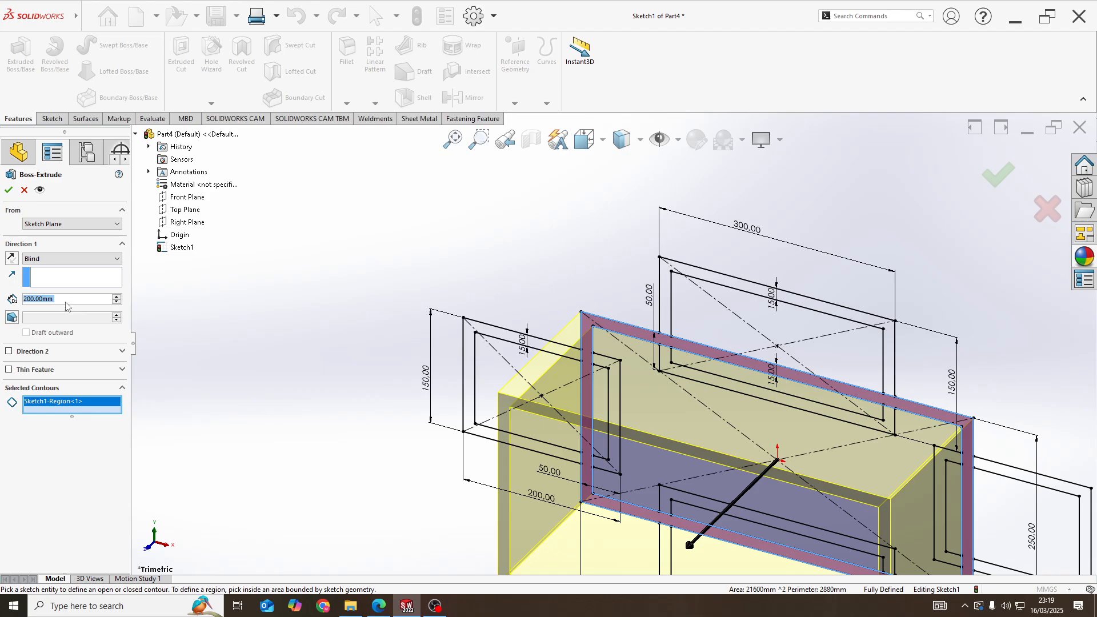
click(8, 191)
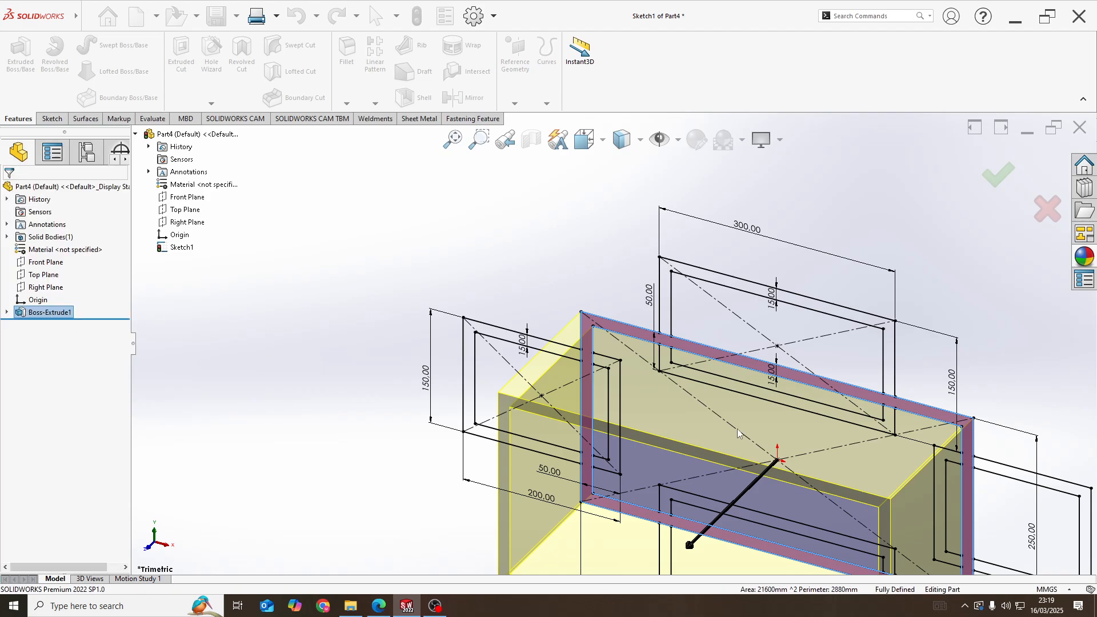
scroll(685, 423, up, 3)
scroll(711, 458, down, 2)
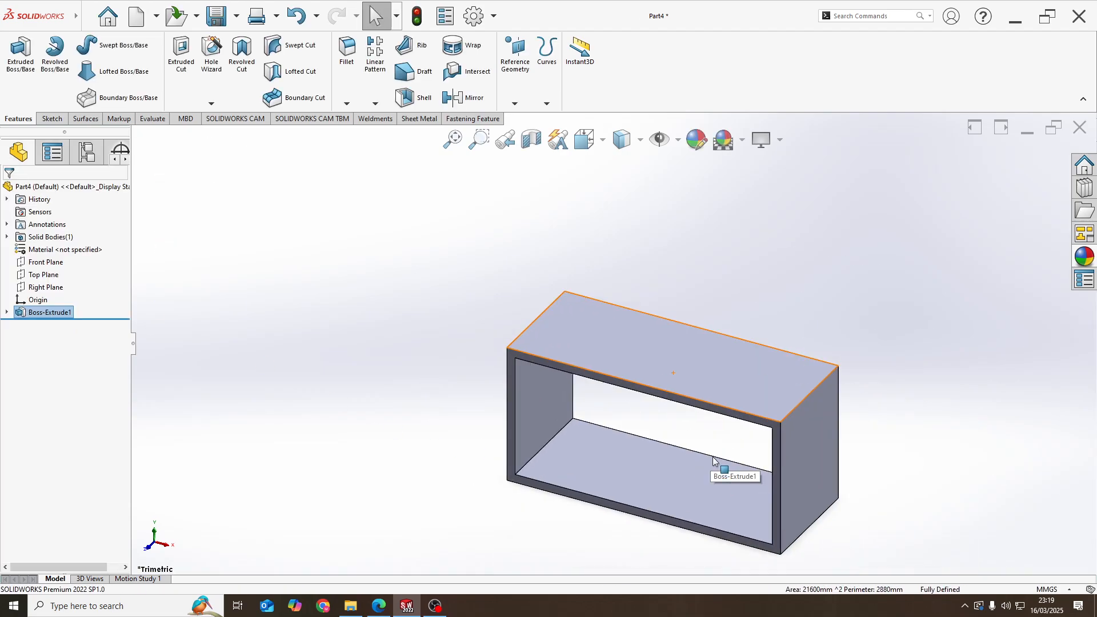
Start a second boss extrude from the main frame's sketch and select the upper box's wall regions above and inside the frame
click(7, 312)
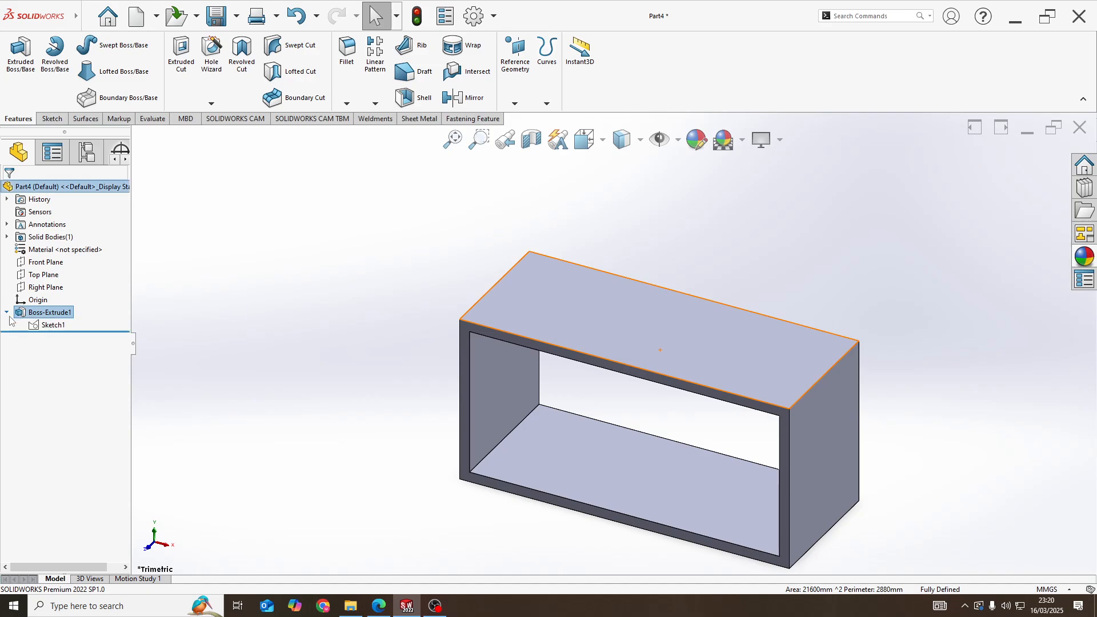
click(51, 325)
click(30, 99)
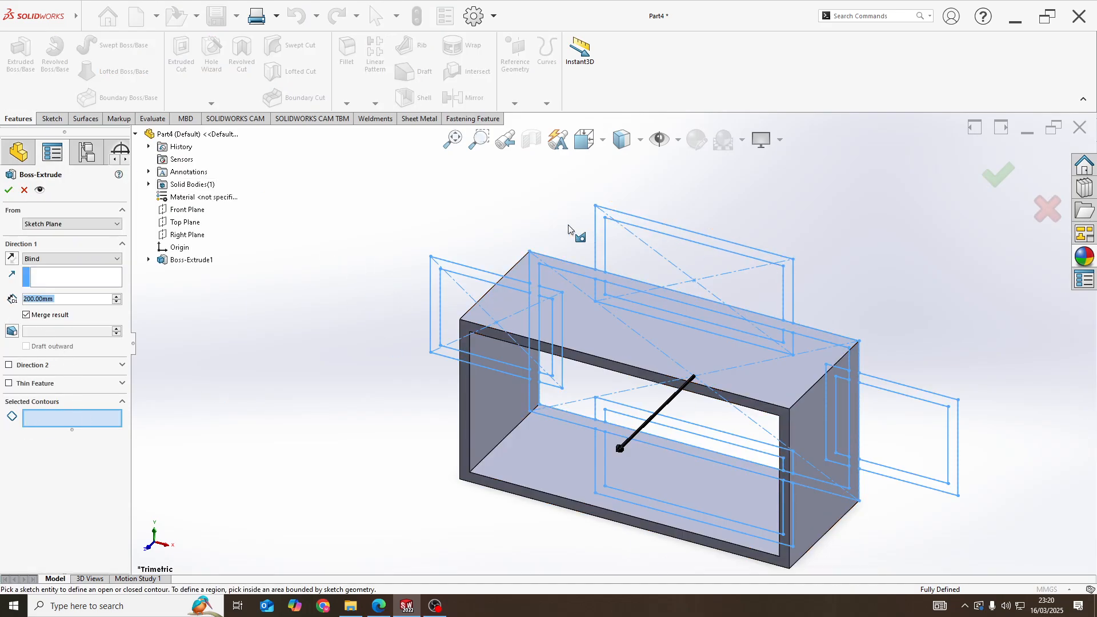
scroll(698, 301, down, 4)
key(space)
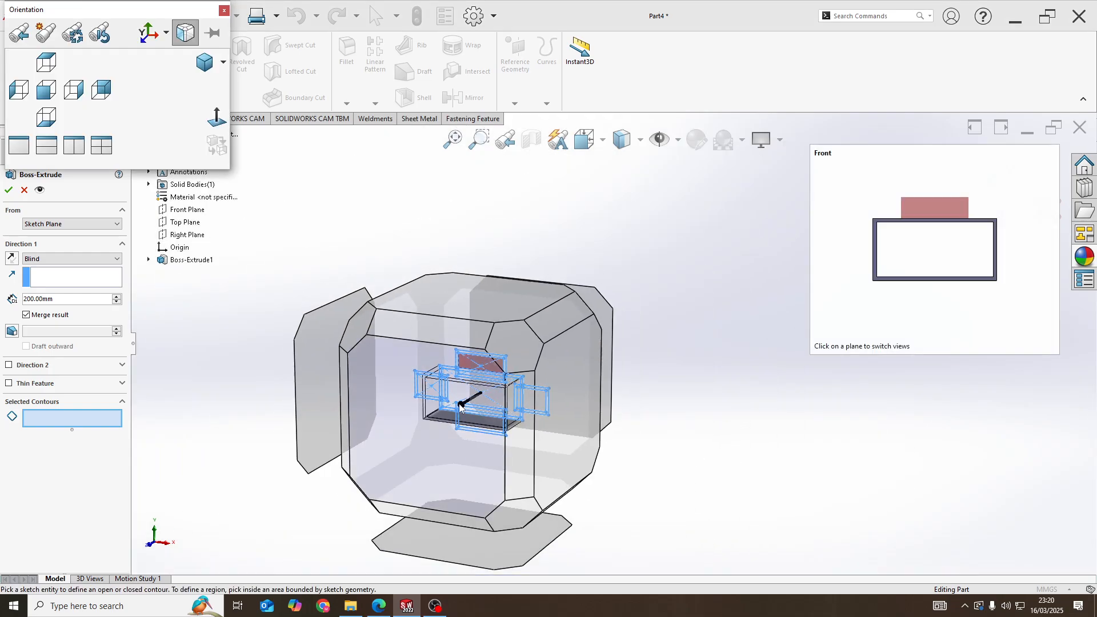
click(464, 400)
scroll(658, 262, down, 3)
click(466, 294)
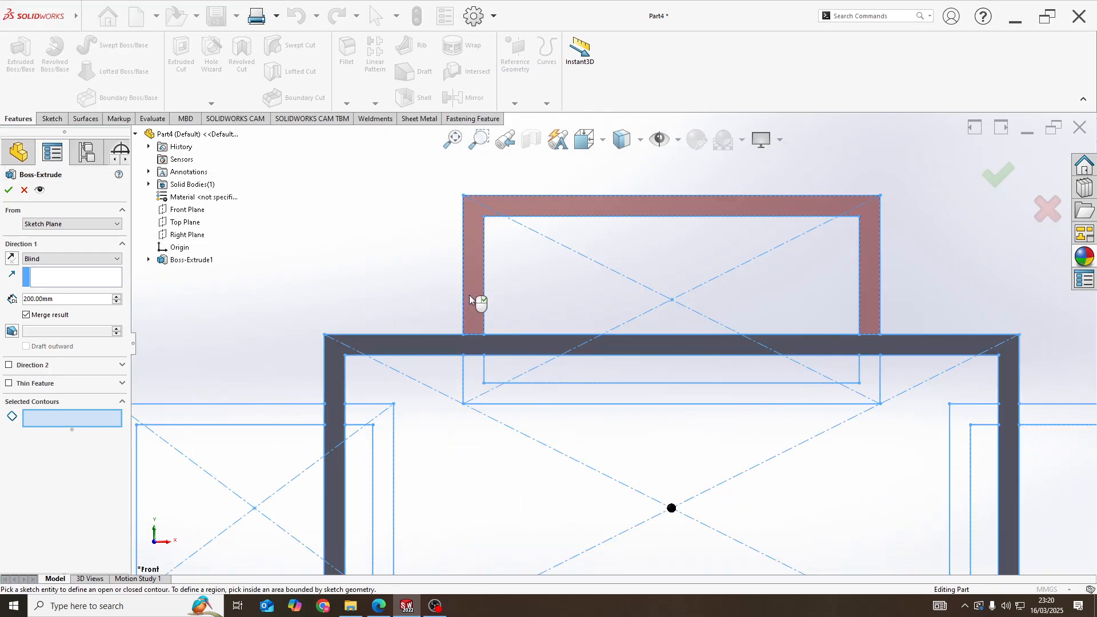
click(482, 373)
Add the left box's wall regions outside and inside the main frame to the extrusion contours
key(z)
scroll(467, 410, down, 4)
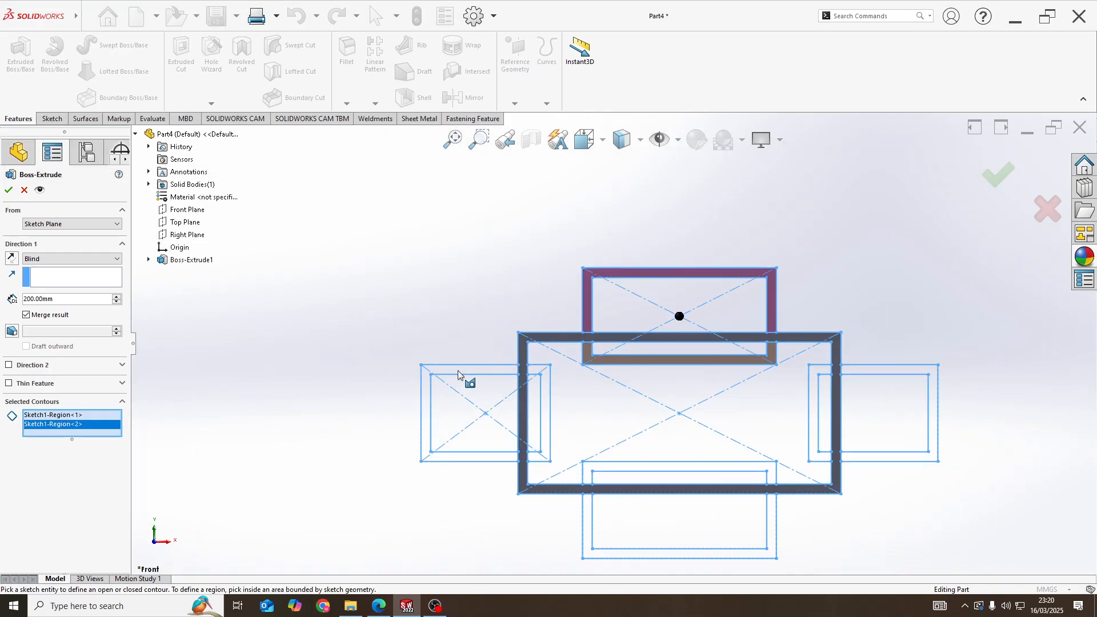
click(635, 365)
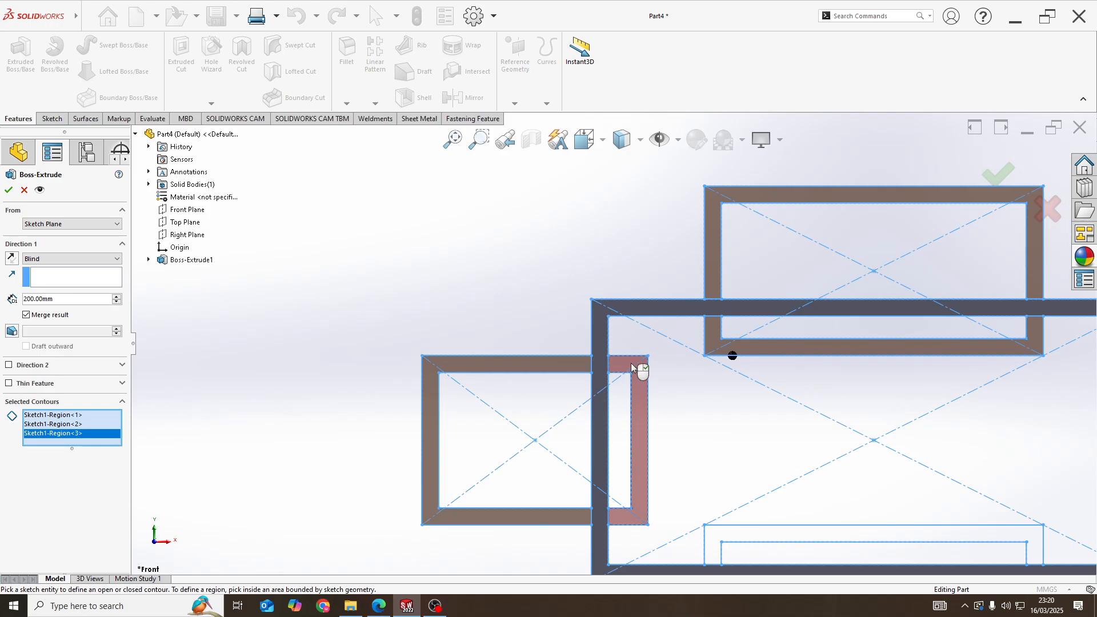
click(634, 367)
scroll(721, 438, up, 5)
scroll(729, 440, down, 4)
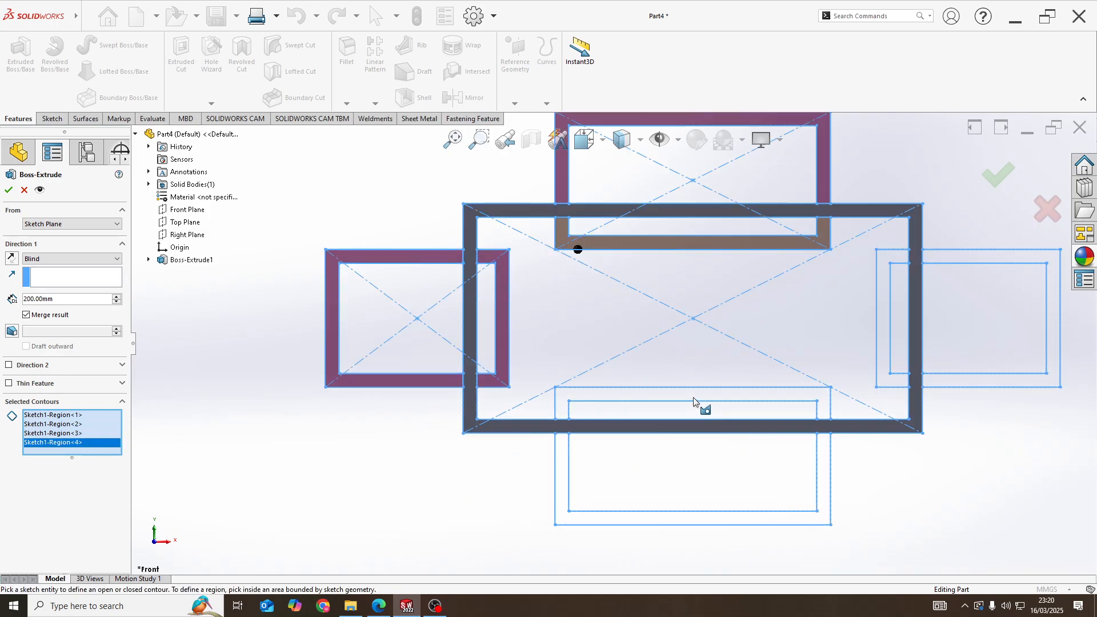
Add the lower and right boxes' wall regions, both inside and outside the main frame, to the extrusion contours
click(694, 402)
click(702, 517)
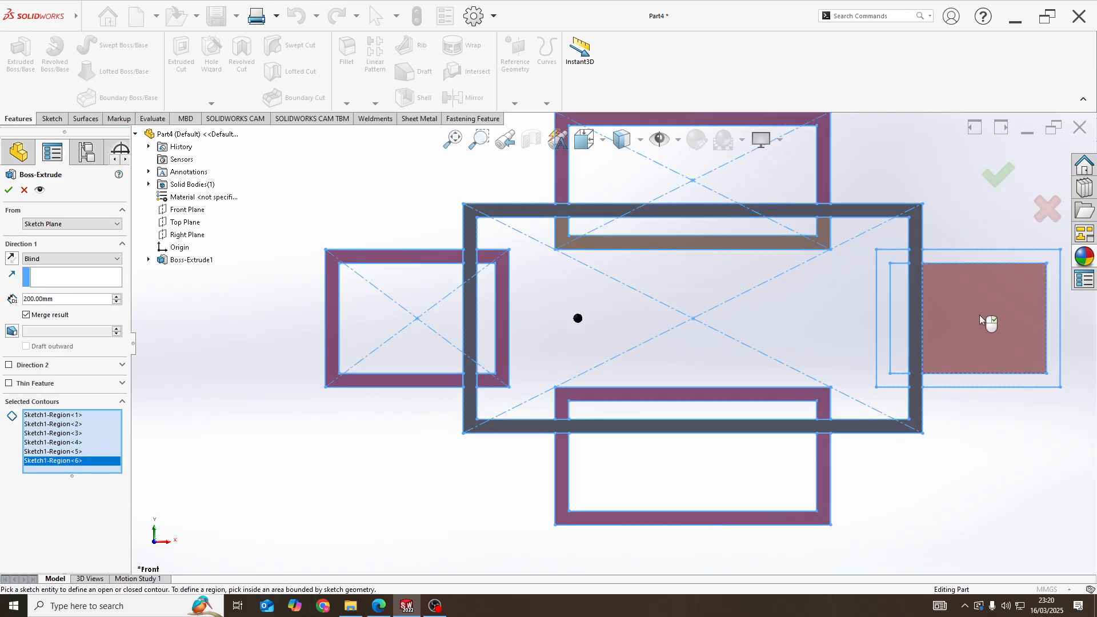
click(884, 345)
click(992, 380)
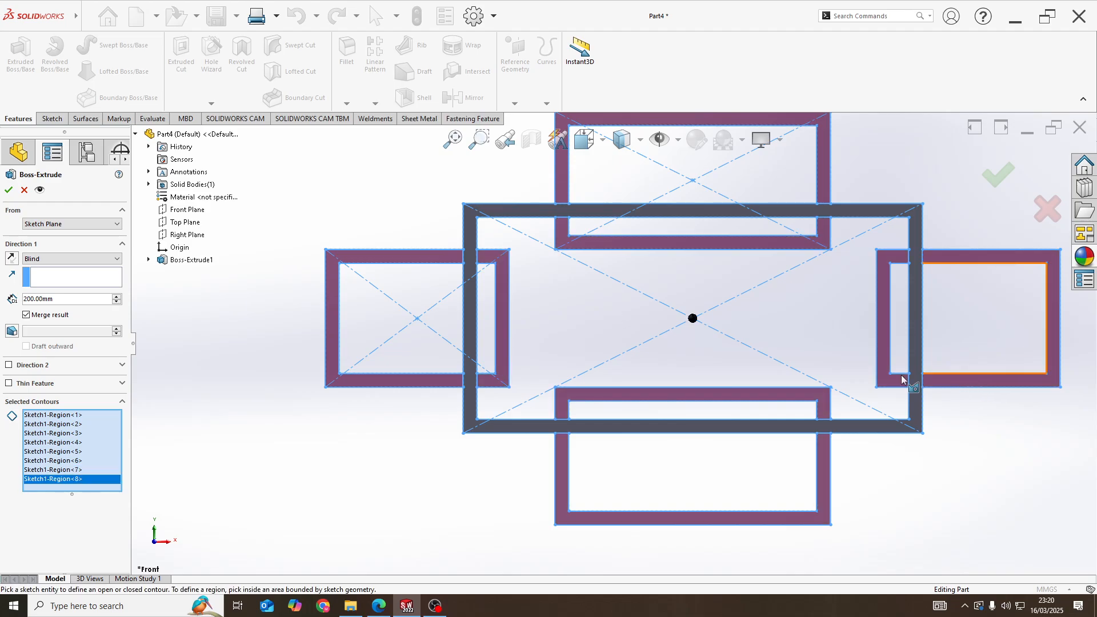
Extrude the wall regions of all four boxes to a blind depth of 180 mm with the result merged
middle_drag(550, 277, 366, 246)
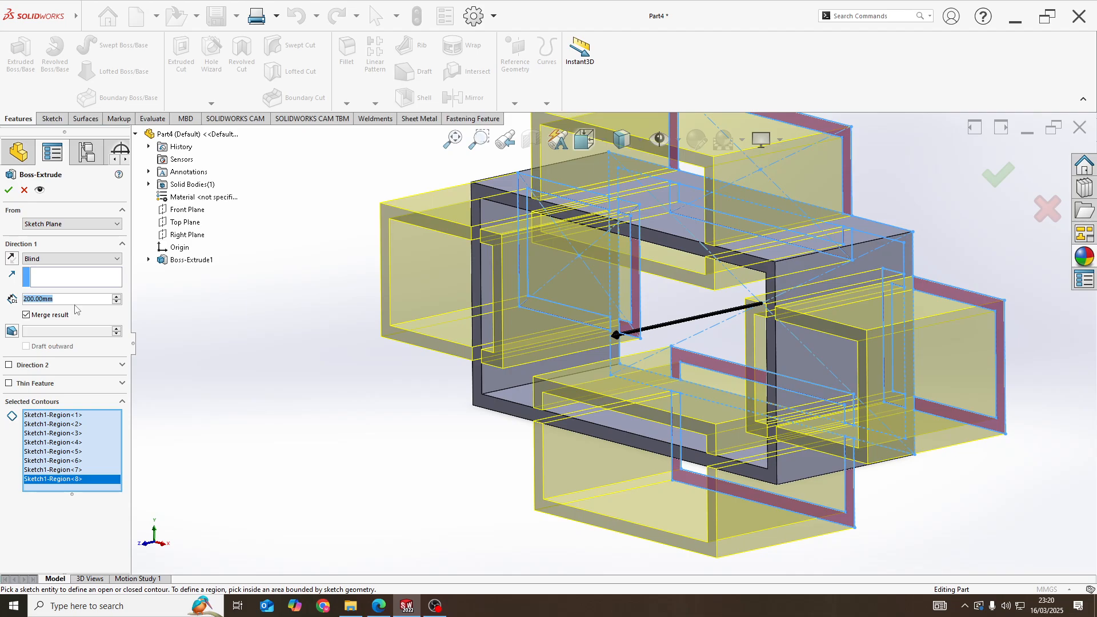
text(180)
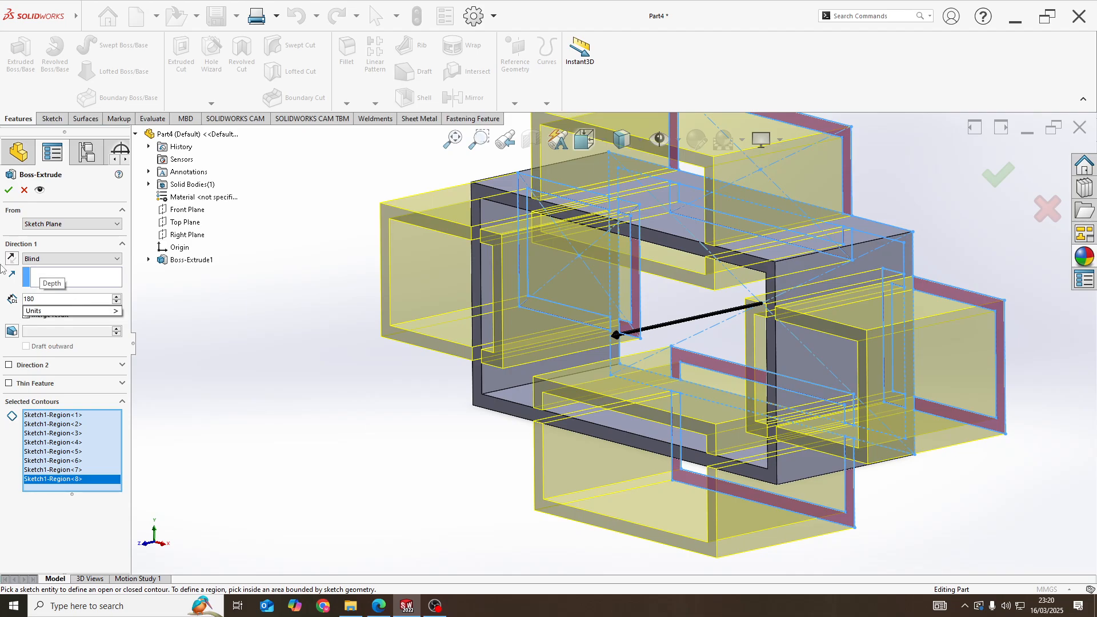
key(Return)
middle_drag(518, 226, 492, 264)
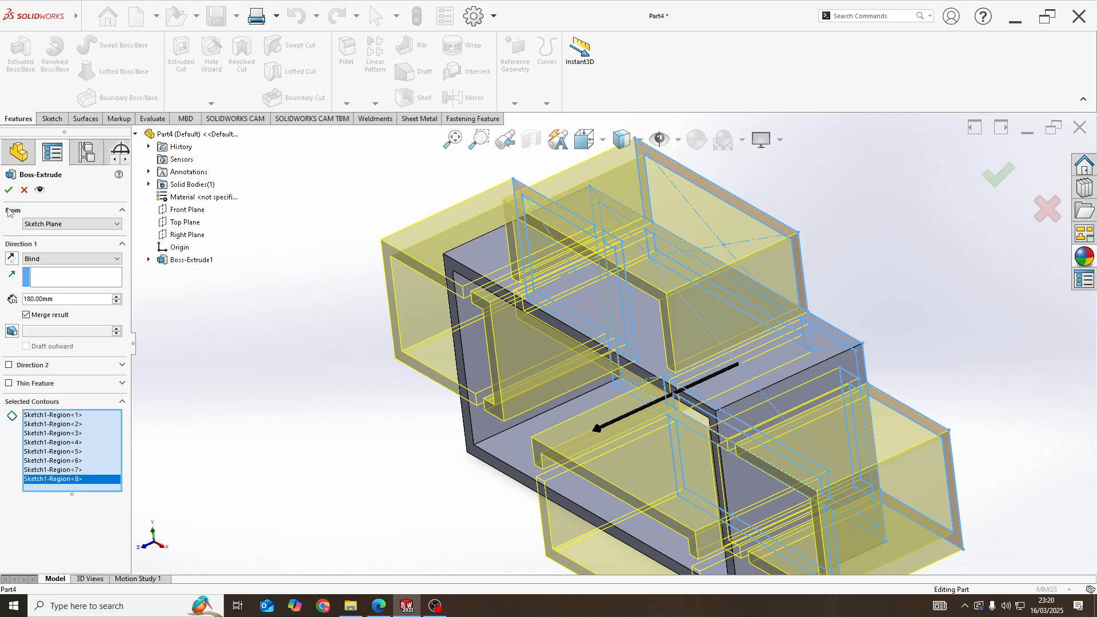
click(8, 190)
middle_drag(570, 297, 601, 308)
scroll(629, 326, up, 3)
scroll(580, 252, down, 3)
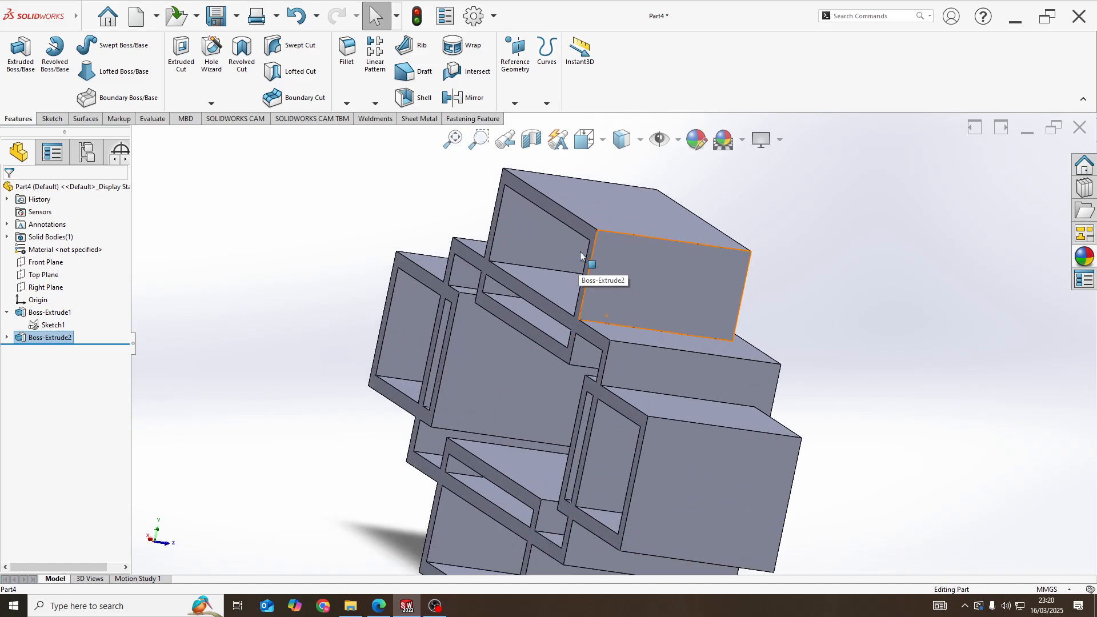
middle_drag(562, 424, 364, 303)
scroll(365, 303, up, 4)
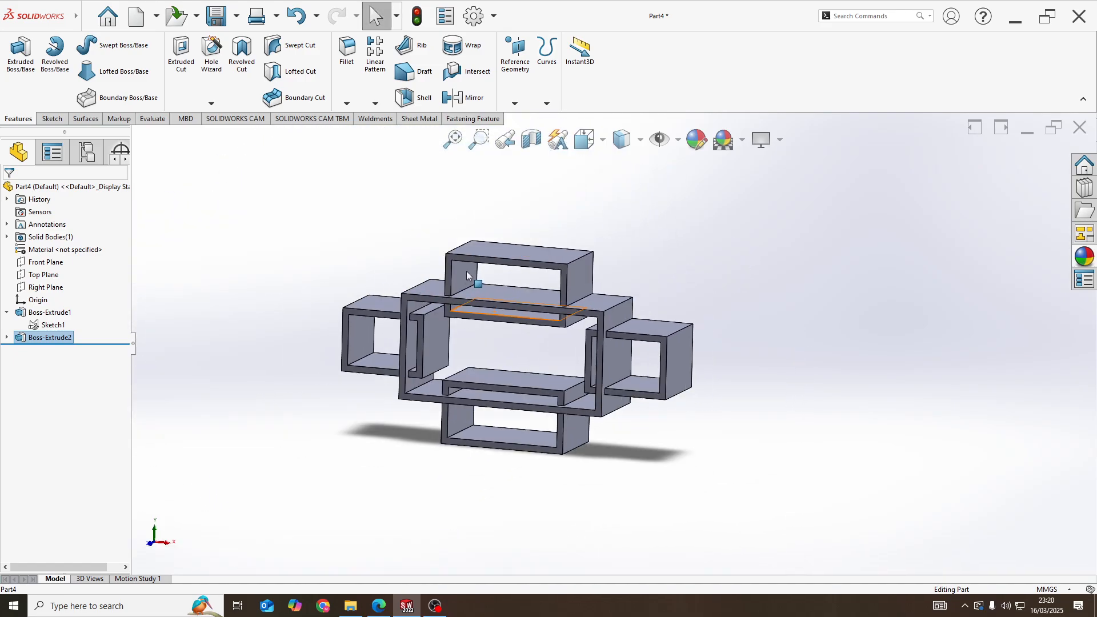
middle_drag(515, 332, 471, 342)
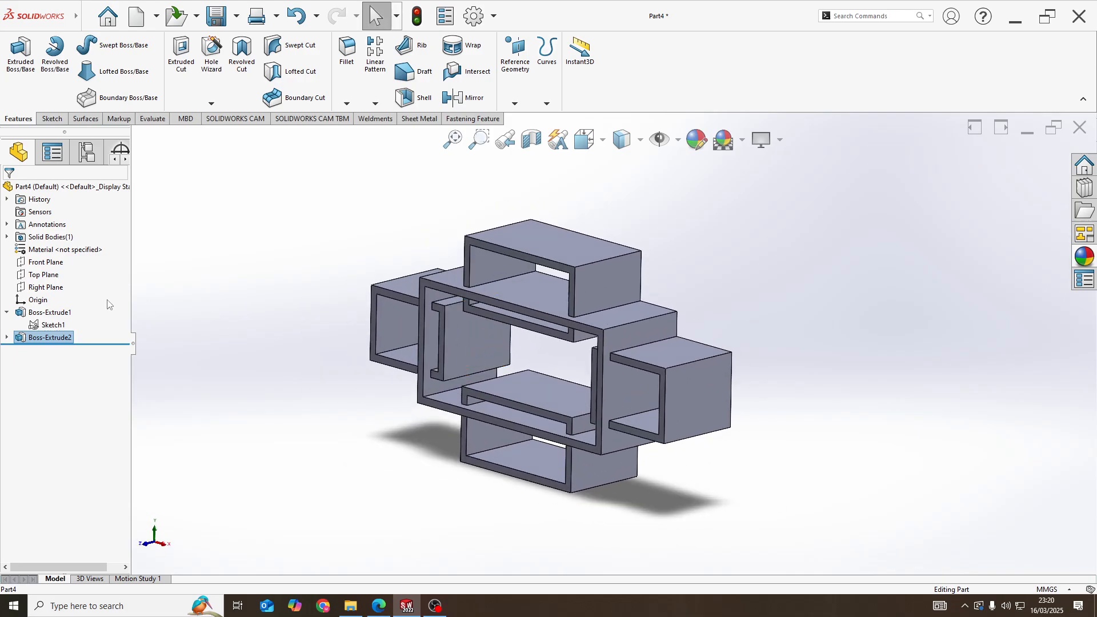
Colour the main frame's extrusion dark grey, RGB 64, 64, 64, after checking the reference image
click(69, 312)
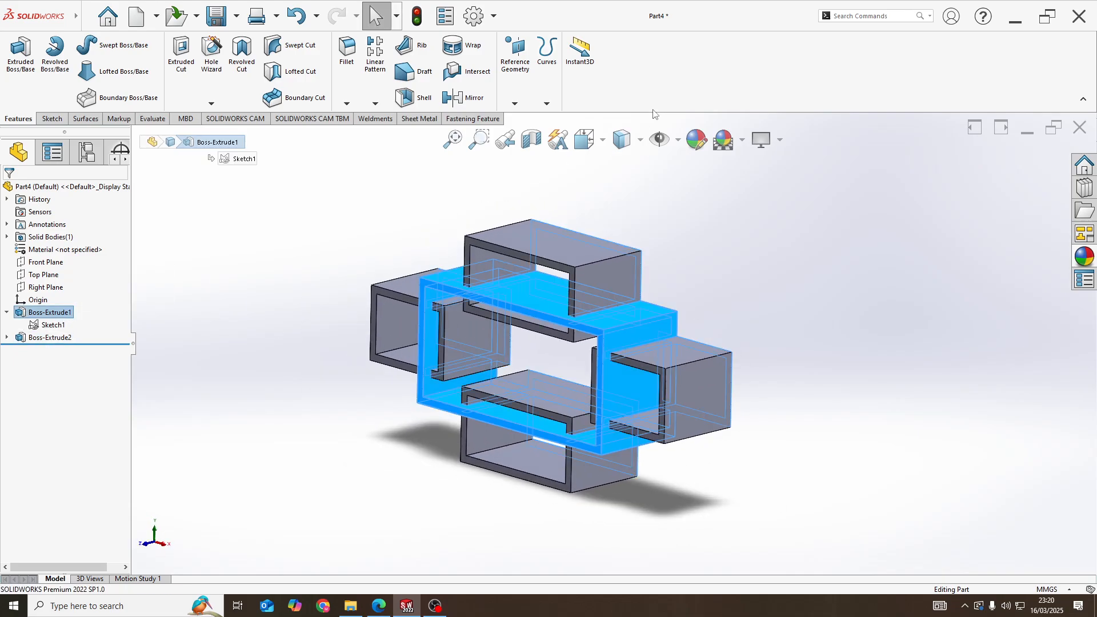
click(694, 139)
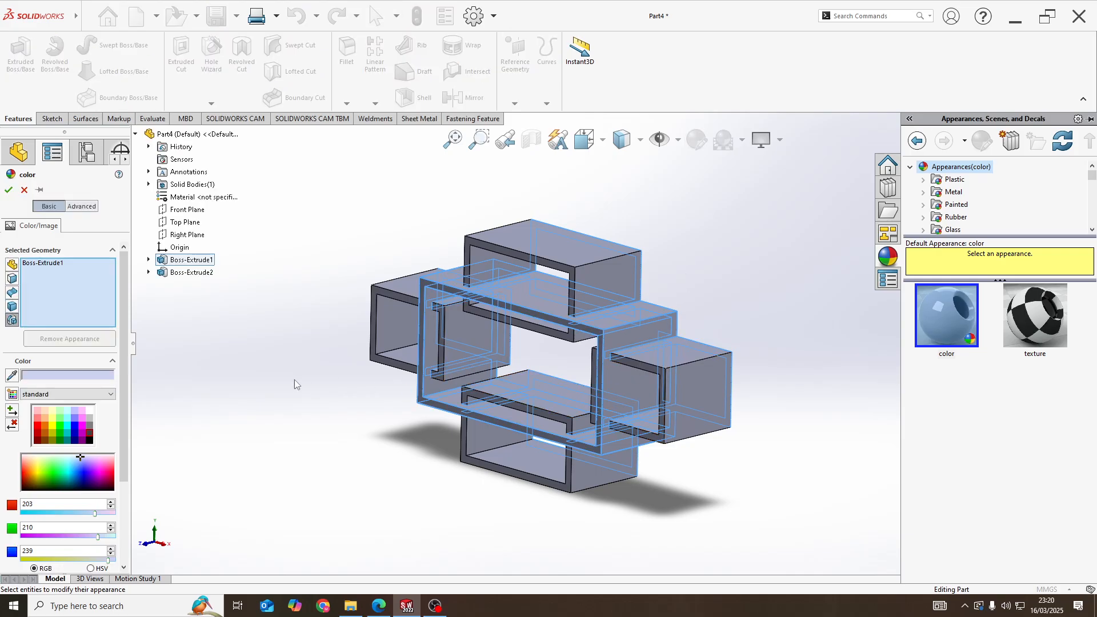
key(alt+Tab)
key(alt+Tab)
click(88, 435)
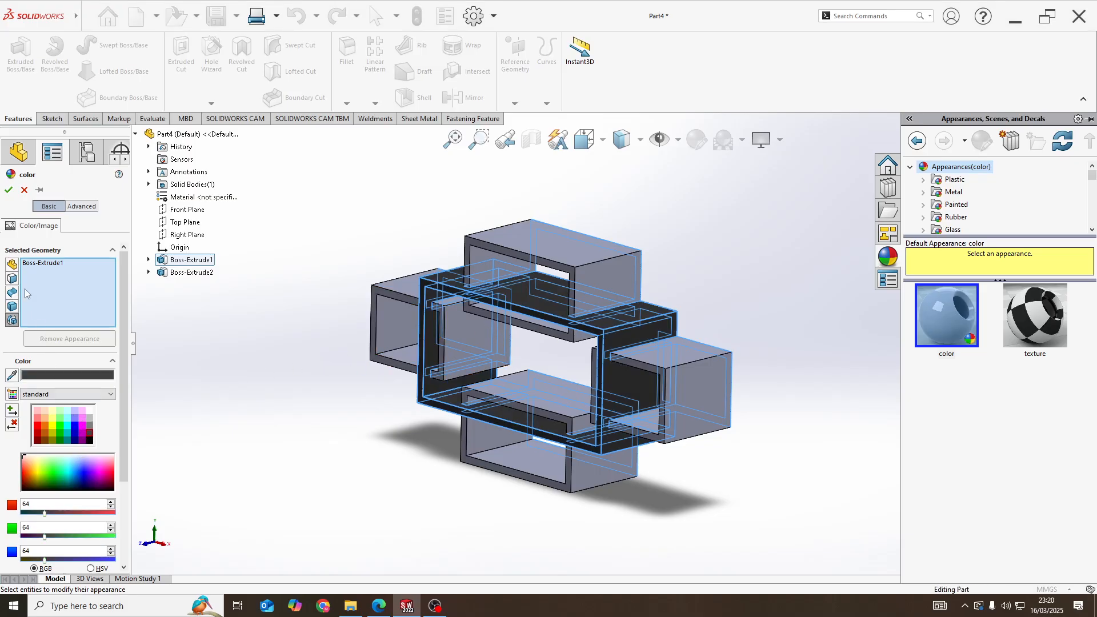
click(8, 191)
middle_drag(326, 301, 351, 272)
Select the four-box extrusion and look through the Organic Wood appearances, comparing with the box colour in the reference image
click(49, 338)
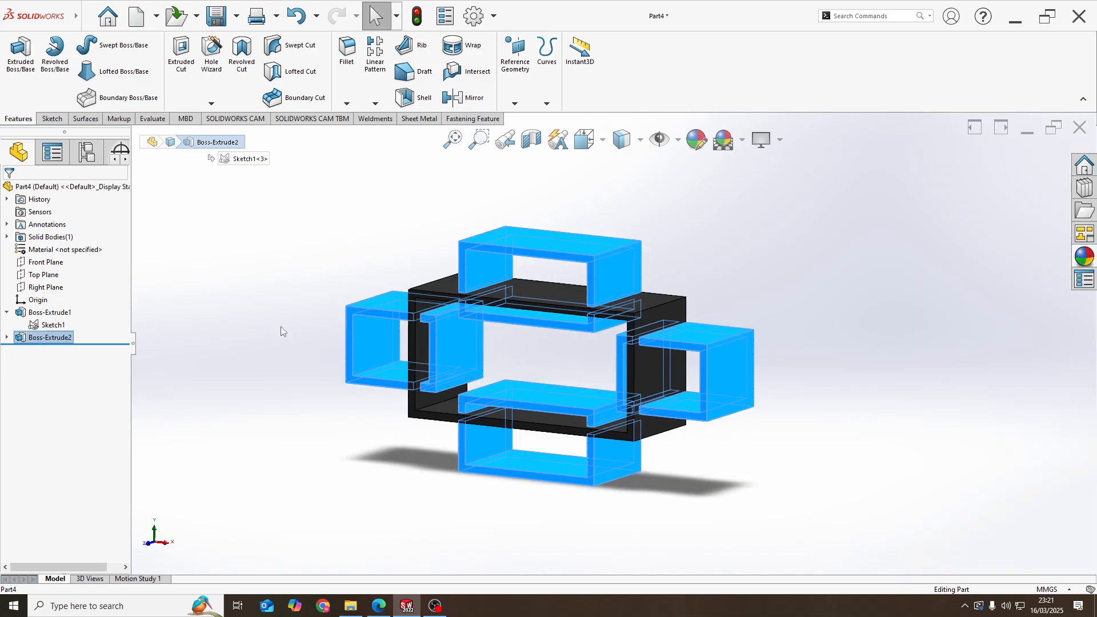
click(1083, 251)
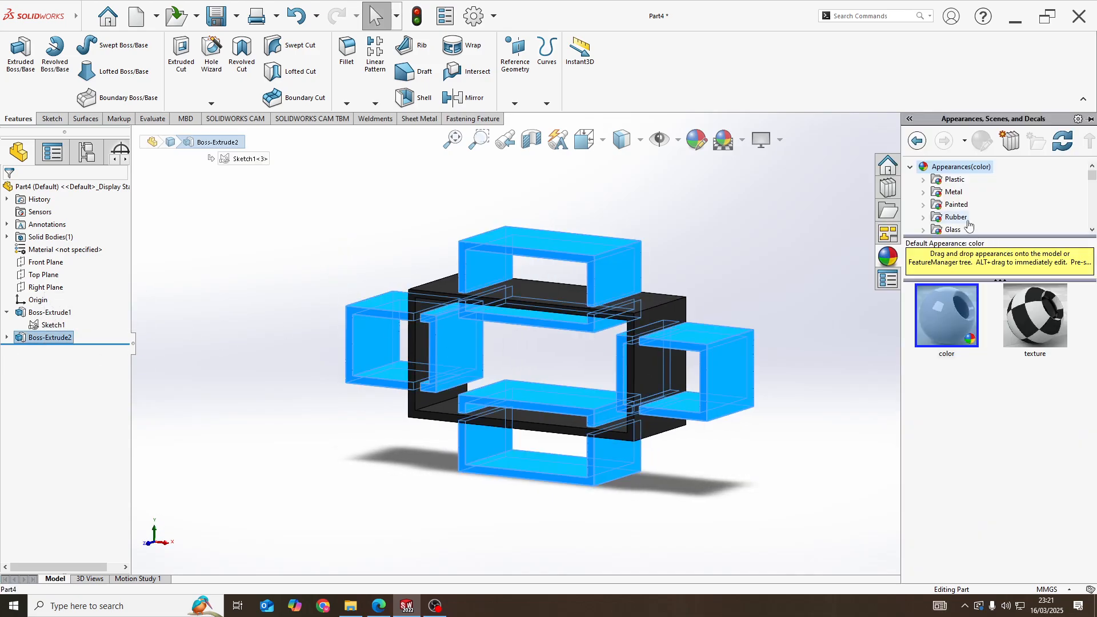
scroll(958, 196, down, 2)
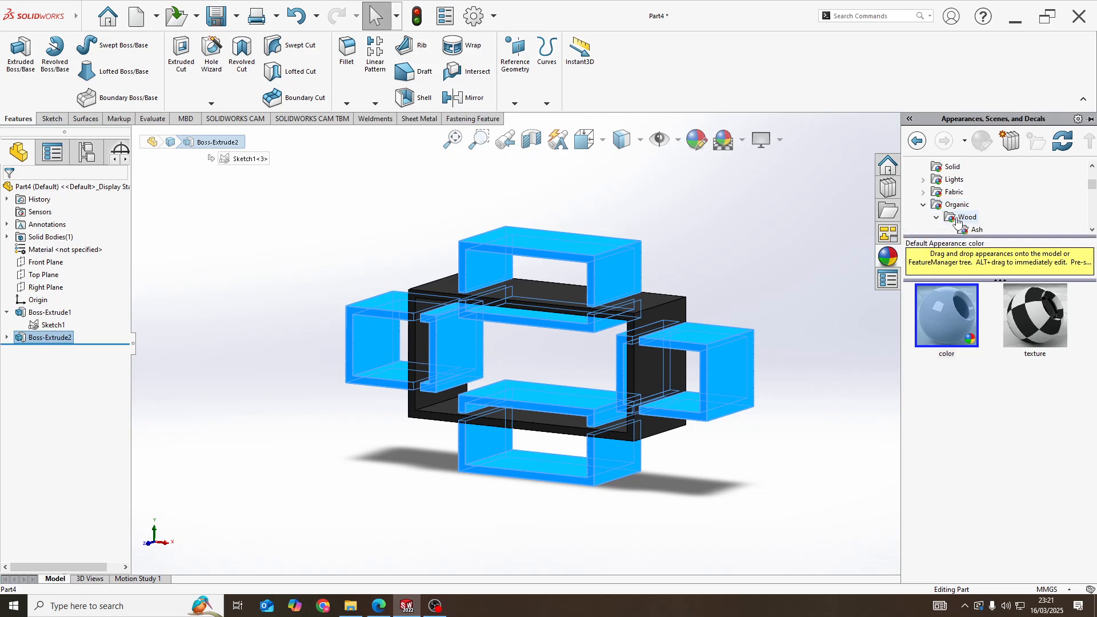
key(alt+Tab)
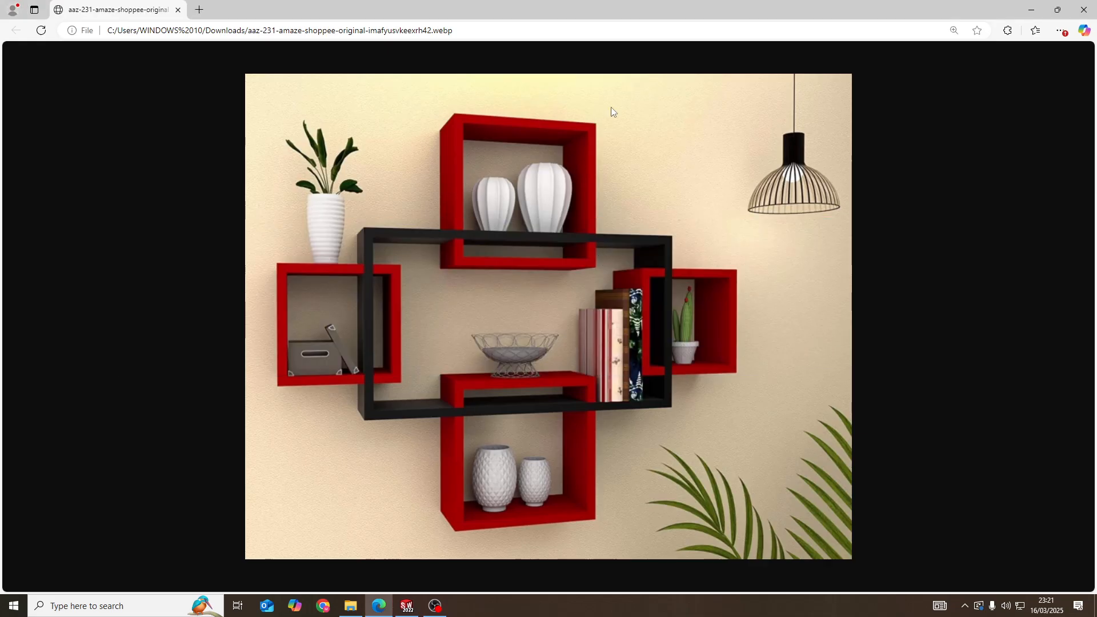
key(alt+Tab)
scroll(929, 222, down, 3)
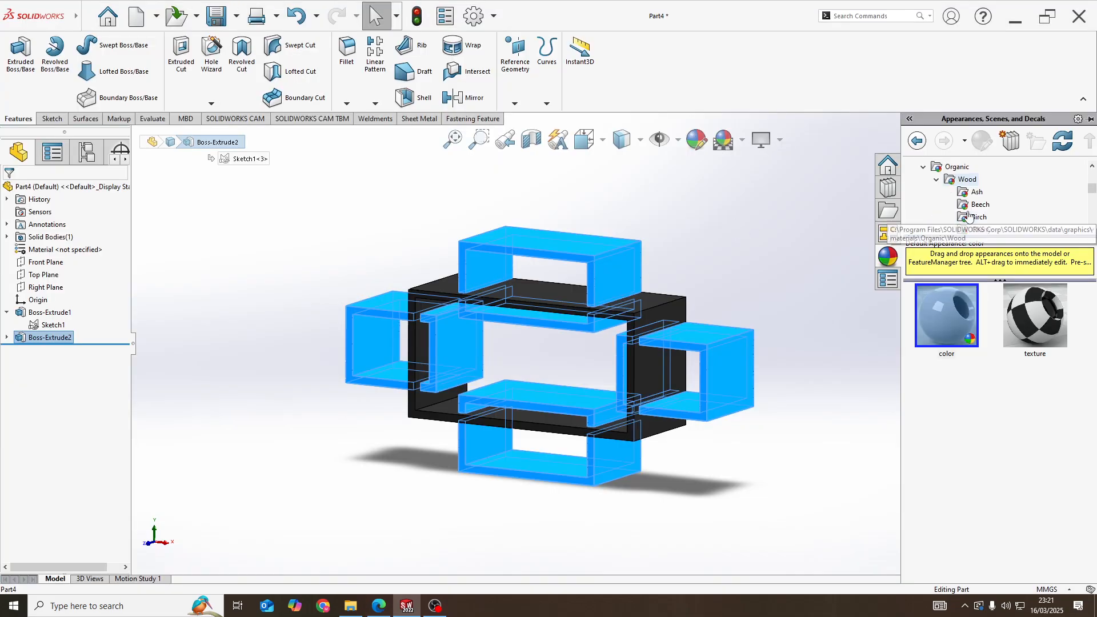
click(959, 181)
click(937, 180)
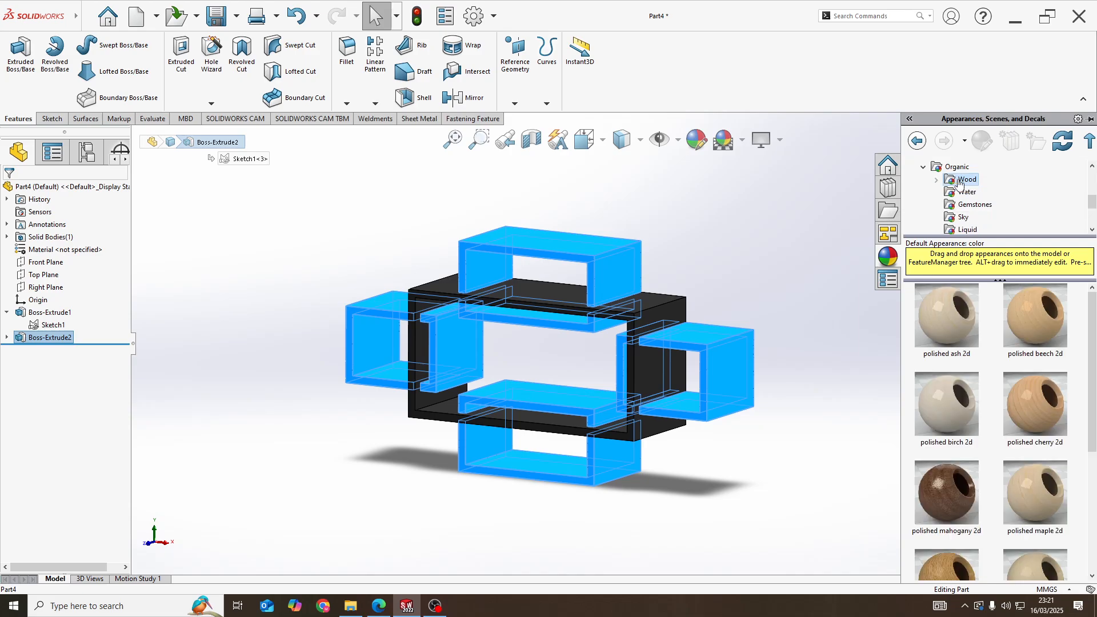
Apply the polished rosewood 2d appearance from the Organic Wood library's Rosewood category to the selected four-box extrusion
scroll(968, 205, down, 1)
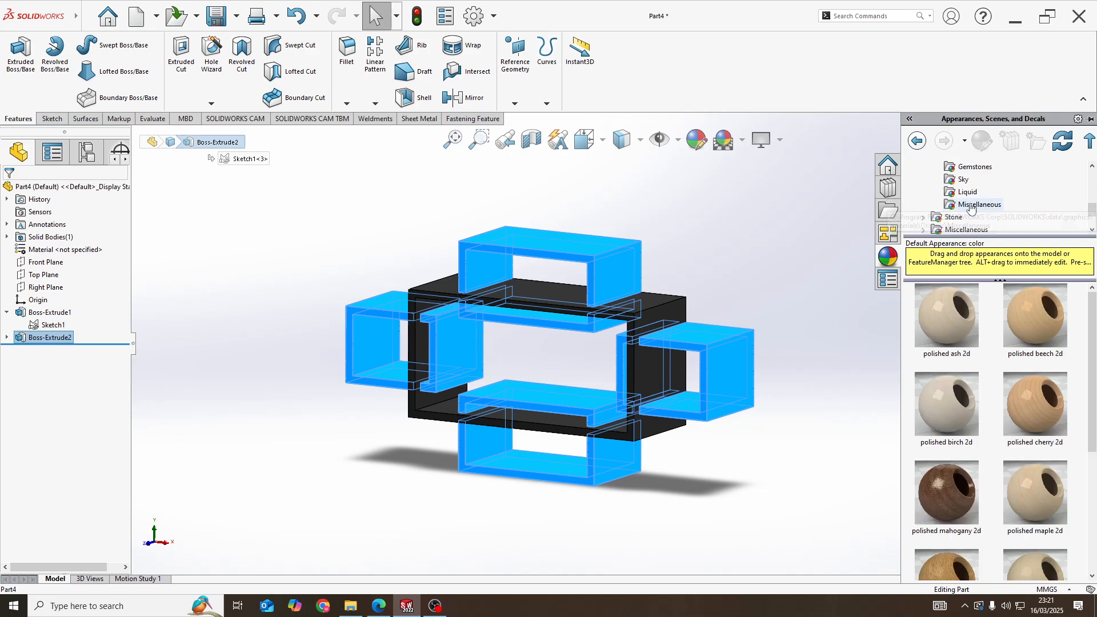
scroll(973, 216, up, 1)
scroll(975, 220, down, 1)
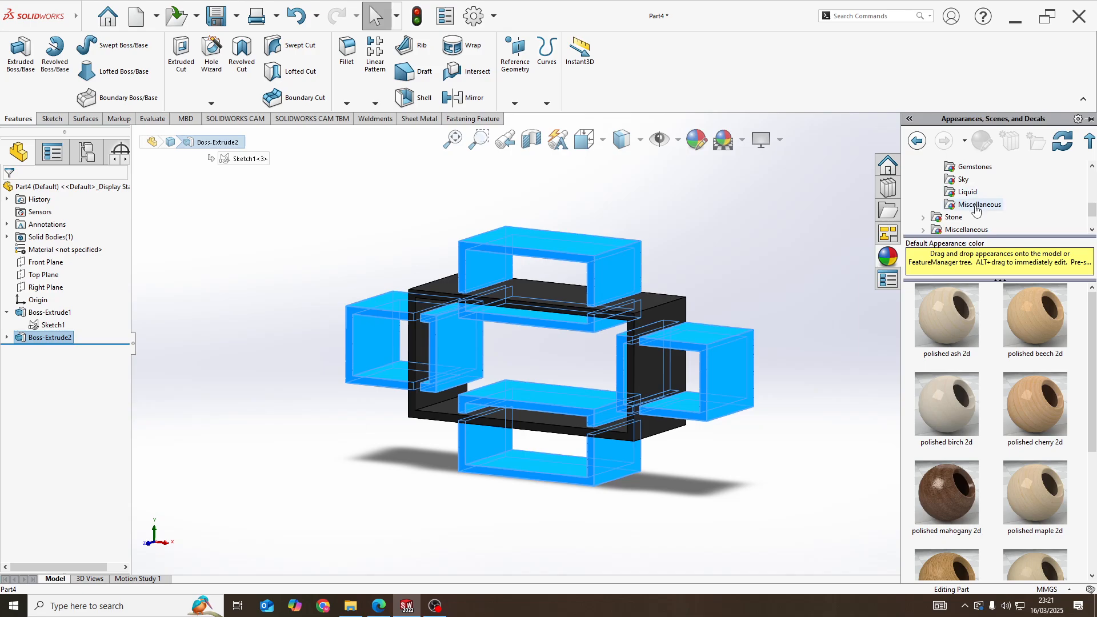
scroll(977, 212, up, 1)
scroll(968, 215, down, 2)
drag(1093, 223, 1094, 216)
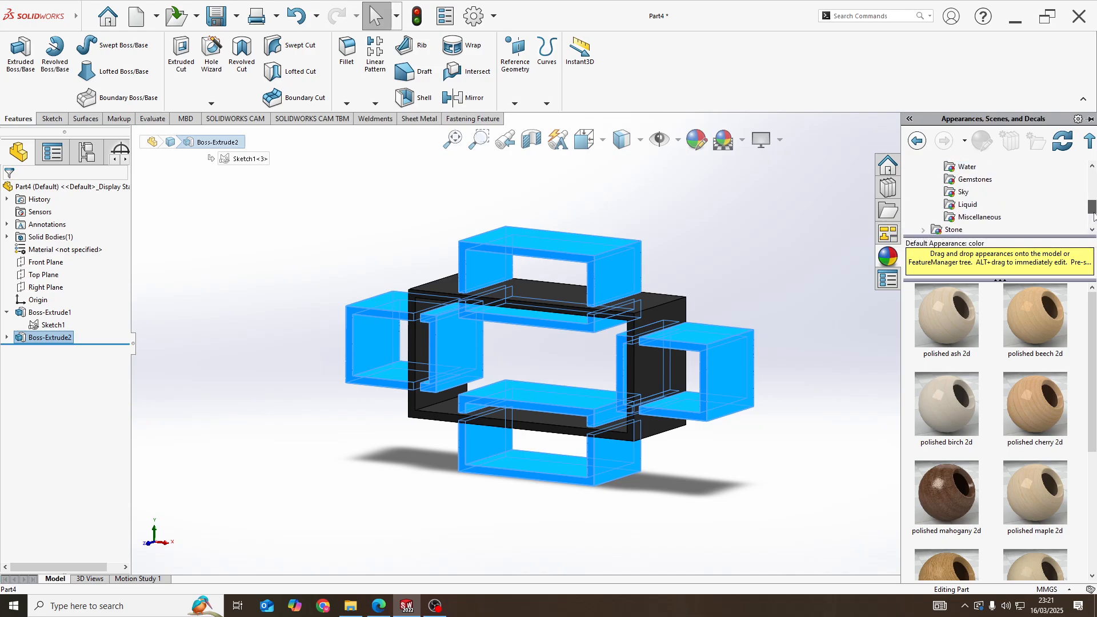
click(965, 180)
scroll(977, 192, up, 2)
click(967, 227)
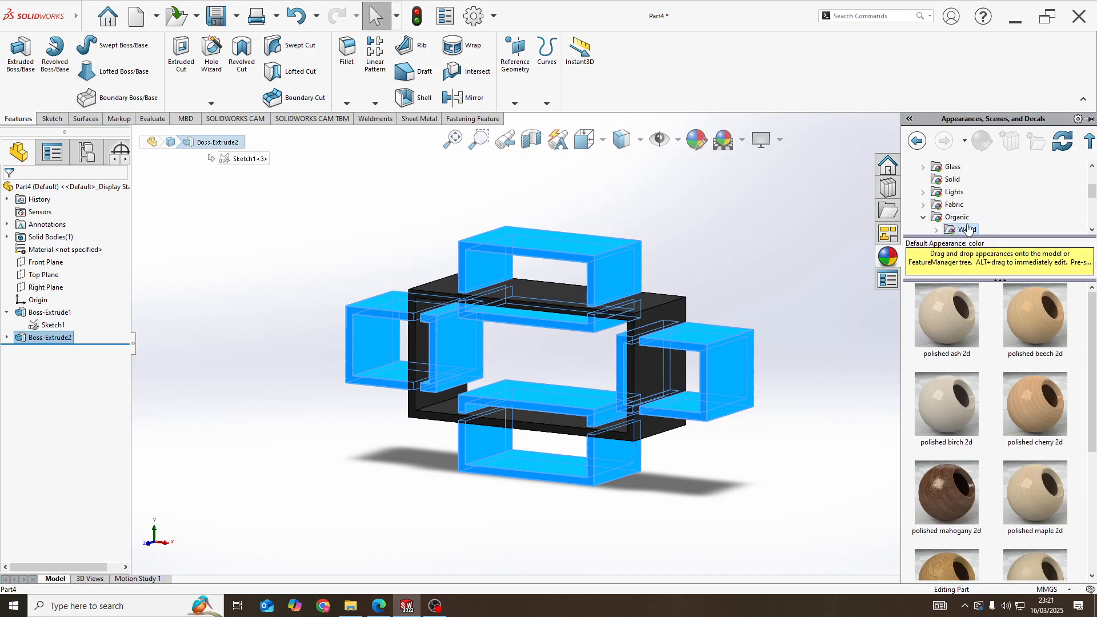
scroll(955, 211, down, 2)
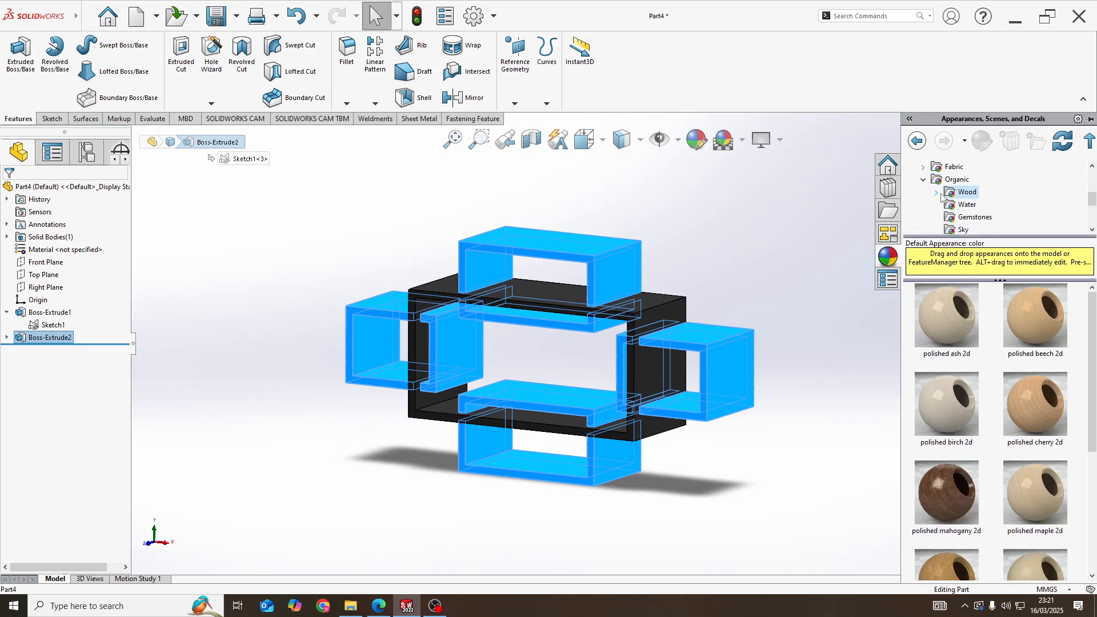
click(936, 193)
scroll(977, 206, down, 2)
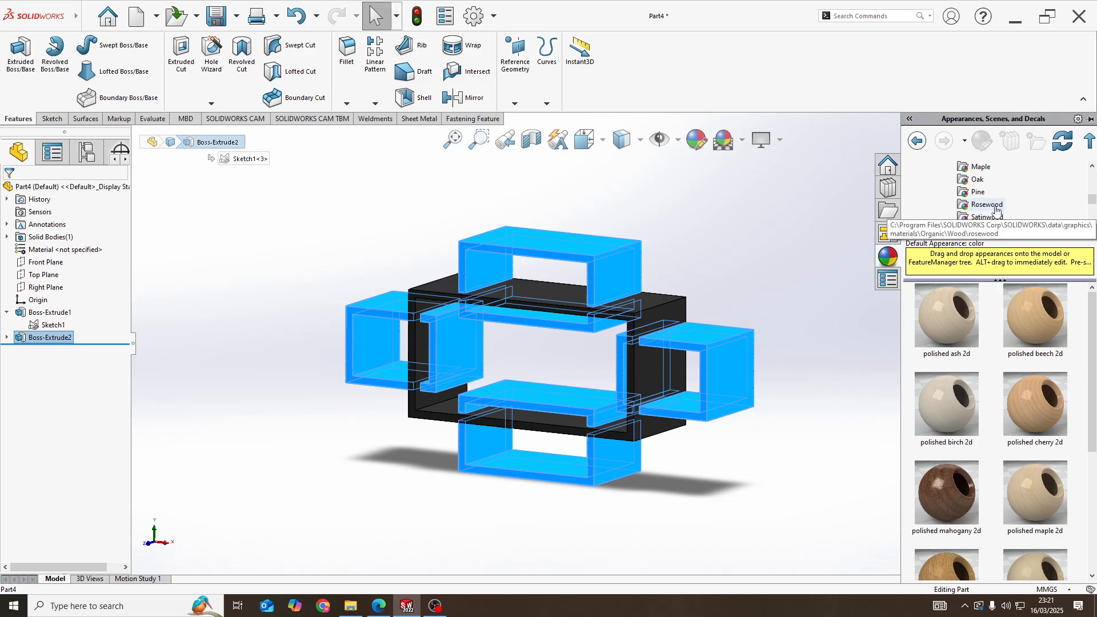
click(994, 207)
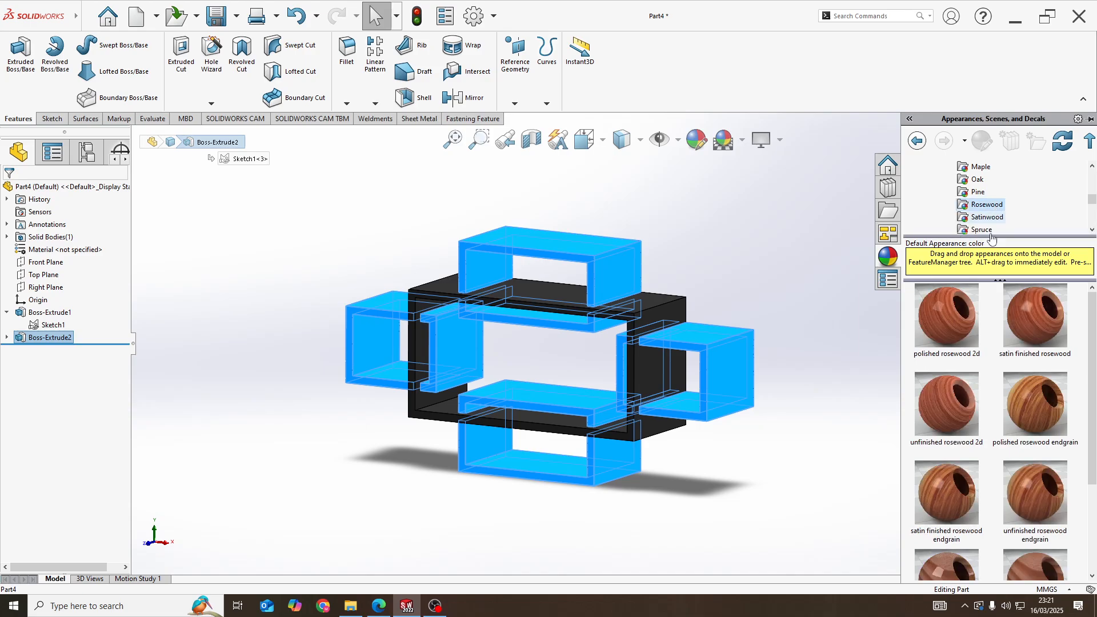
double_click(963, 329)
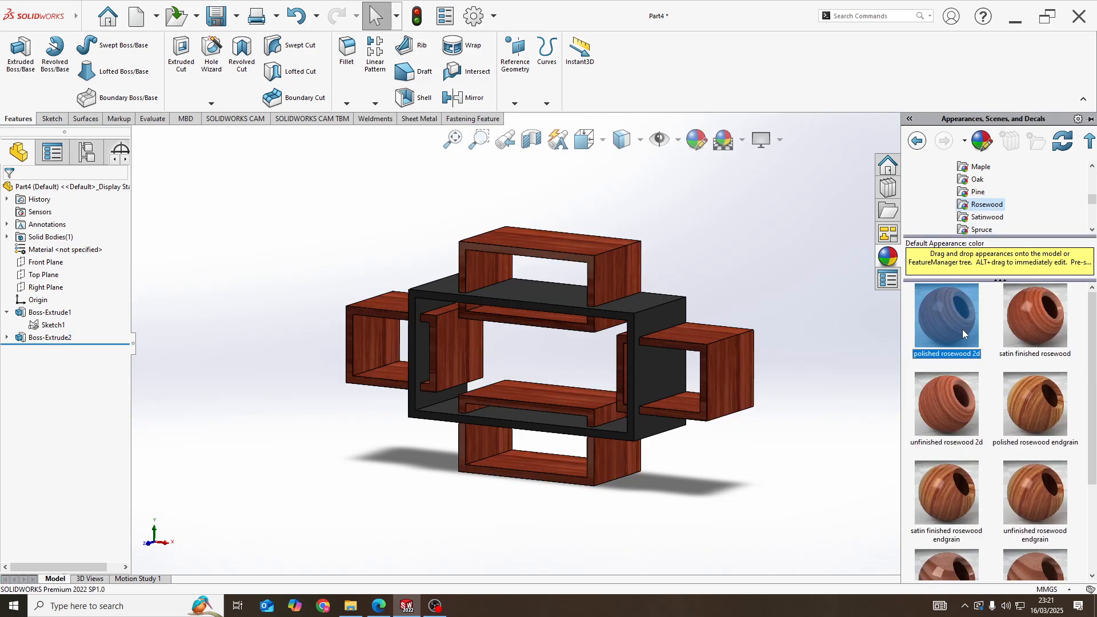
Tint the four-box extrusion's rosewood appearance red by enabling its colour and setting RGB 255, 128, 128
click(230, 275)
scroll(615, 250, down, 2)
scroll(612, 287, up, 2)
scroll(613, 297, down, 1)
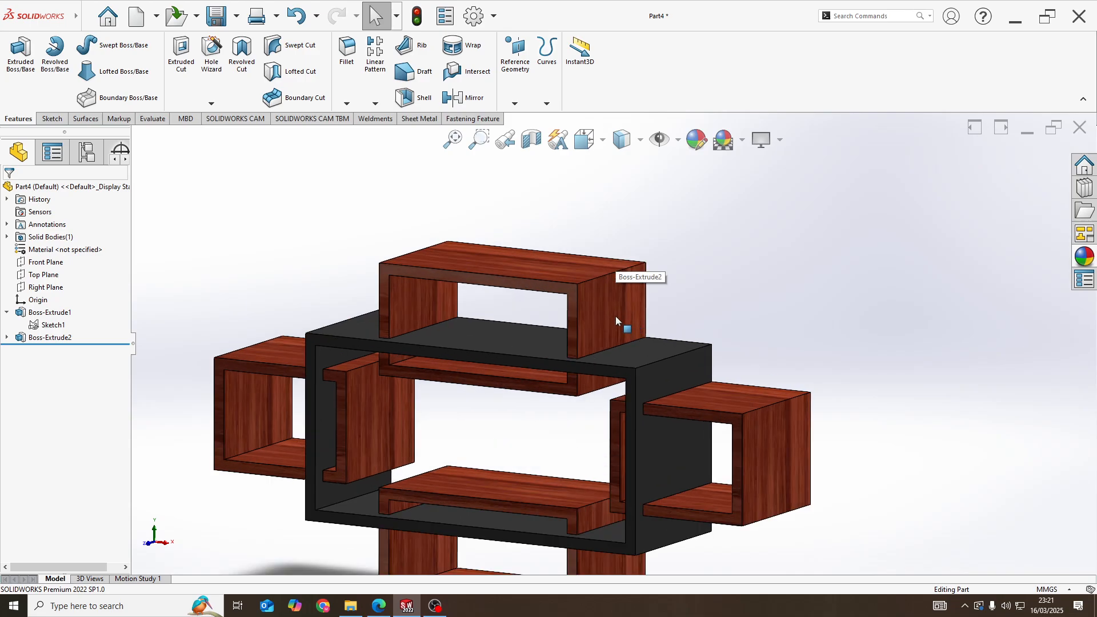
scroll(612, 318, up, 1)
scroll(594, 329, down, 2)
scroll(532, 332, up, 2)
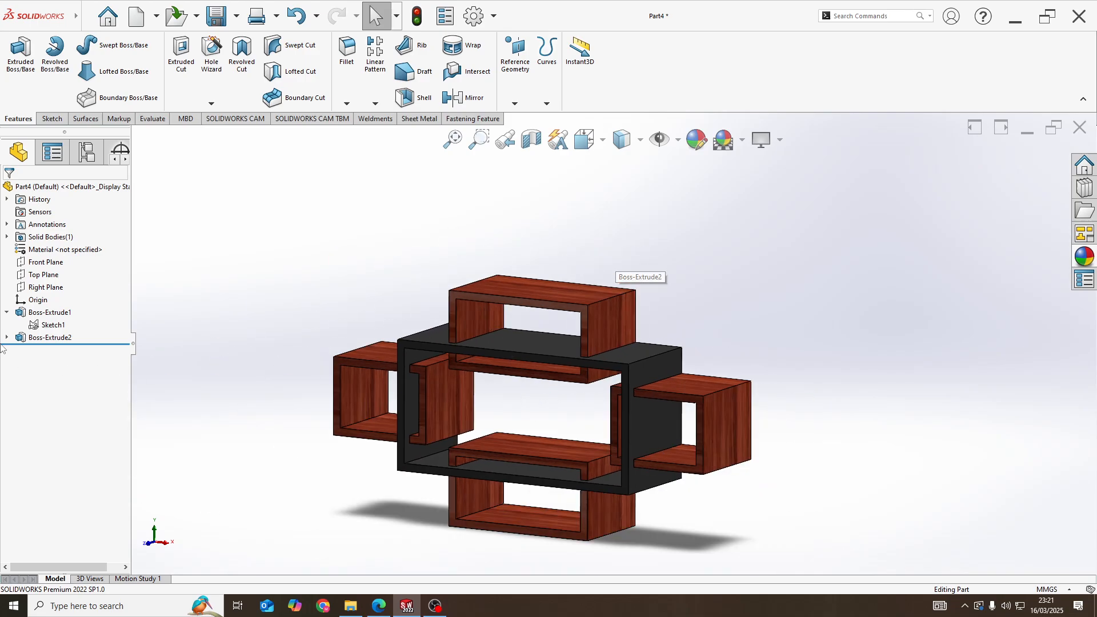
click(46, 337)
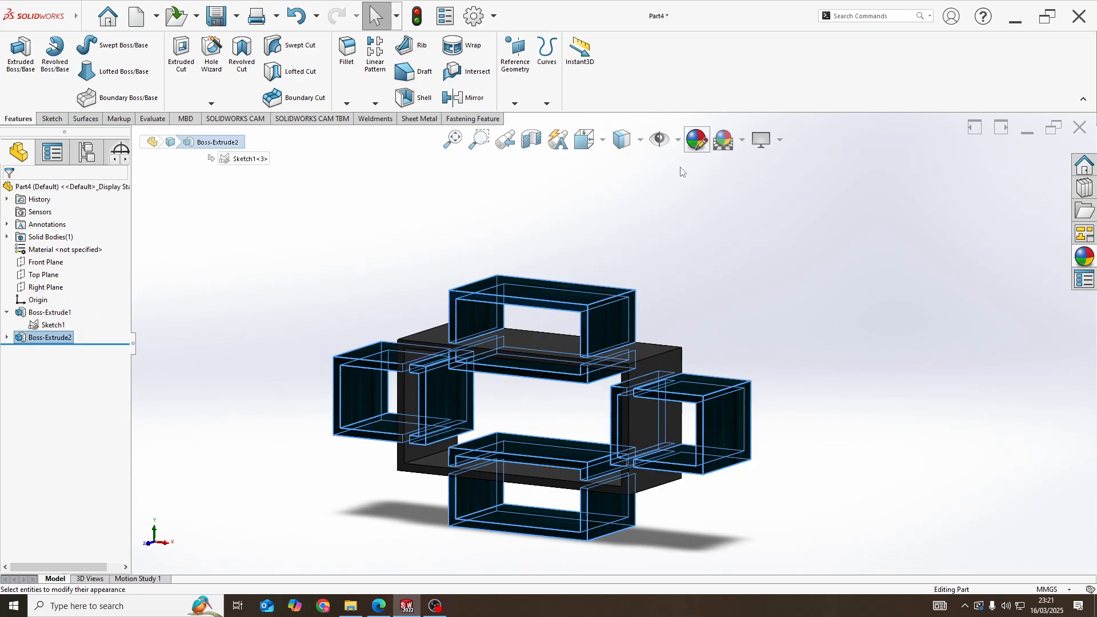
click(697, 139)
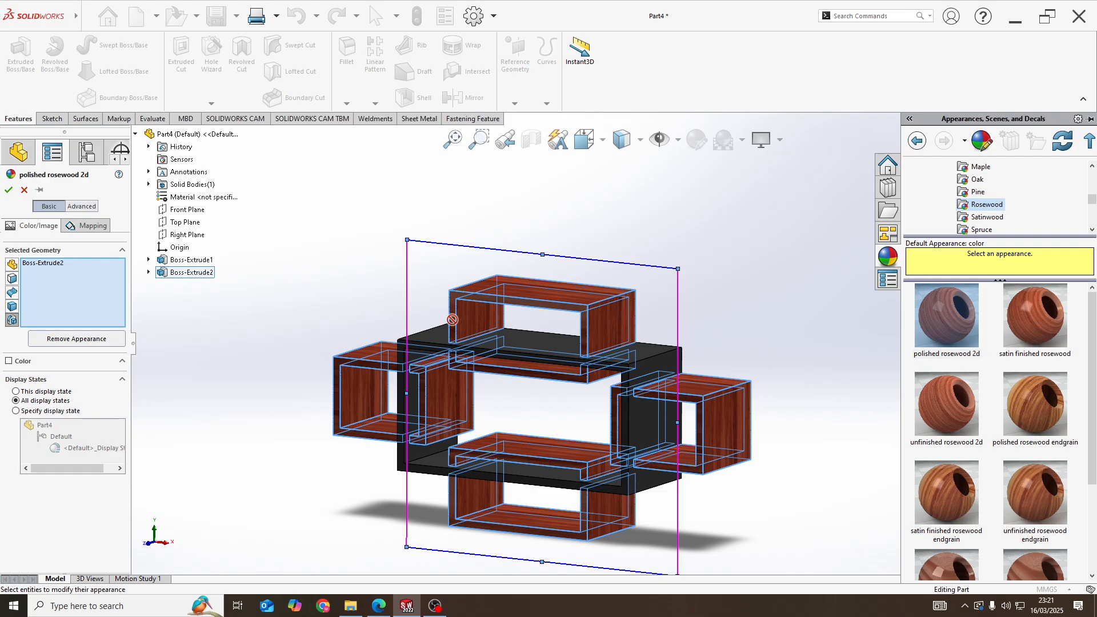
click(10, 361)
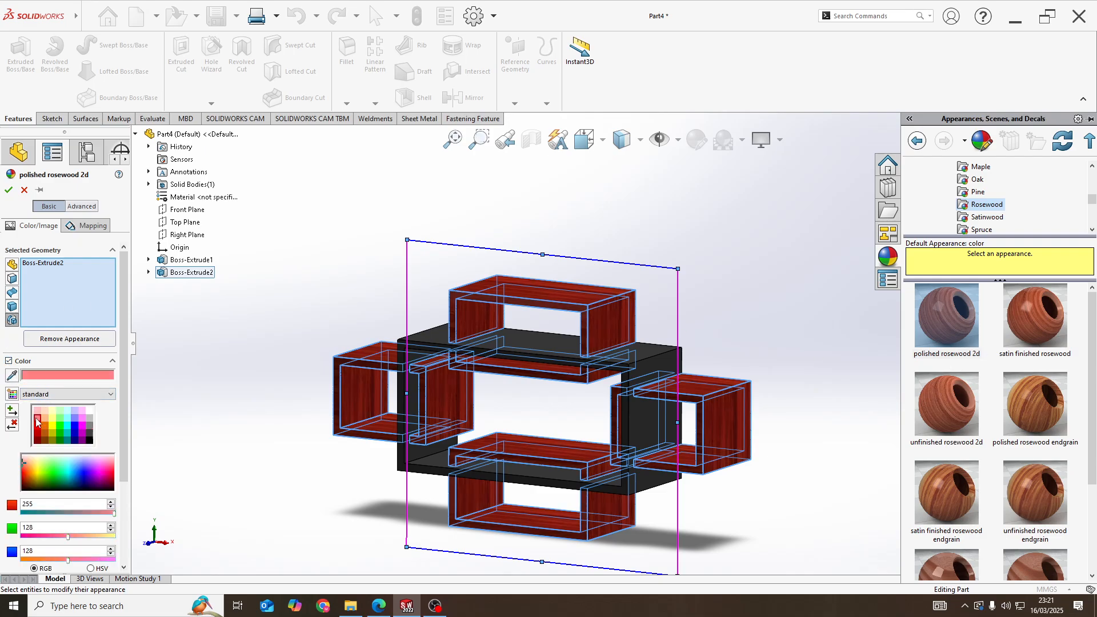
click(13, 194)
Examine the coloured shelf up close and from another angle, and compare it with the reference image
scroll(594, 343, down, 3)
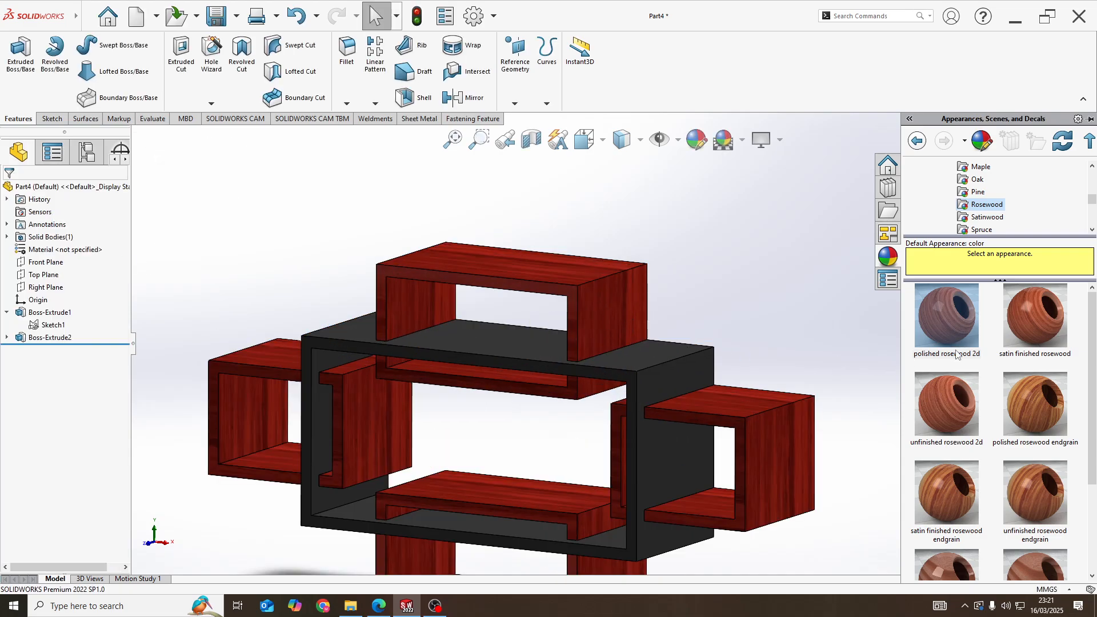
middle_drag(554, 393, 529, 355)
scroll(580, 383, down, 4)
scroll(547, 374, up, 5)
scroll(518, 335, down, 3)
click(409, 608)
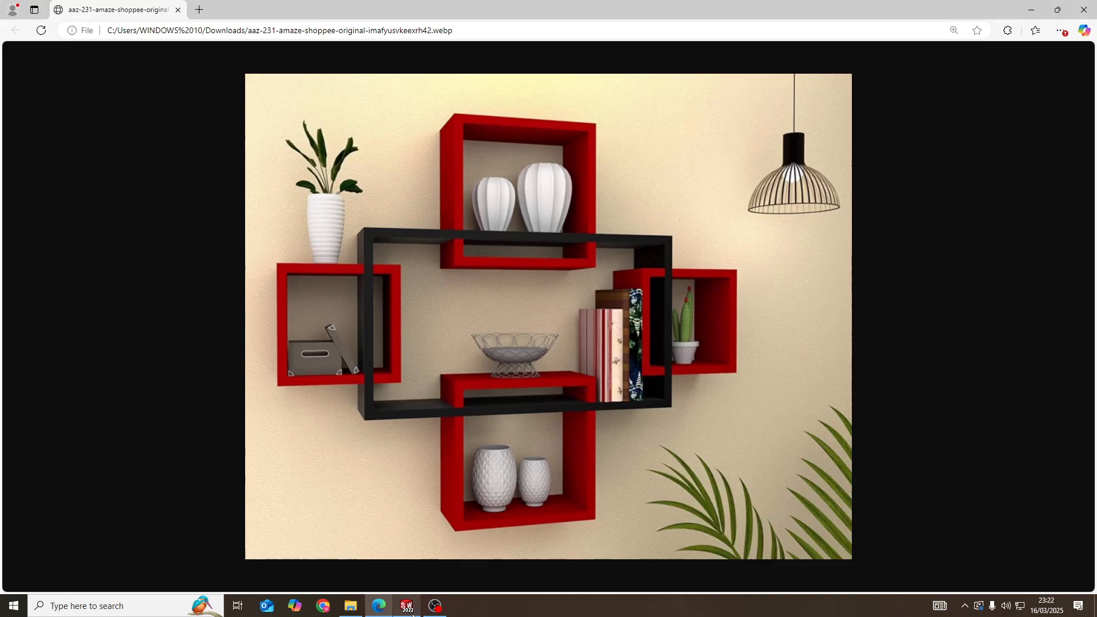